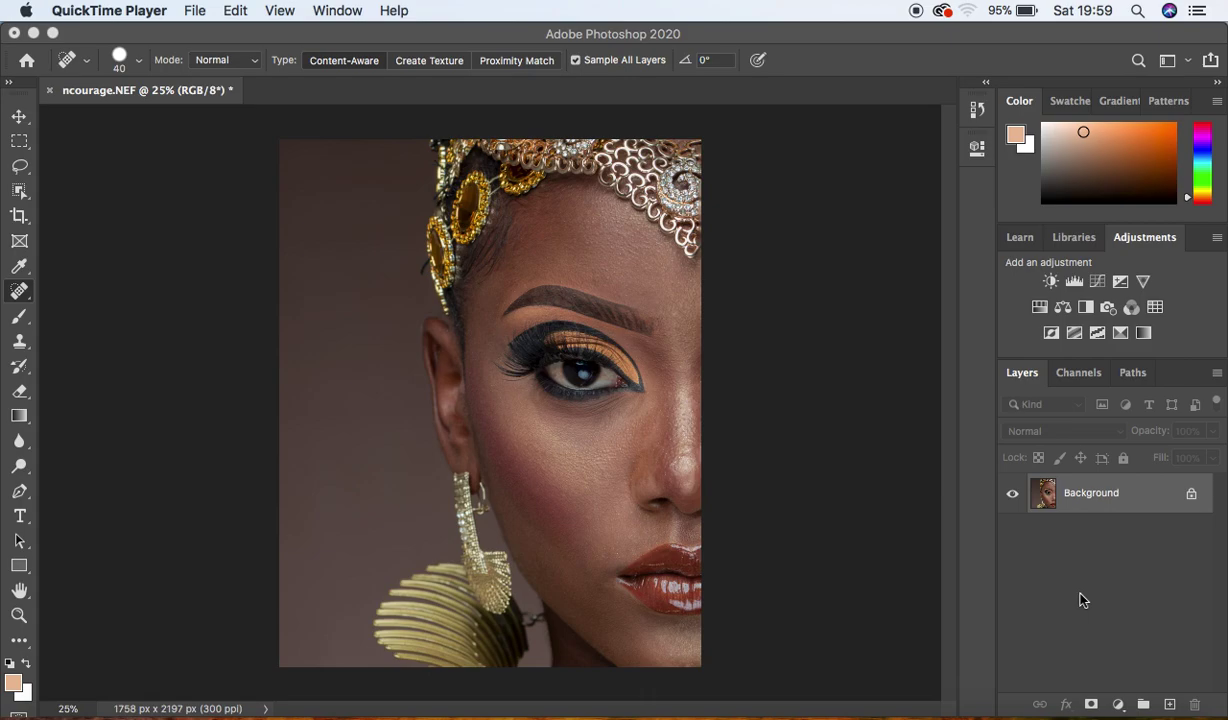
Step: Duplicate Background twice, name the copies high and low, and hide high
left_click(1122, 499)
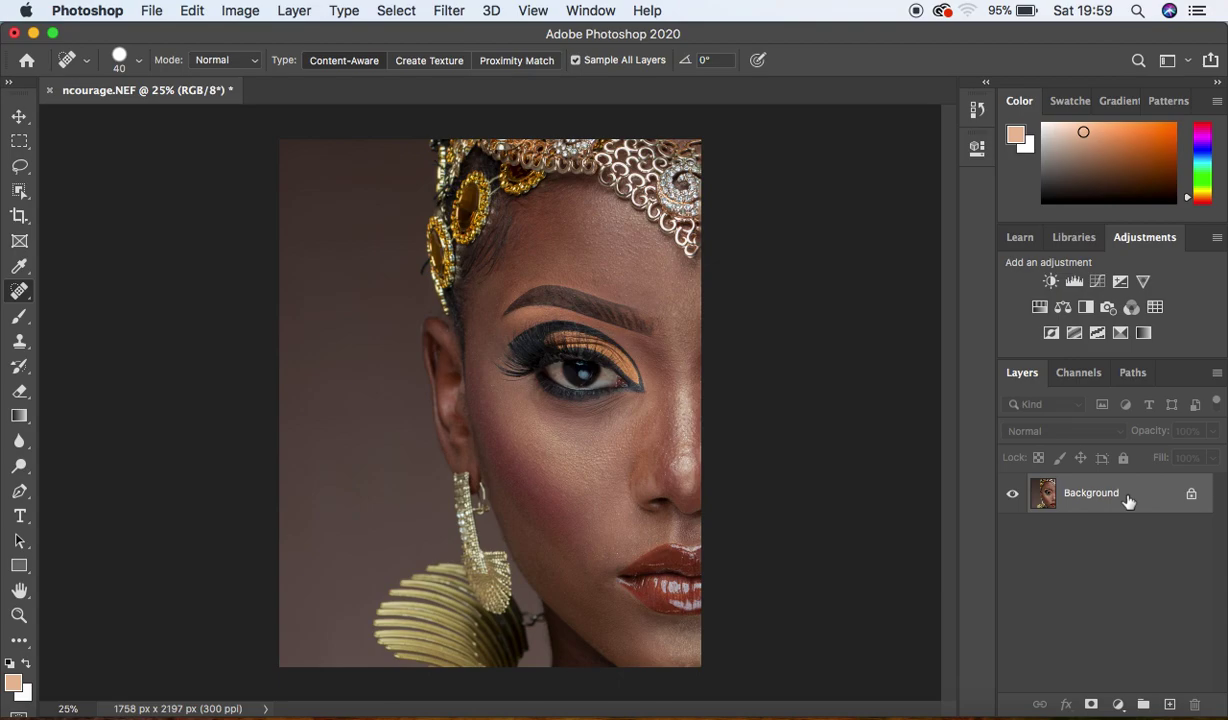
left_click_drag(1128, 500, 1128, 494)
key("super+j")
key("super+j")
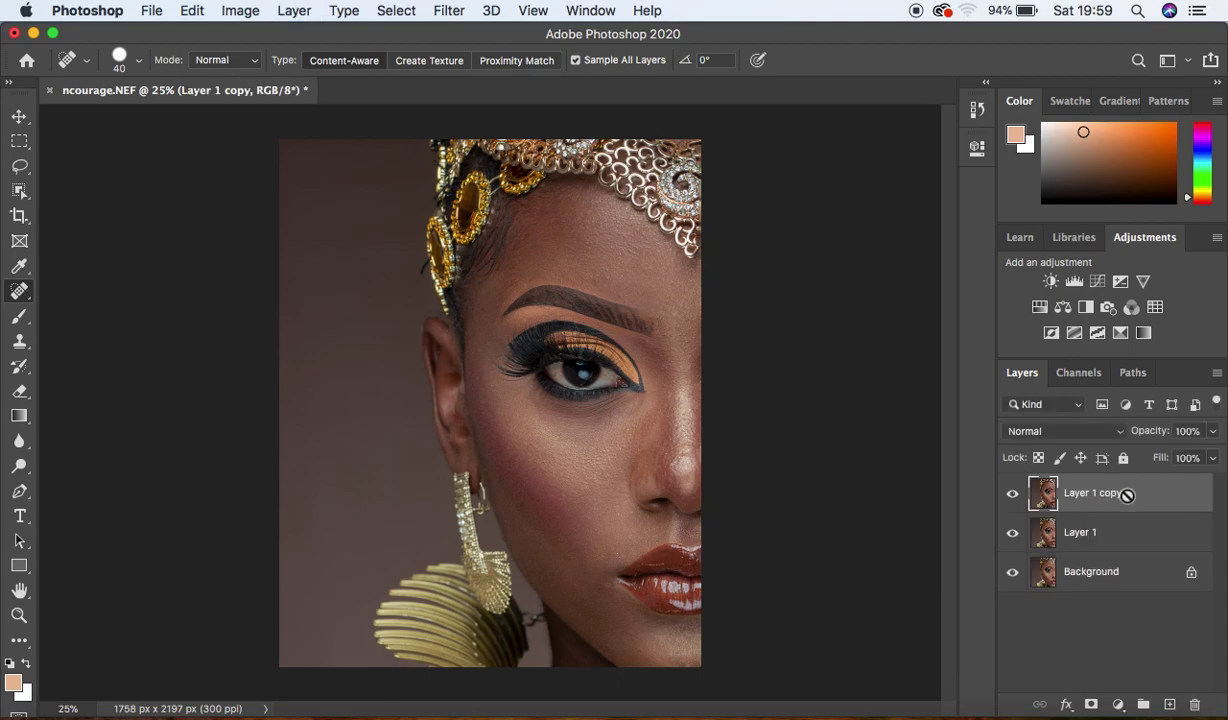
double_click(1088, 492)
type("high")
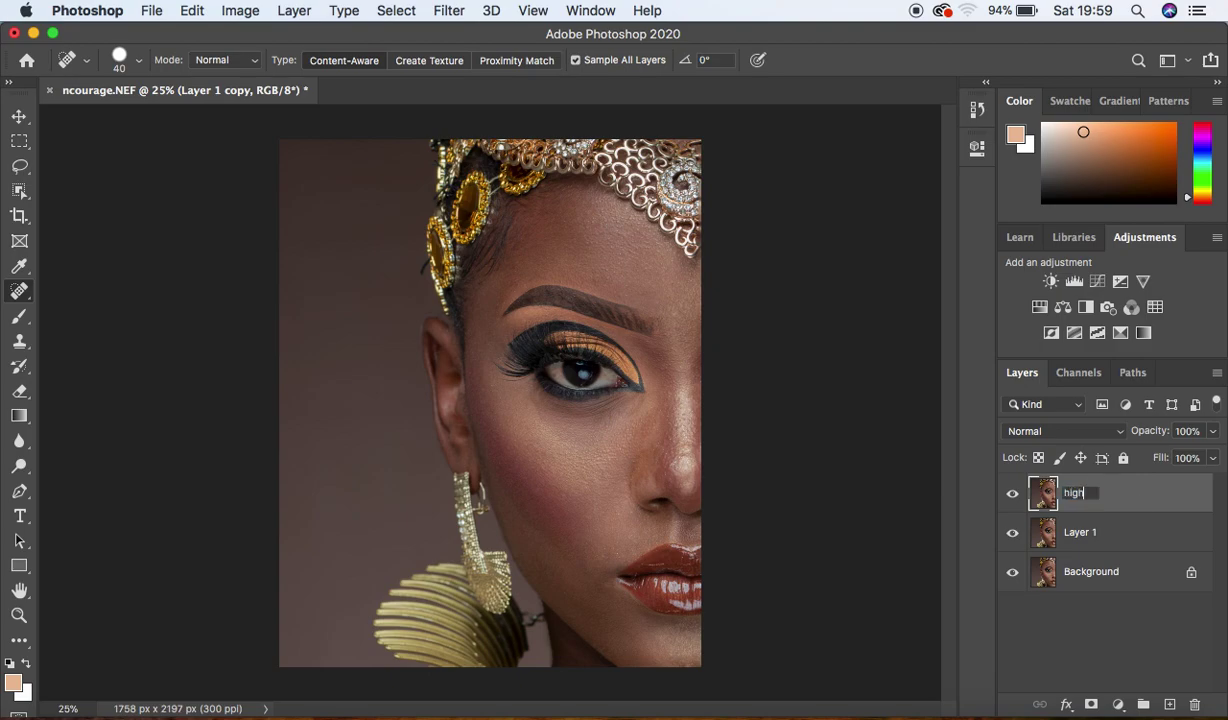
double_click(1077, 531)
type("low")
key("Return")
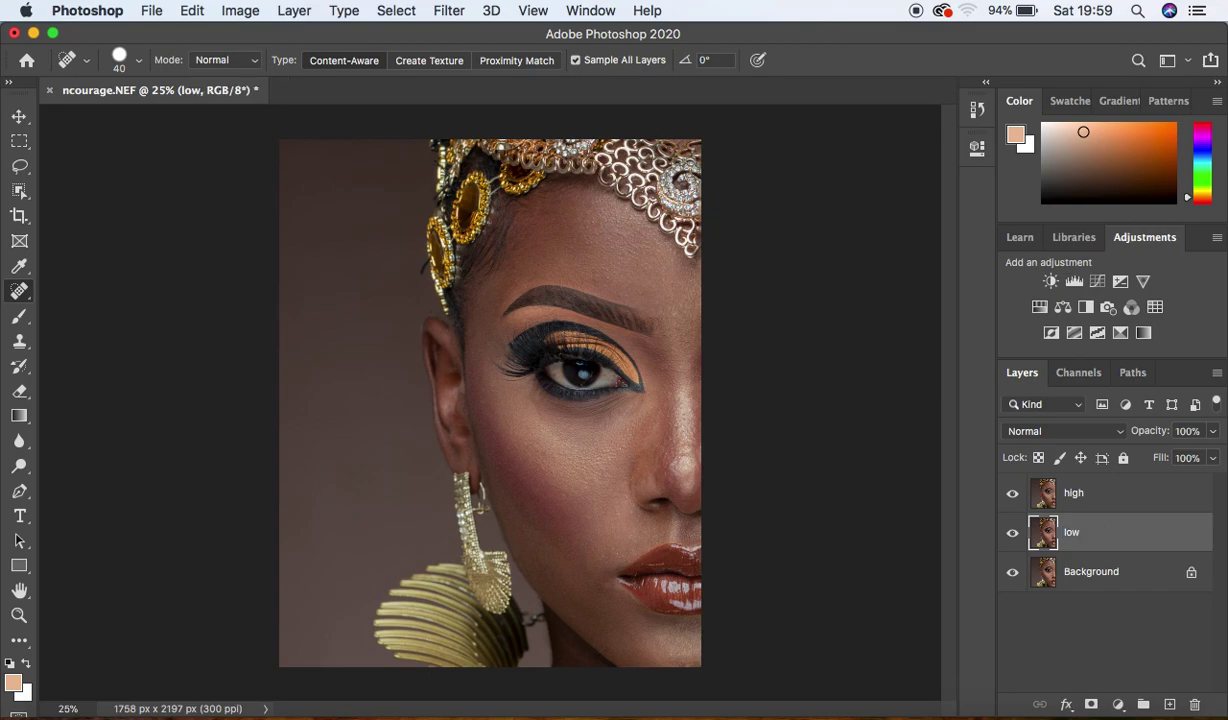
left_click(1012, 493)
Step: Open Gaussian Blur on the low layer and frame the under-eye skin in its preview
left_click(442, 10)
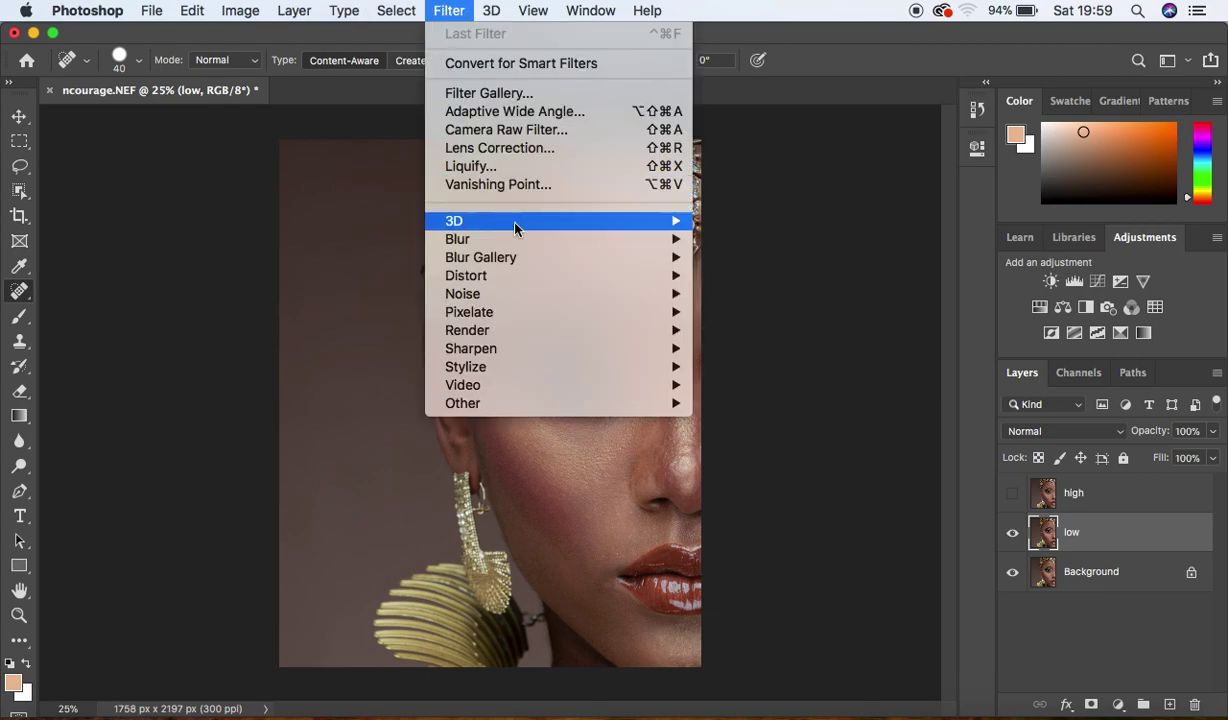
mouse_move(556, 240)
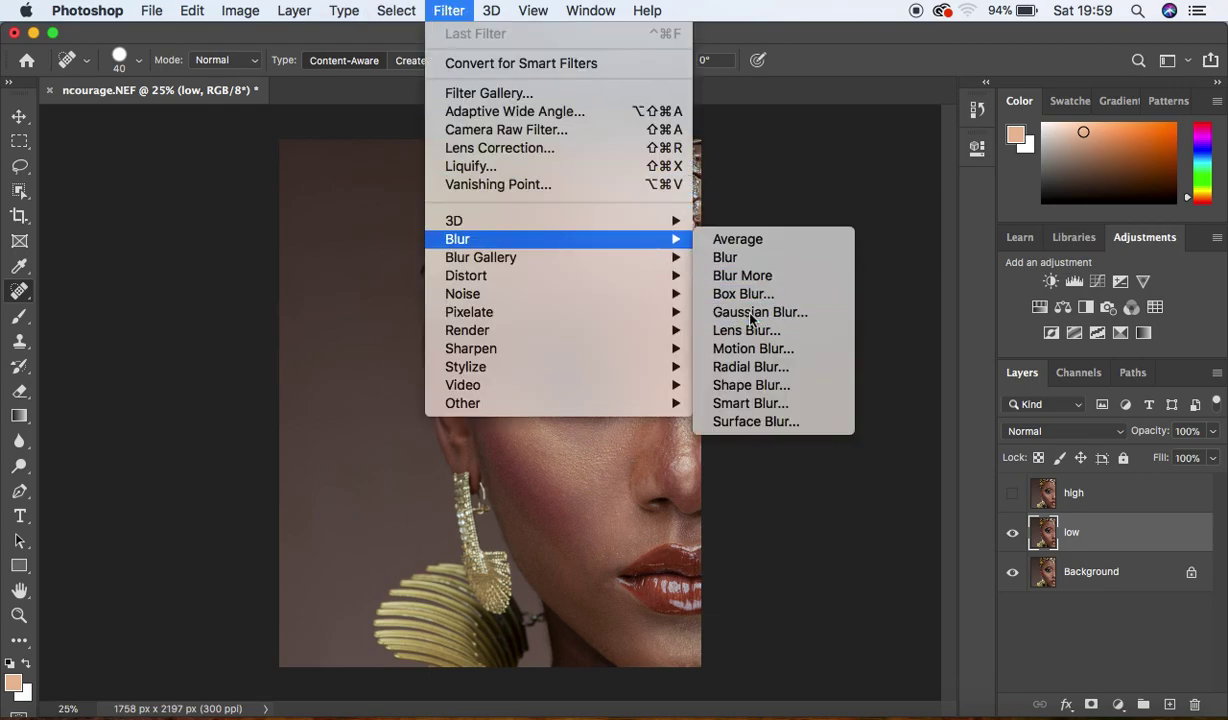
left_click(751, 313)
left_click_drag(815, 350, 712, 345)
left_click_drag(843, 68, 891, 90)
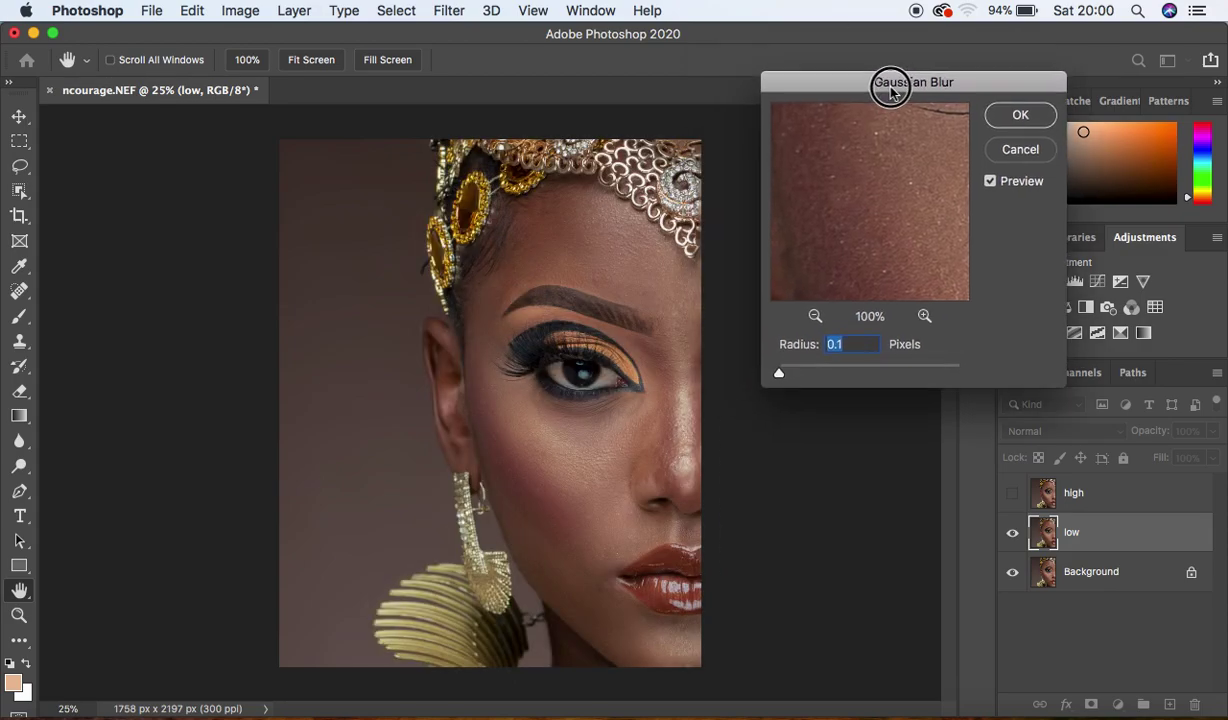
left_click_drag(880, 204, 849, 291)
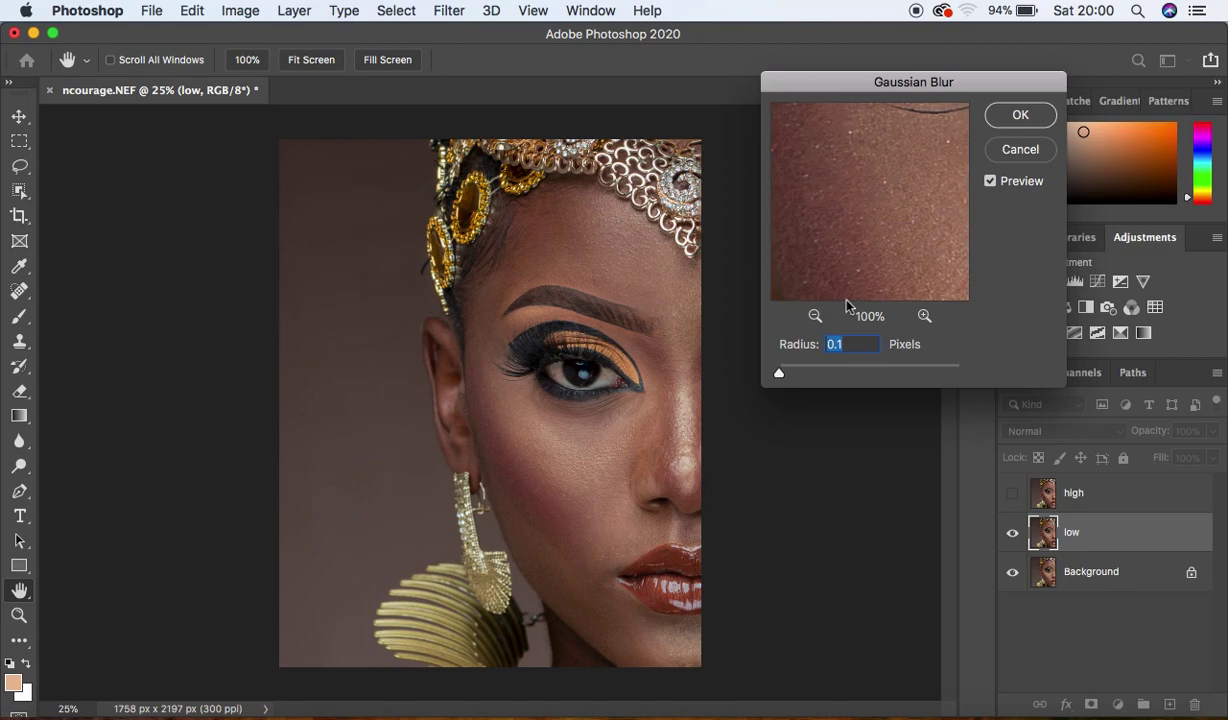
left_click(815, 316)
left_click(815, 316)
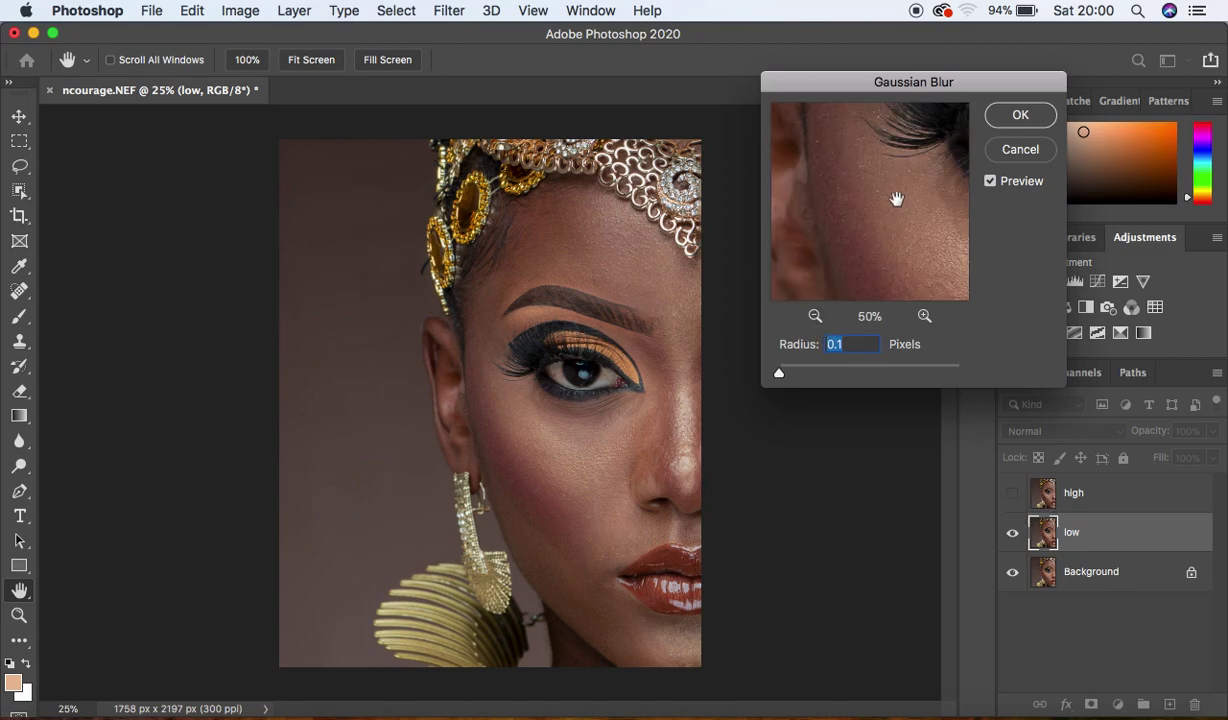
left_click_drag(913, 203, 811, 206)
left_click_drag(883, 252, 867, 190)
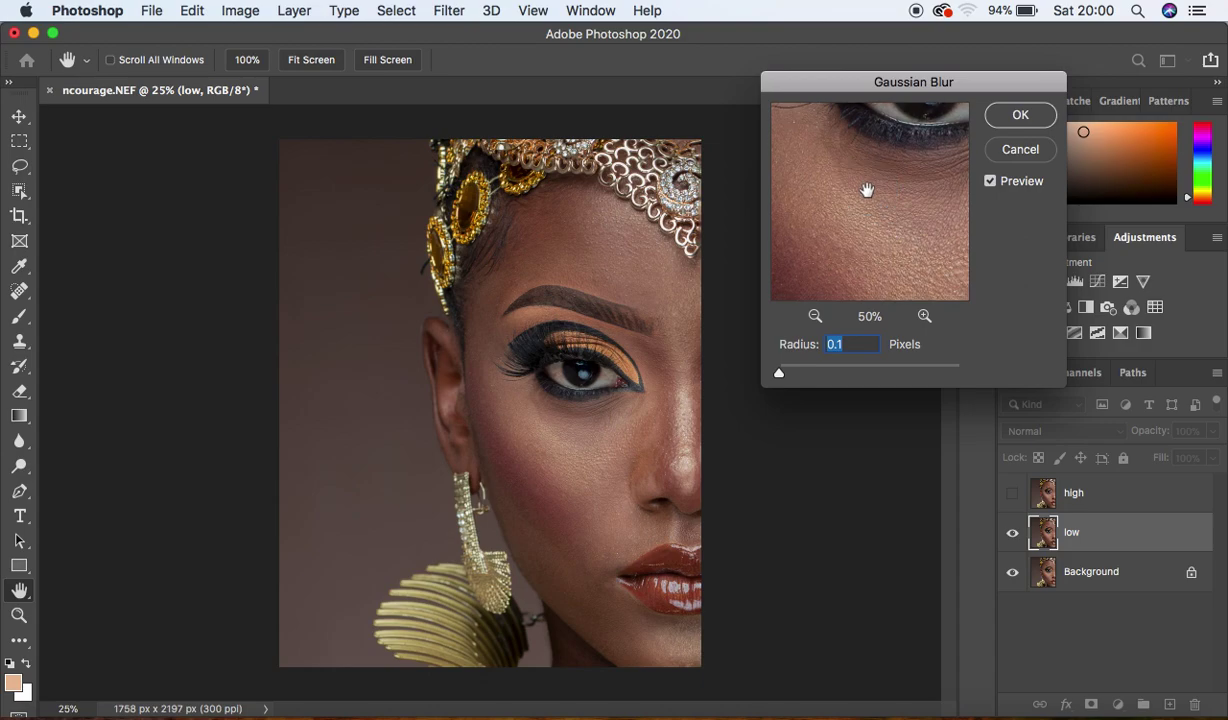
left_click(815, 316)
left_click(815, 316)
left_click_drag(919, 223, 897, 228)
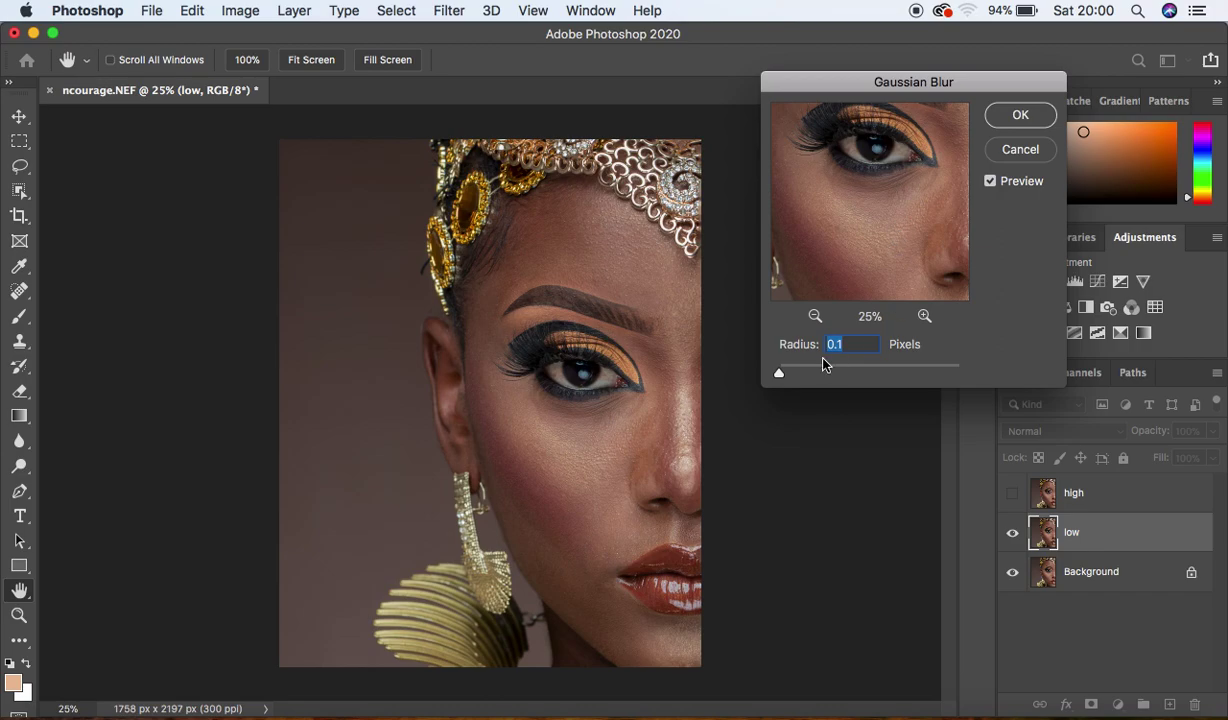
Step: Apply the Gaussian Blur to low with a 9-pixel radius
left_click_drag(778, 377, 801, 374)
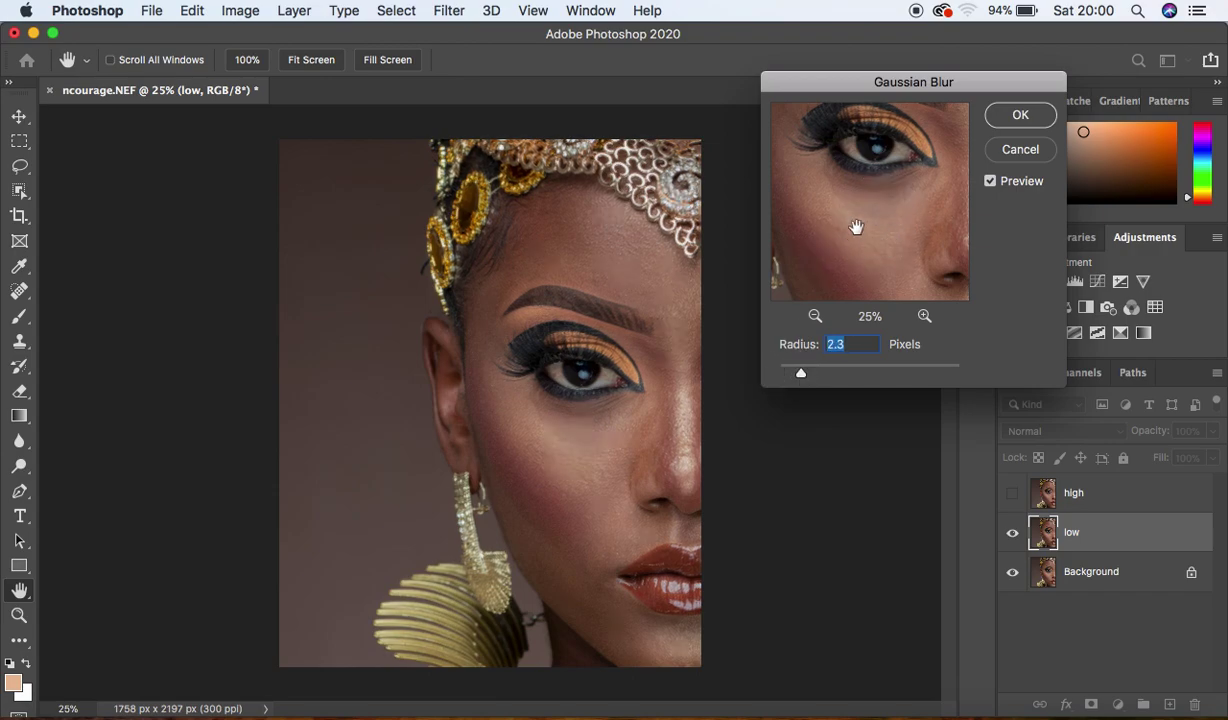
left_click_drag(801, 374, 847, 380)
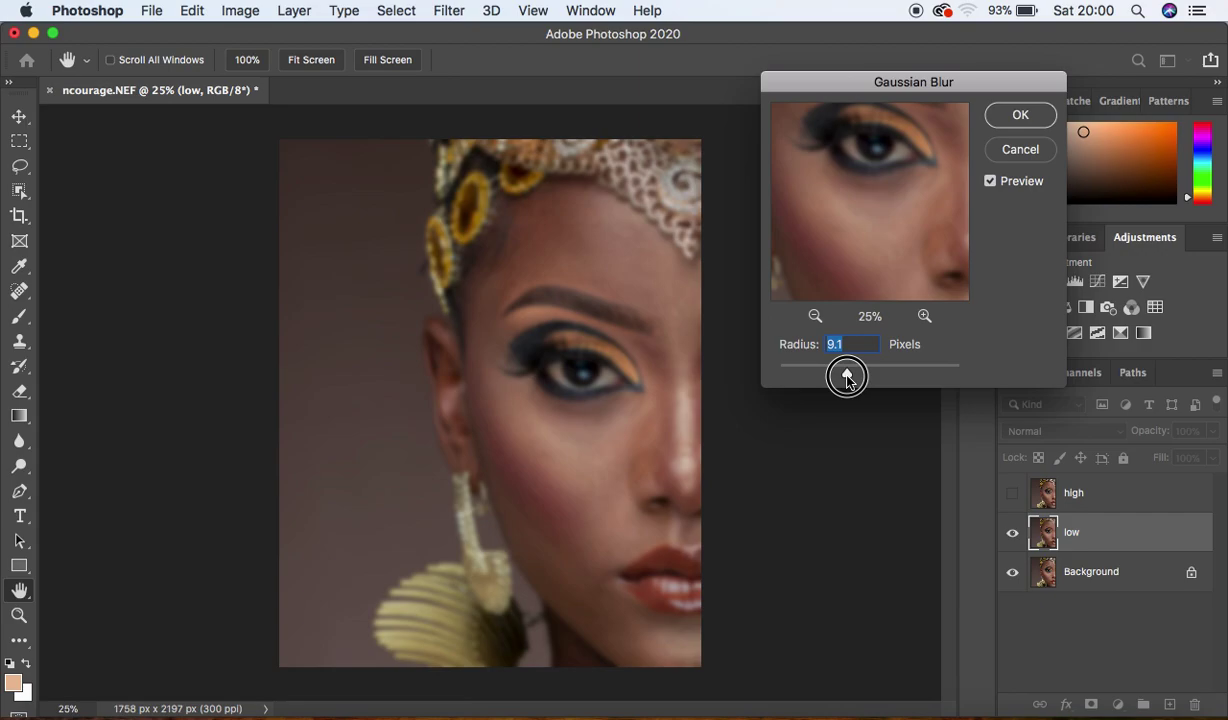
type("9")
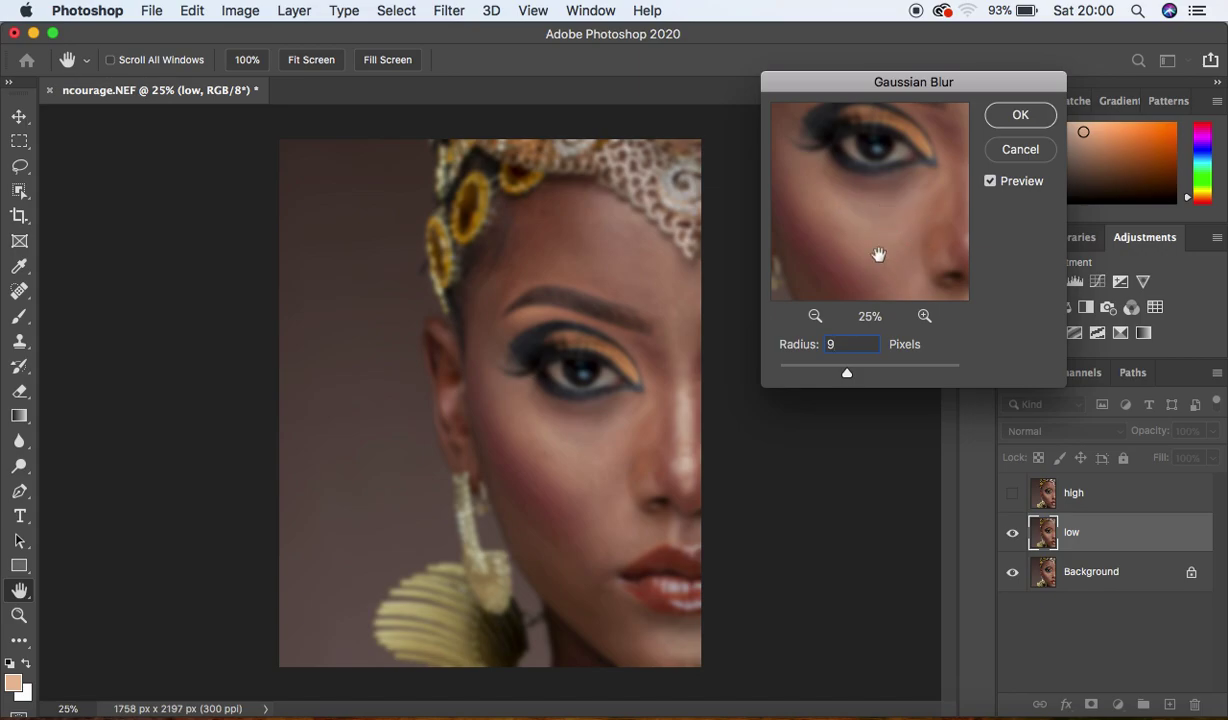
left_click(1021, 115)
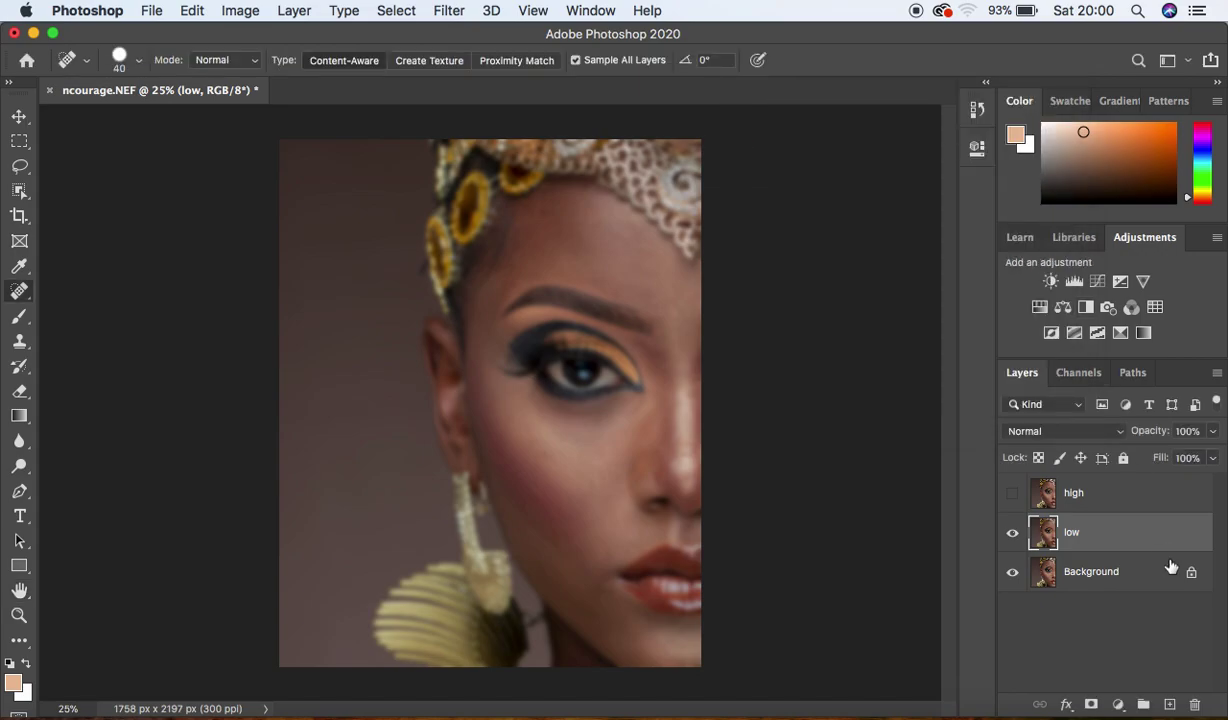
Step: Show high, Apply Image subtracting low (Scale 2, Offset 128), and group high with low
left_click(1140, 502)
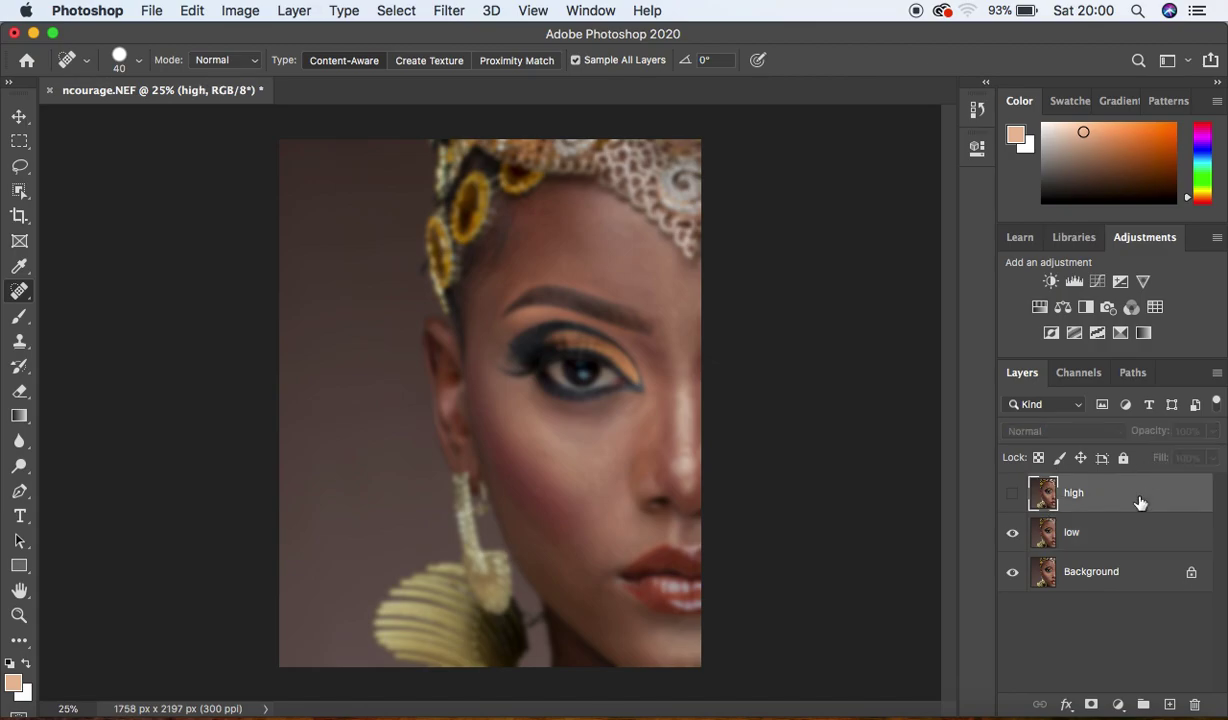
left_click(1012, 494)
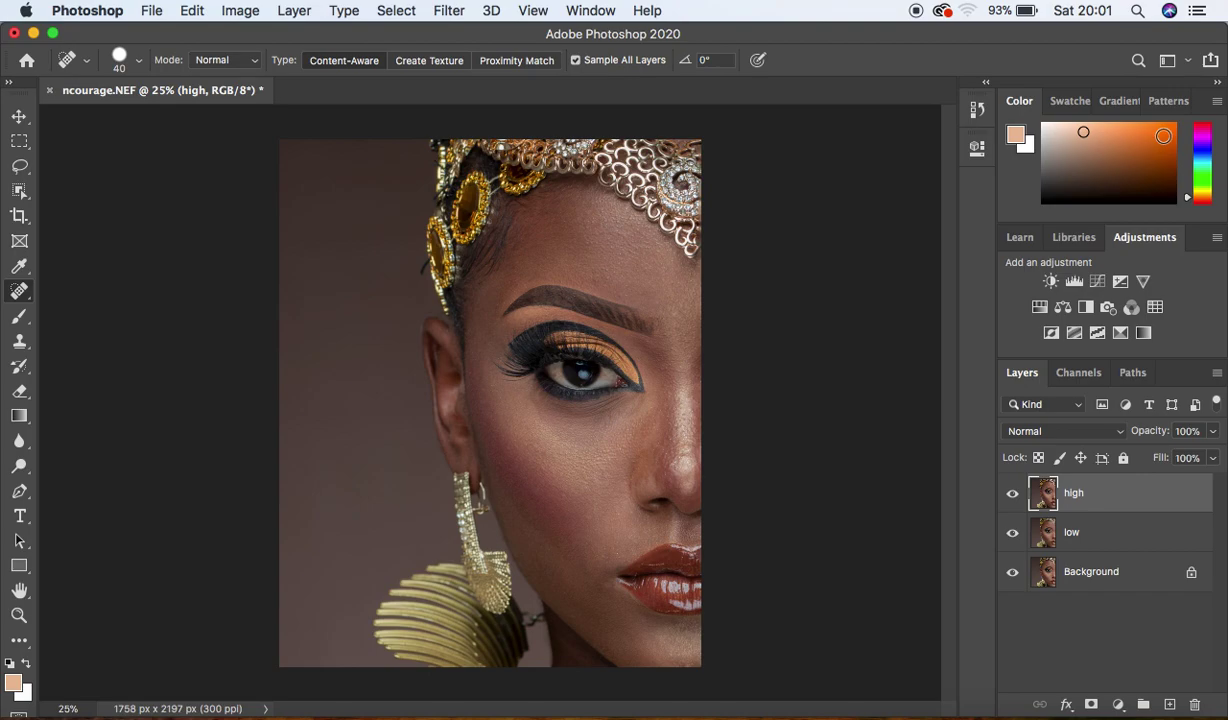
left_click(238, 11)
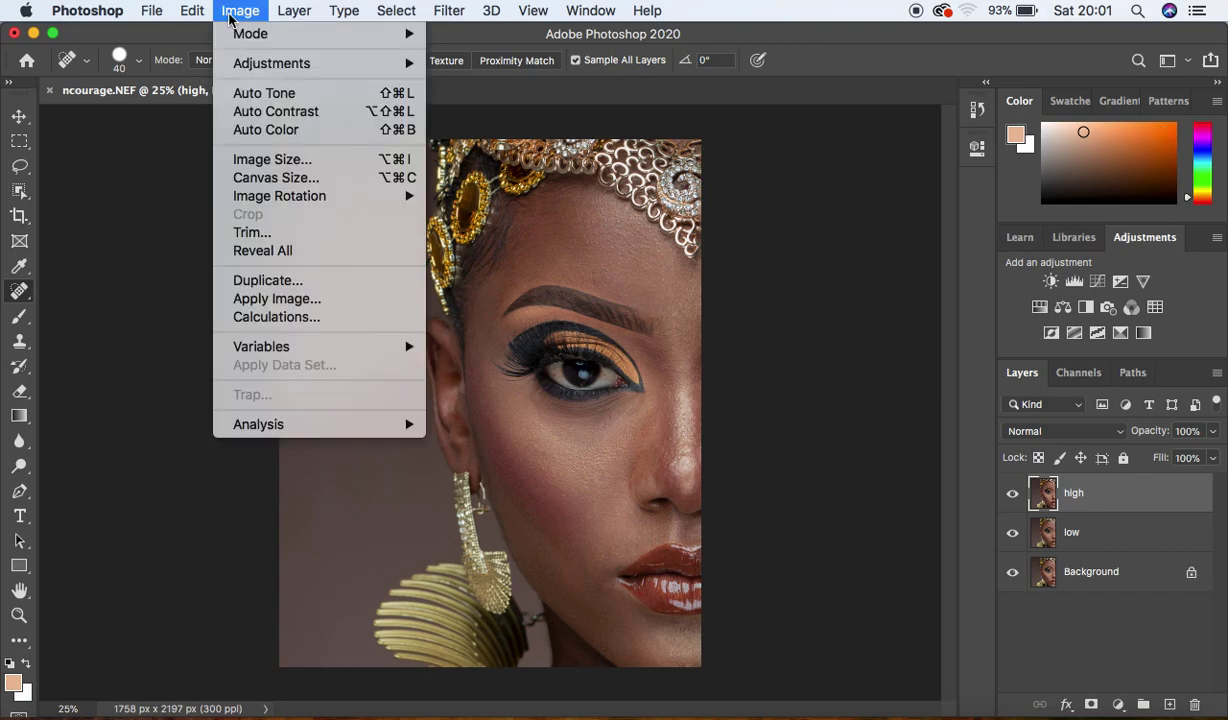
left_click(280, 299)
left_click(808, 142)
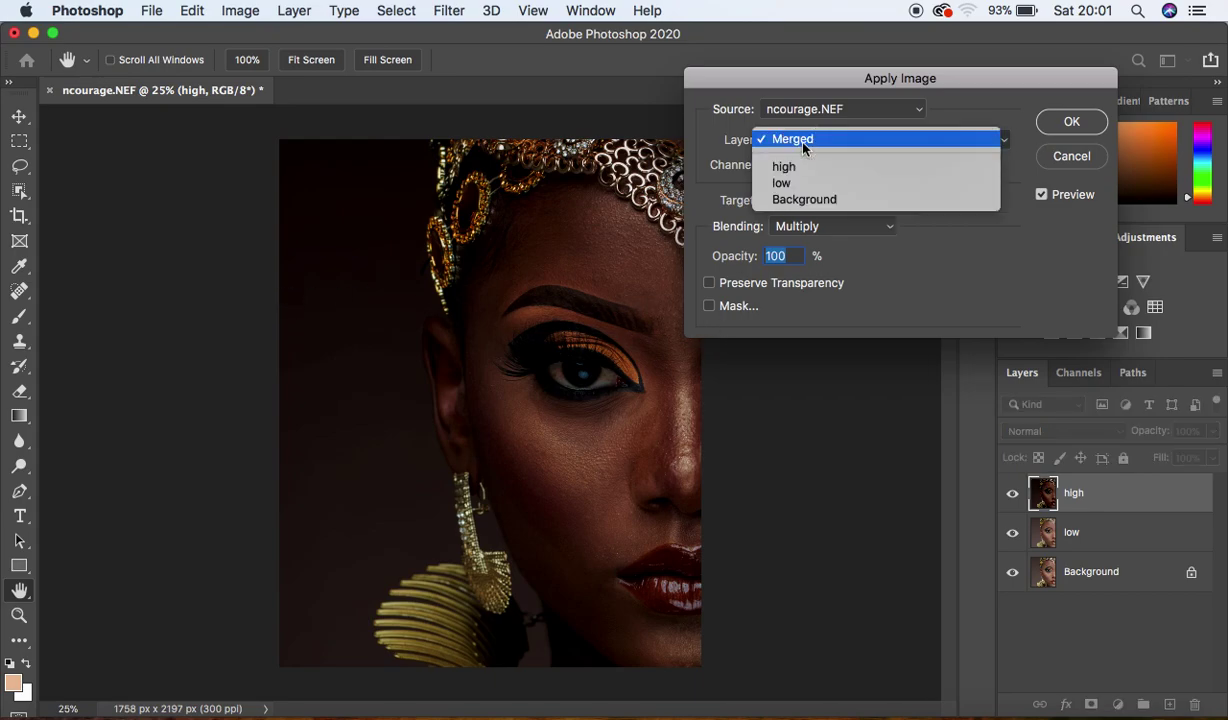
left_click(803, 182)
left_click(847, 229)
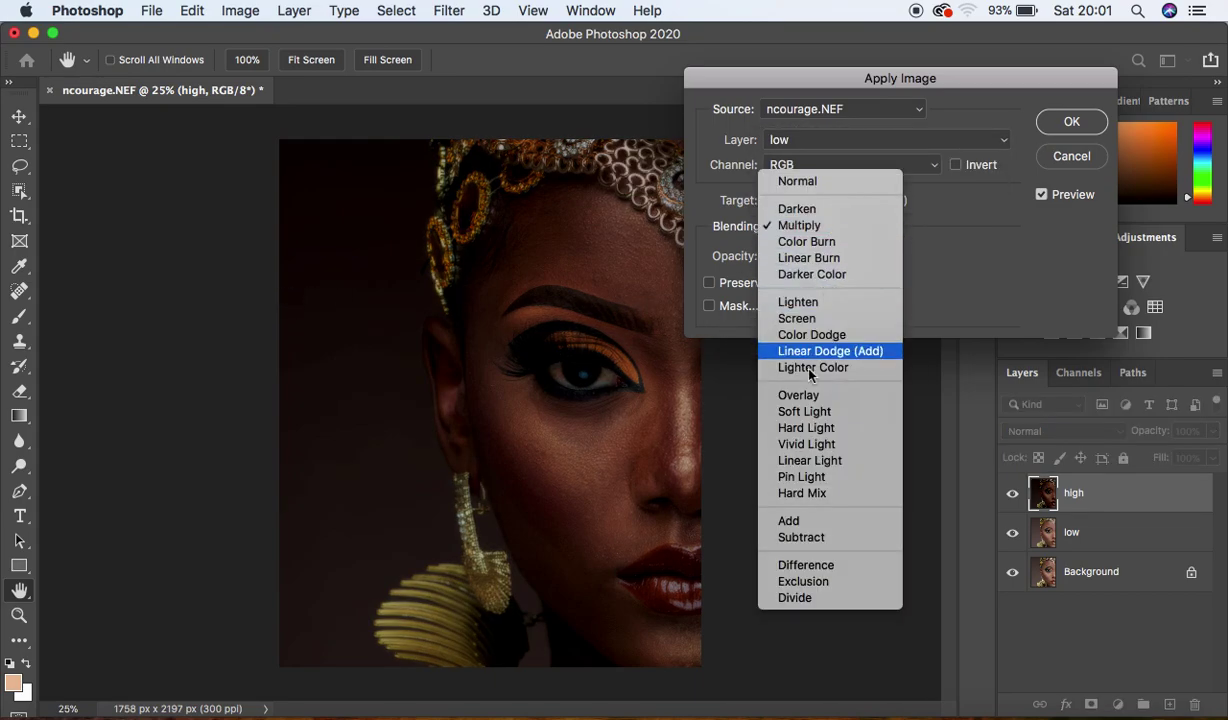
left_click(803, 538)
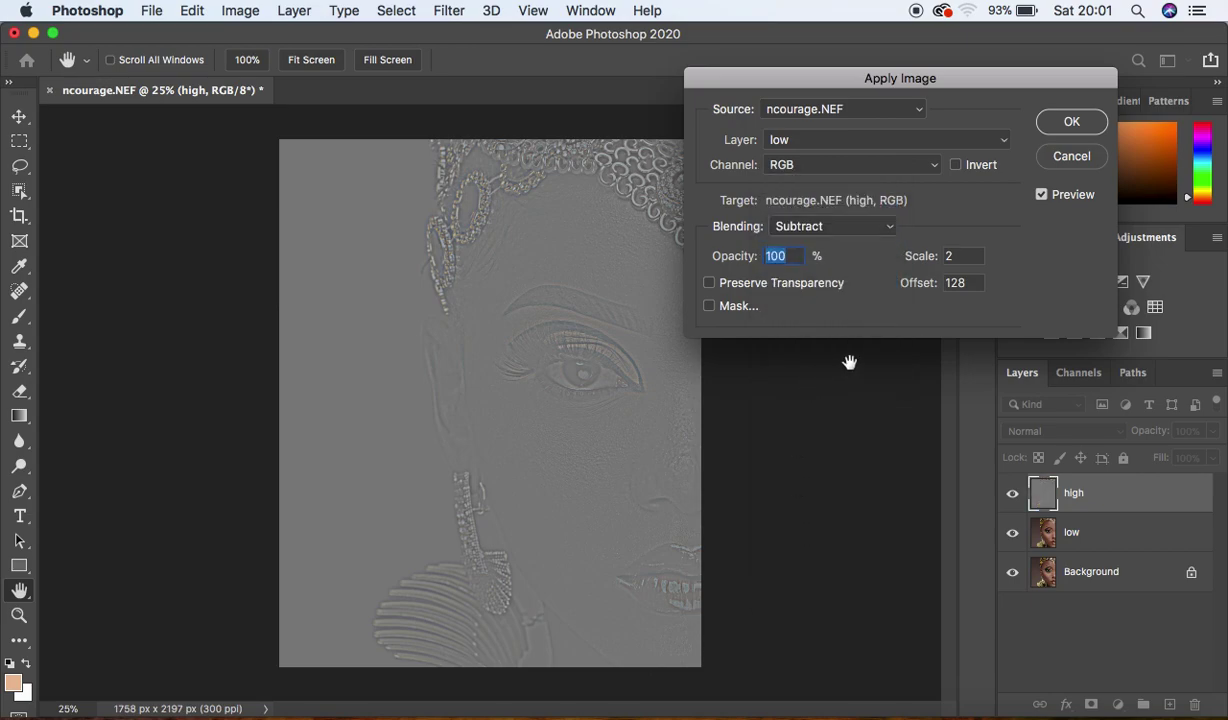
left_click(1055, 128)
key("j")
left_click(1143, 534, "shift")
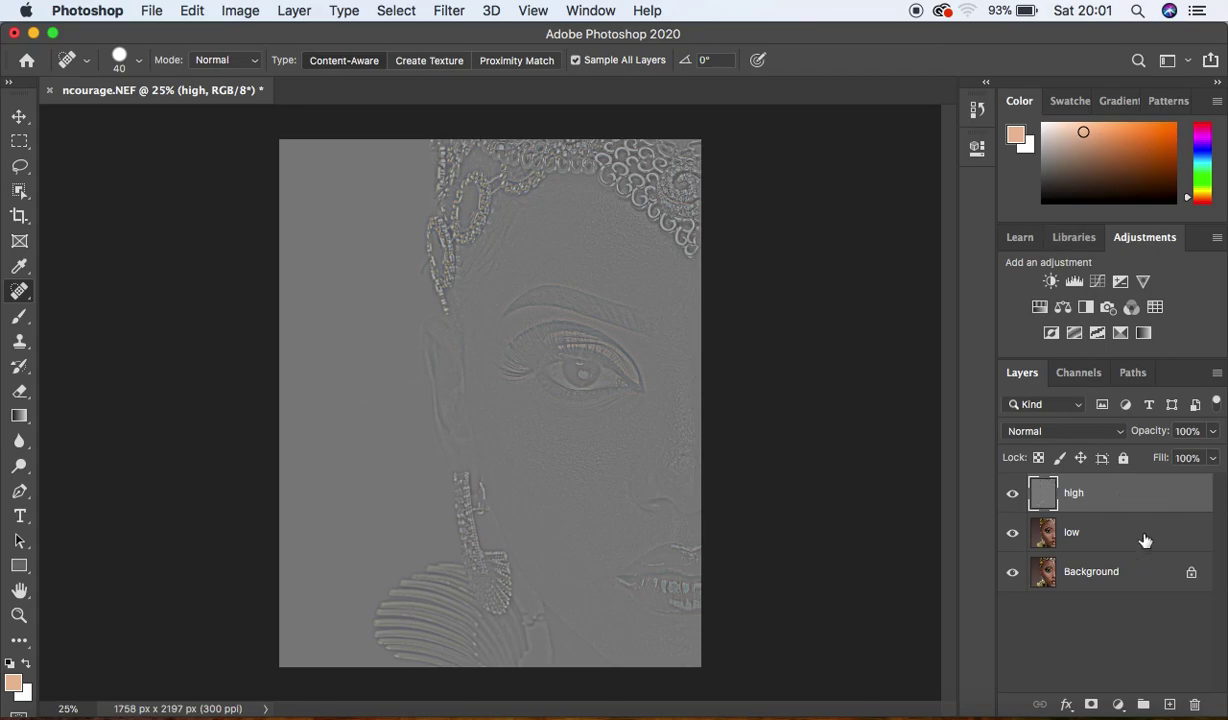
key("ctrl+g")
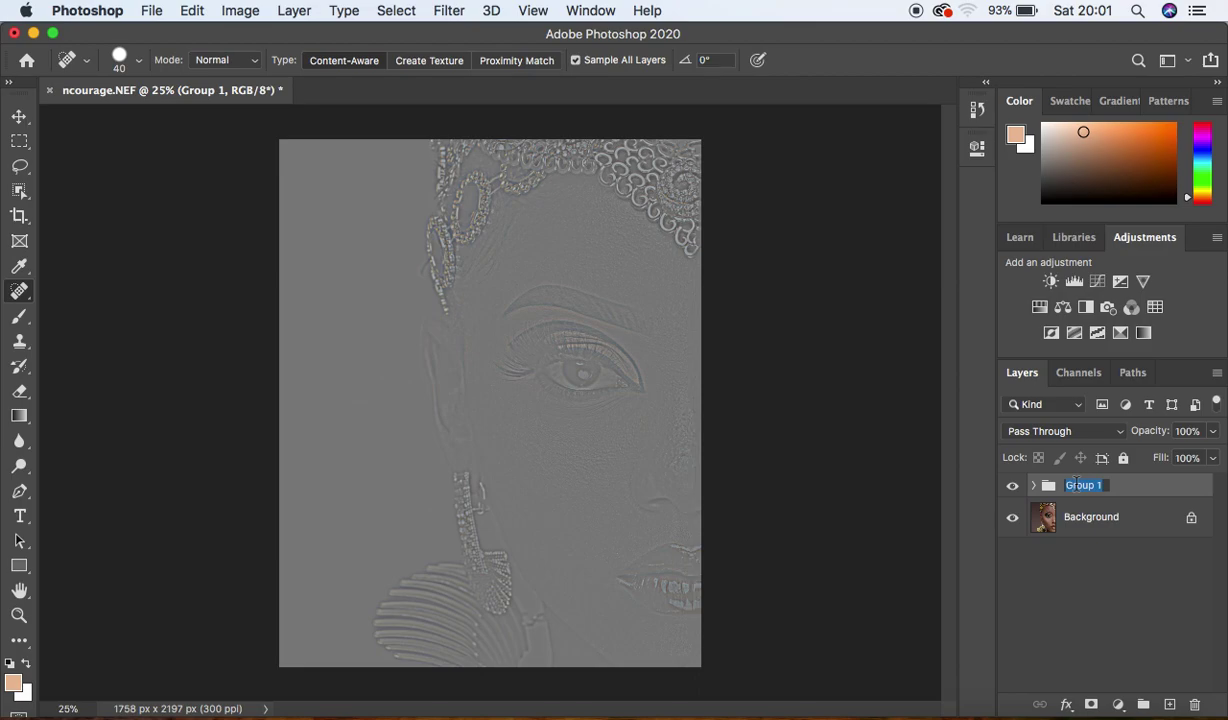
type("LASSO TOOL")
key("Return")
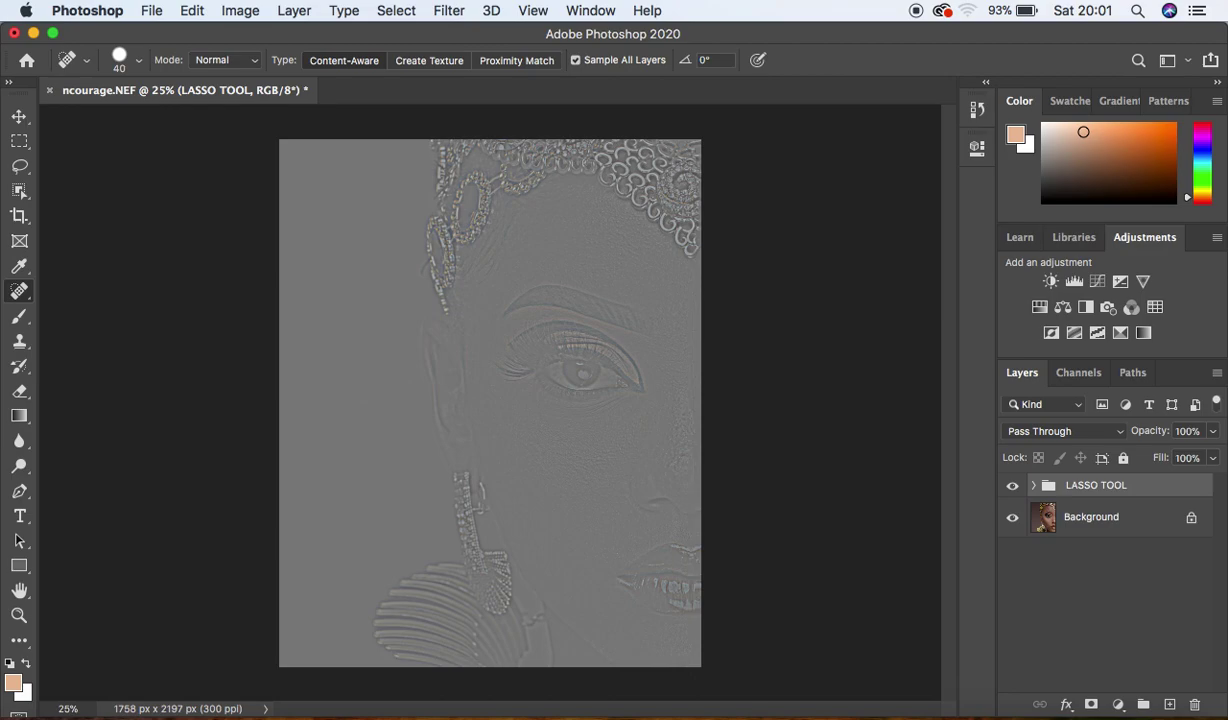
left_click(1033, 487)
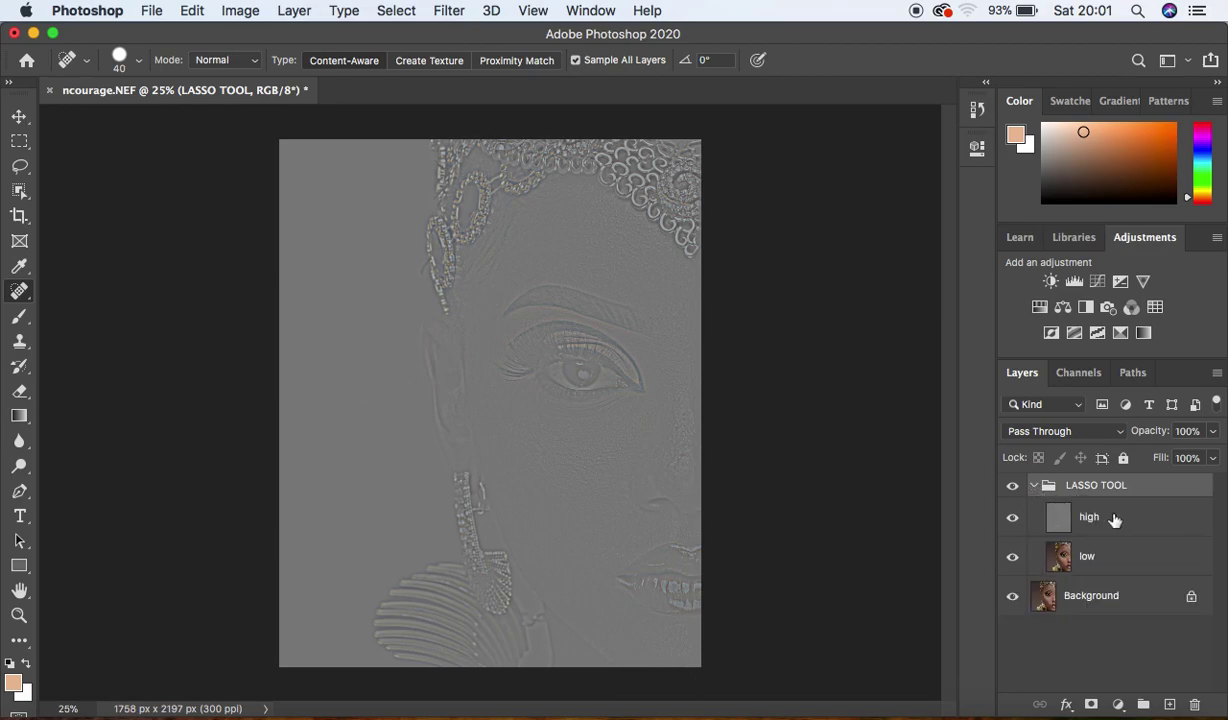
left_click(1119, 520)
left_click(1068, 432)
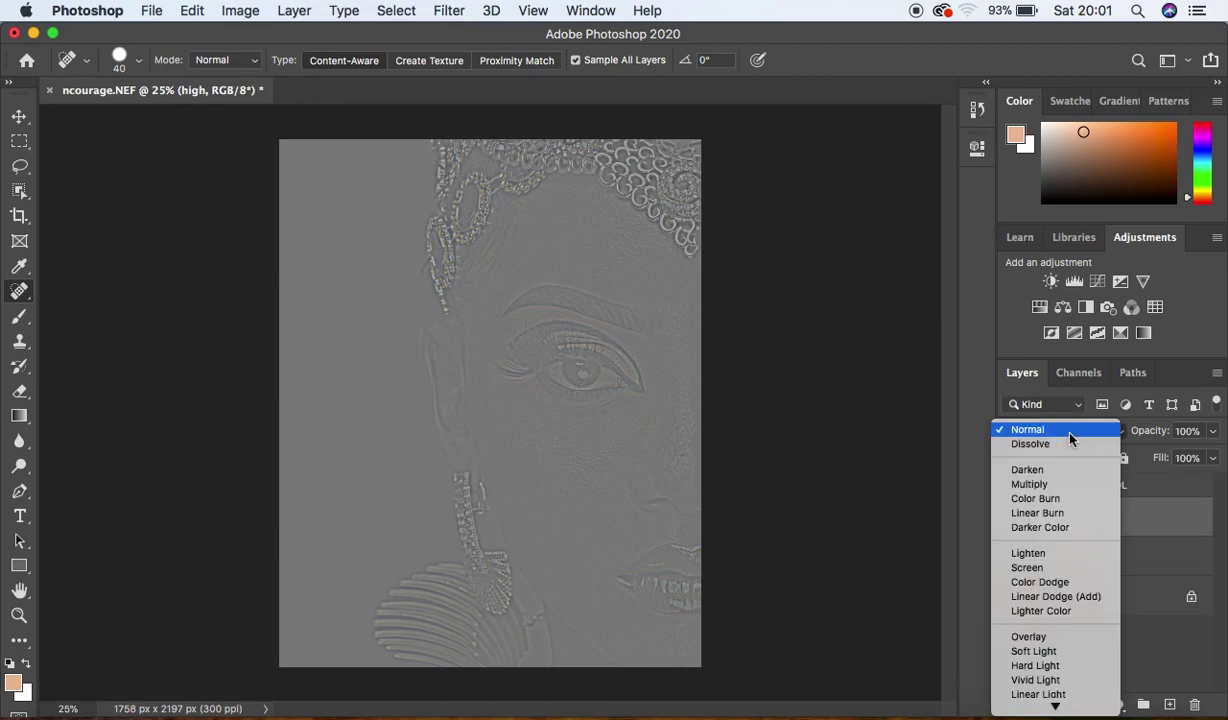
left_click(1040, 686)
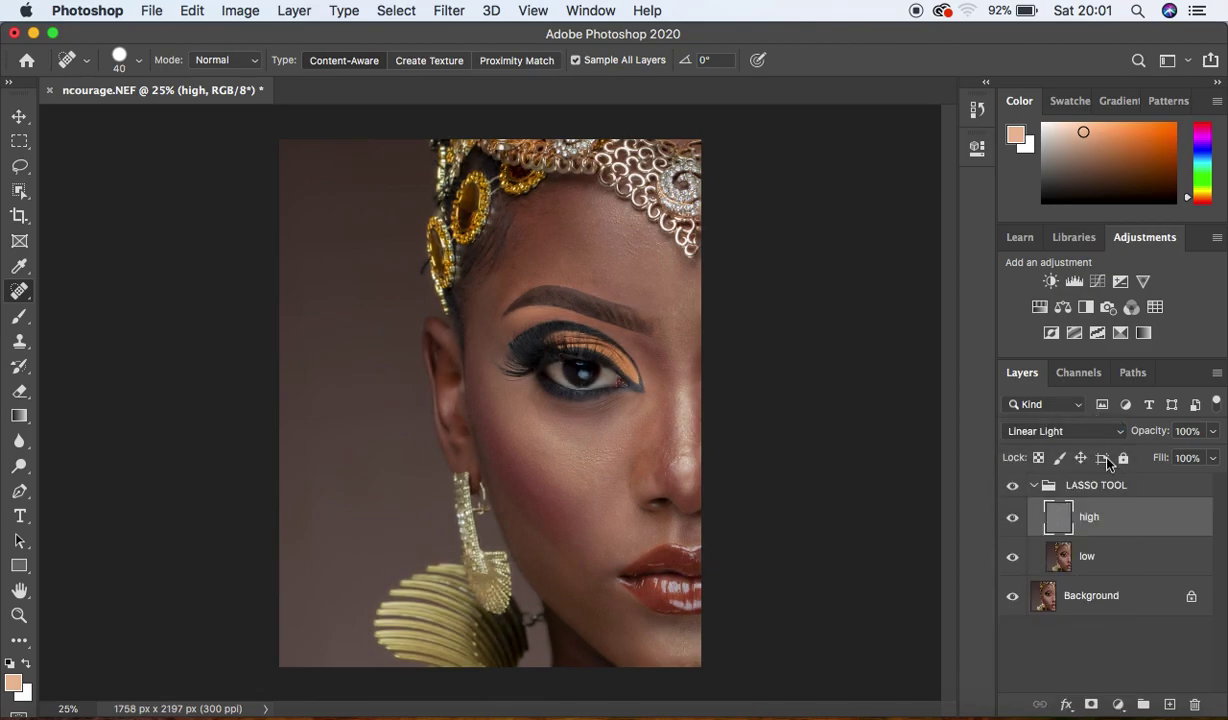
left_click(1119, 567)
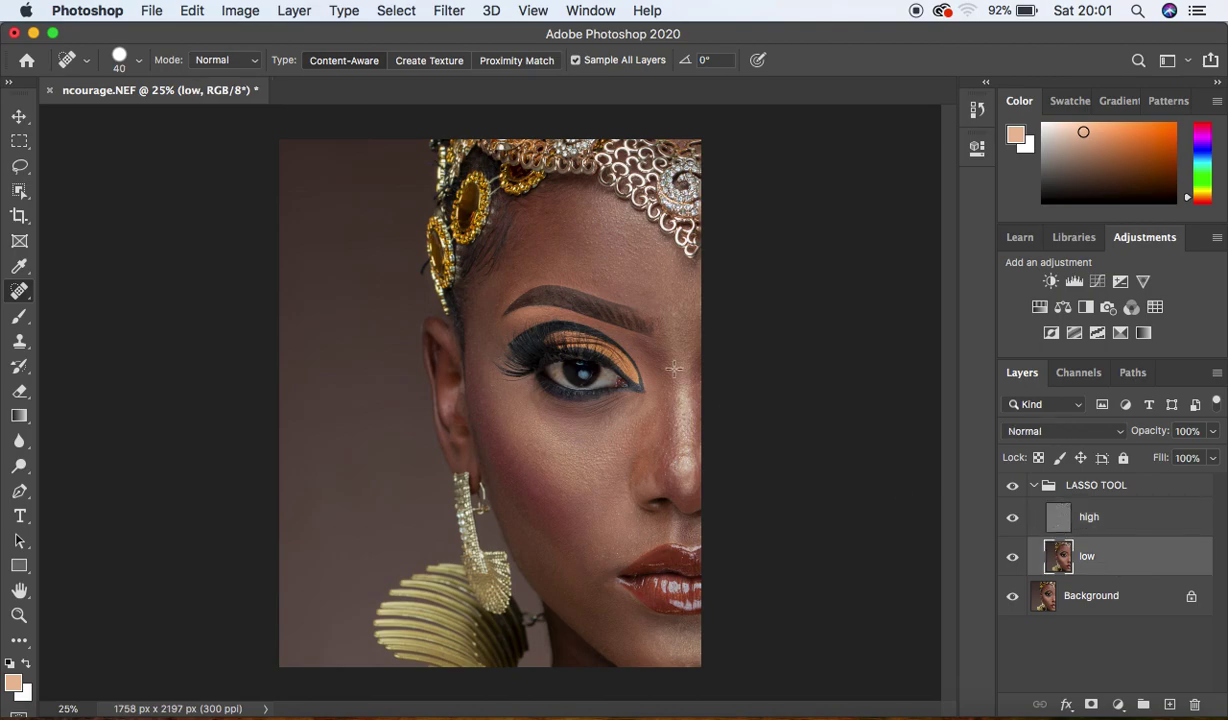
Step: Zoom in and lasso the forehead skin above the eyebrow on the low layer
left_click(20, 167)
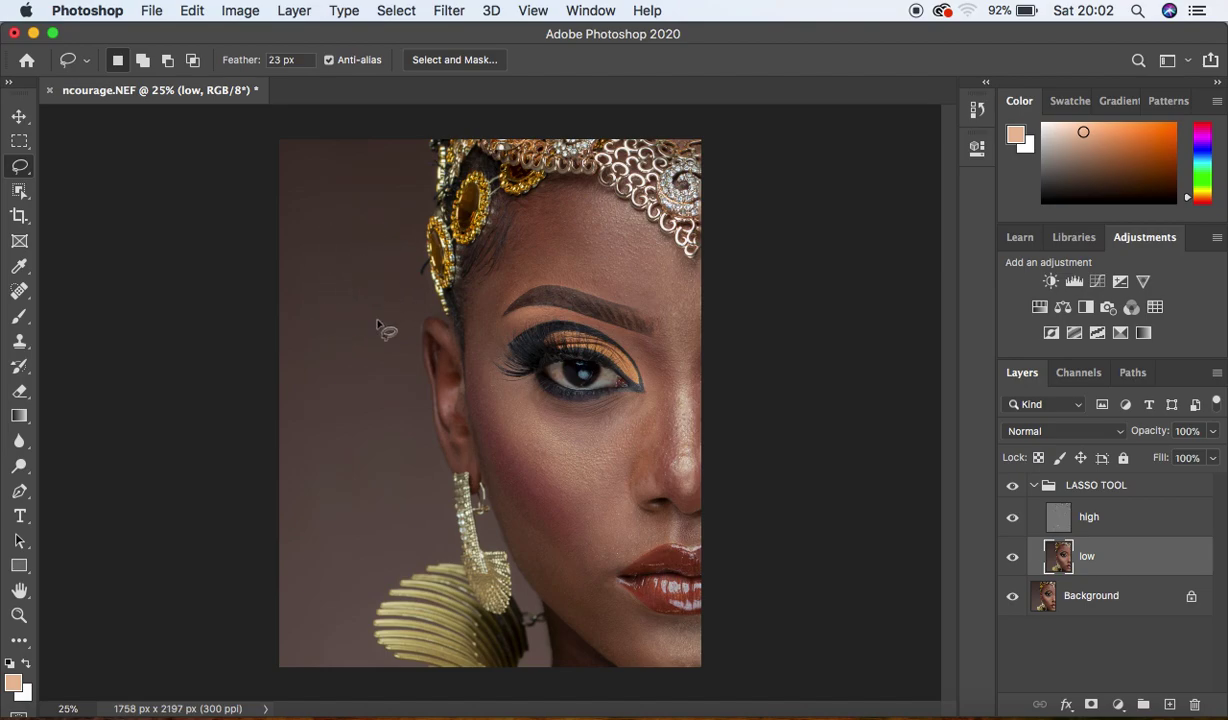
key("super+equal")
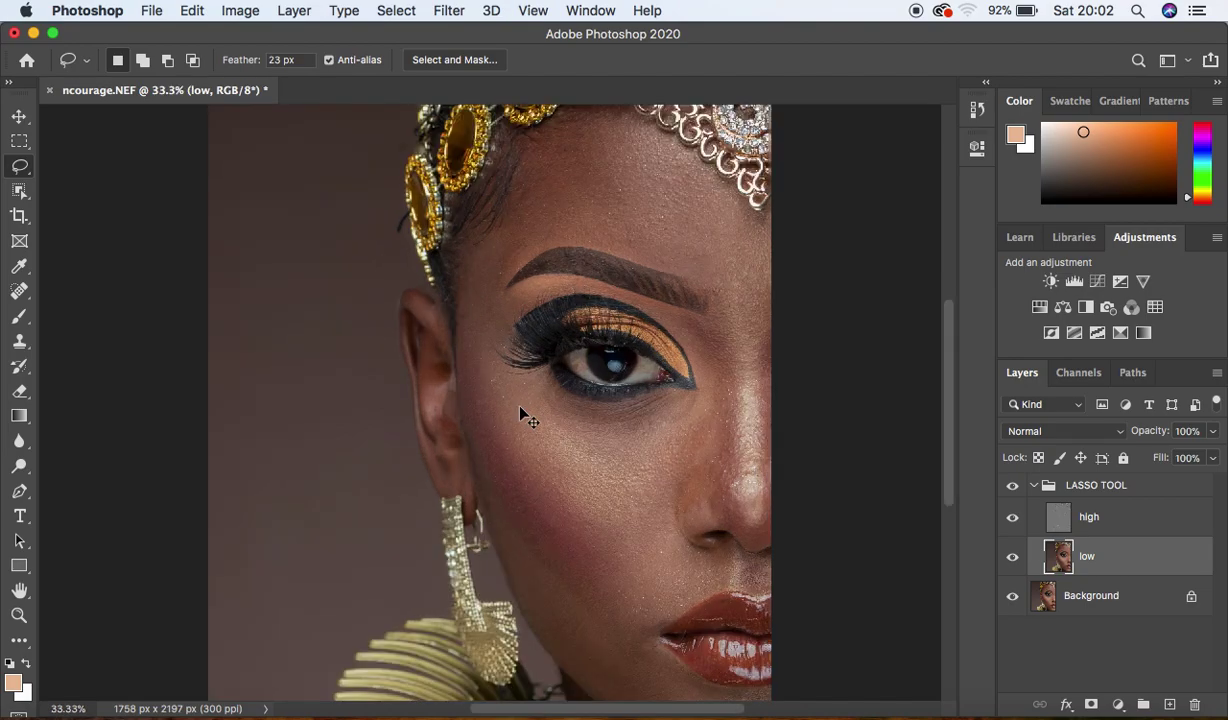
key("super+equal")
left_click_drag(693, 710, 725, 708)
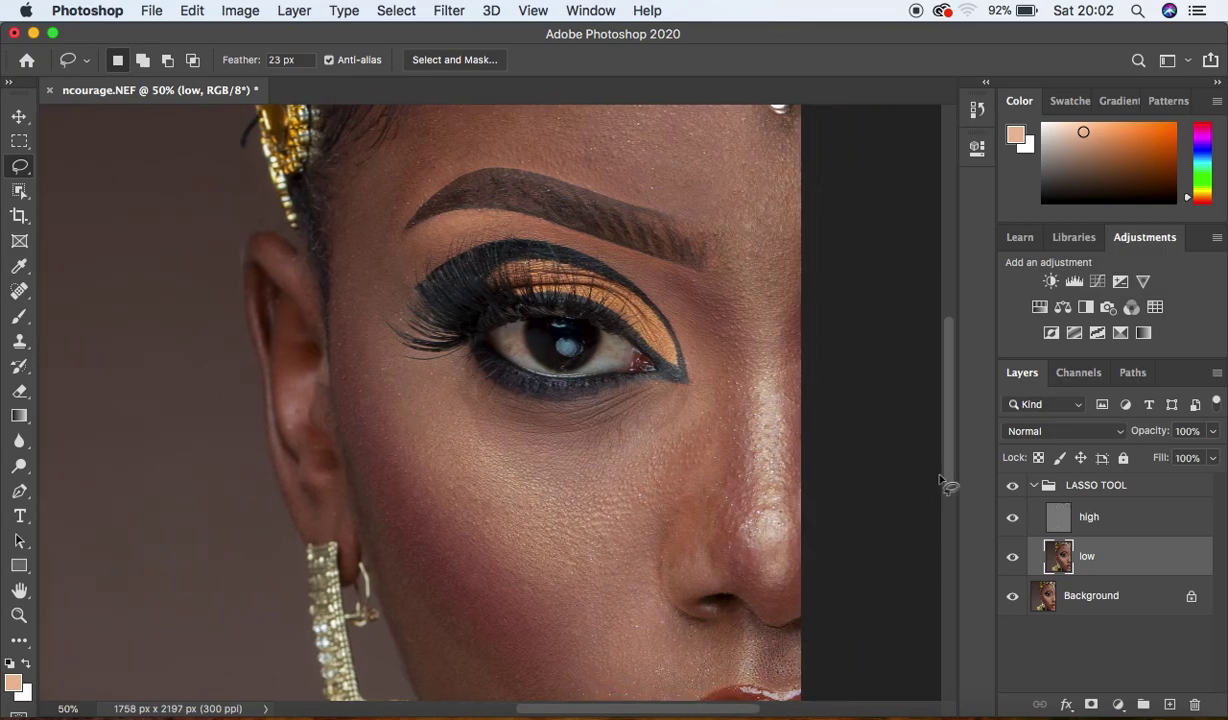
left_click_drag(955, 472, 955, 413)
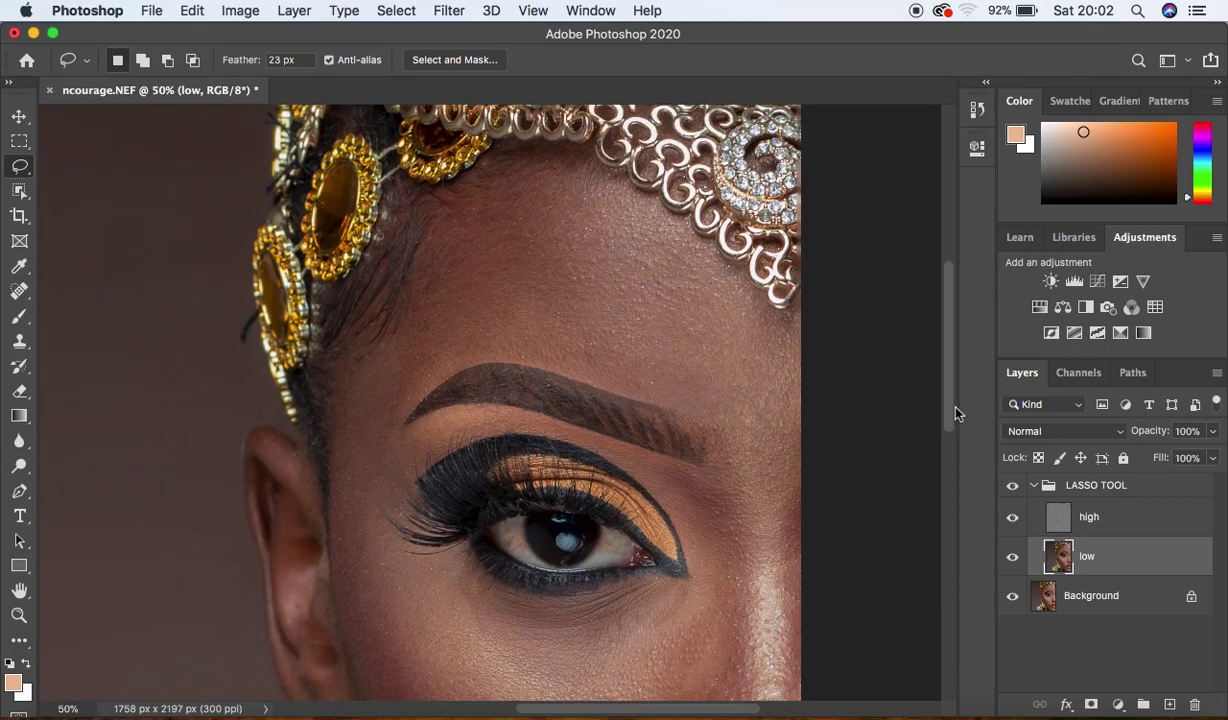
mouse_move(532, 158)
left_mouse_down()
mouse_move(609, 187)
mouse_move(787, 340)
mouse_move(802, 410)
mouse_move(773, 440)
mouse_move(598, 371)
mouse_move(495, 350)
mouse_move(442, 373)
mouse_move(369, 440)
mouse_move(341, 420)
mouse_move(429, 233)
mouse_move(492, 180)
left_mouse_up()
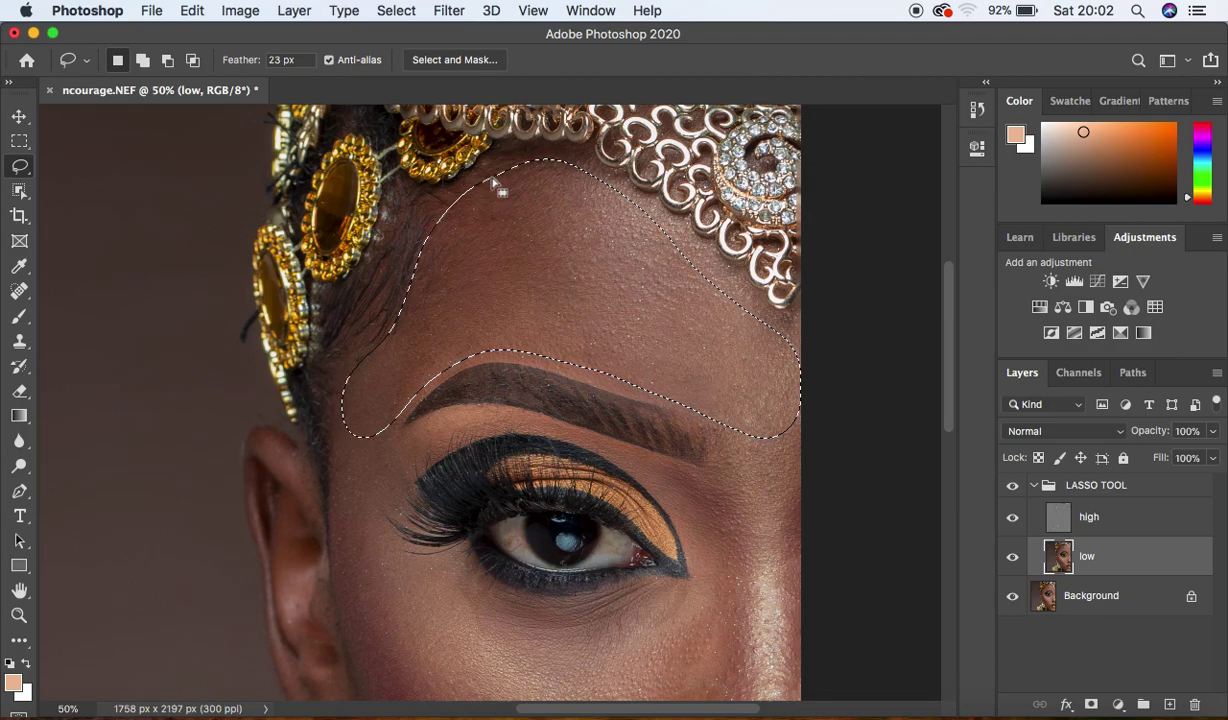
Step: Blur the forehead selection with a 27.5-pixel Gaussian Blur
left_click(450, 12)
mouse_move(533, 243)
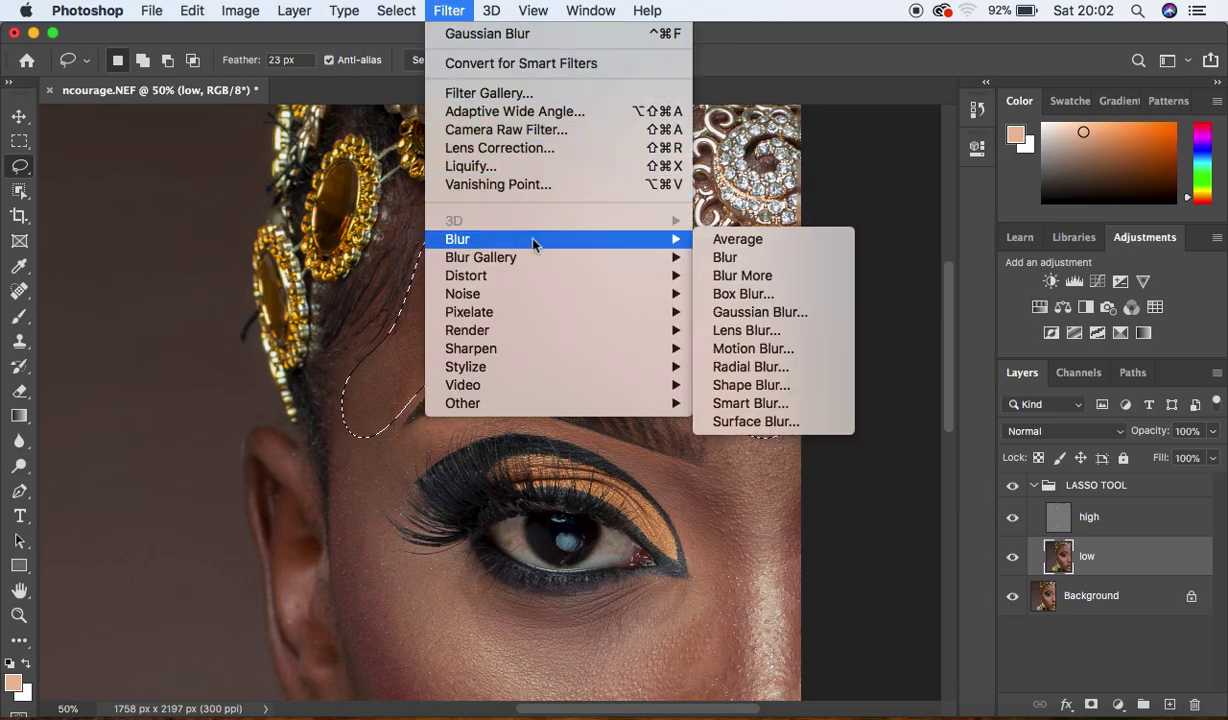
left_click(783, 316)
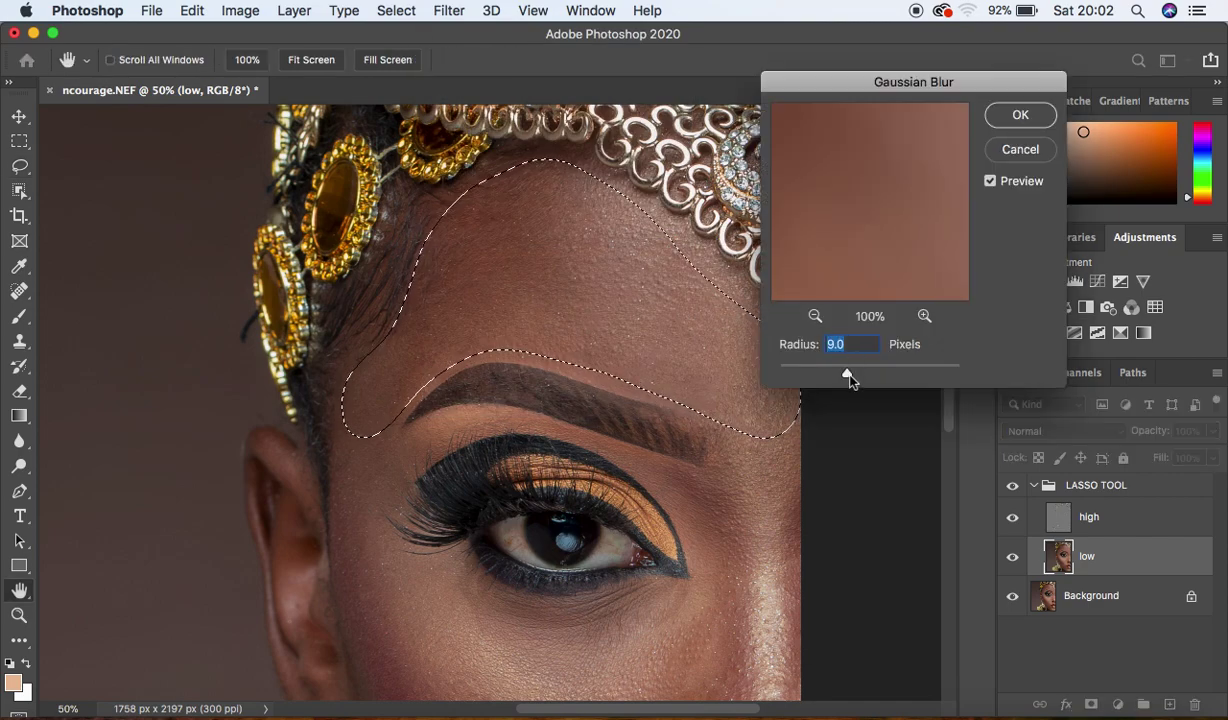
left_click_drag(845, 376, 864, 377)
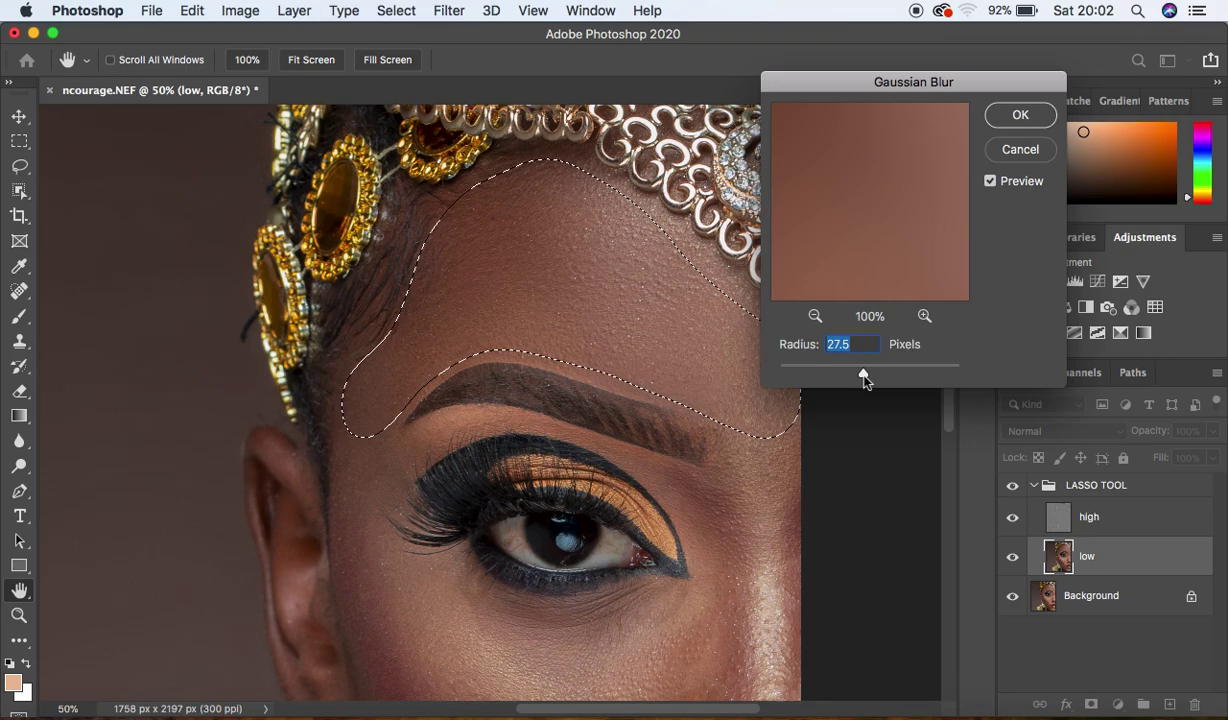
left_click(1014, 127)
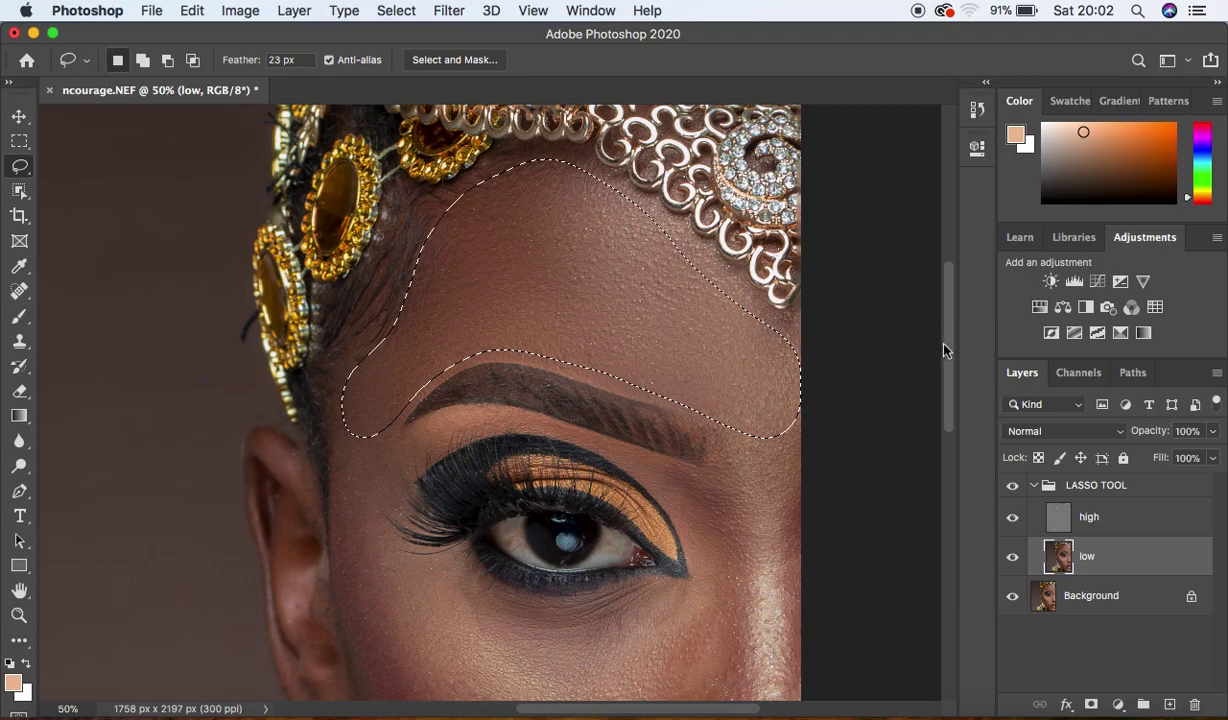
Step: Zoom out and Gaussian-blur a lassoed patch of skin under the eye
left_click_drag(950, 357, 950, 376)
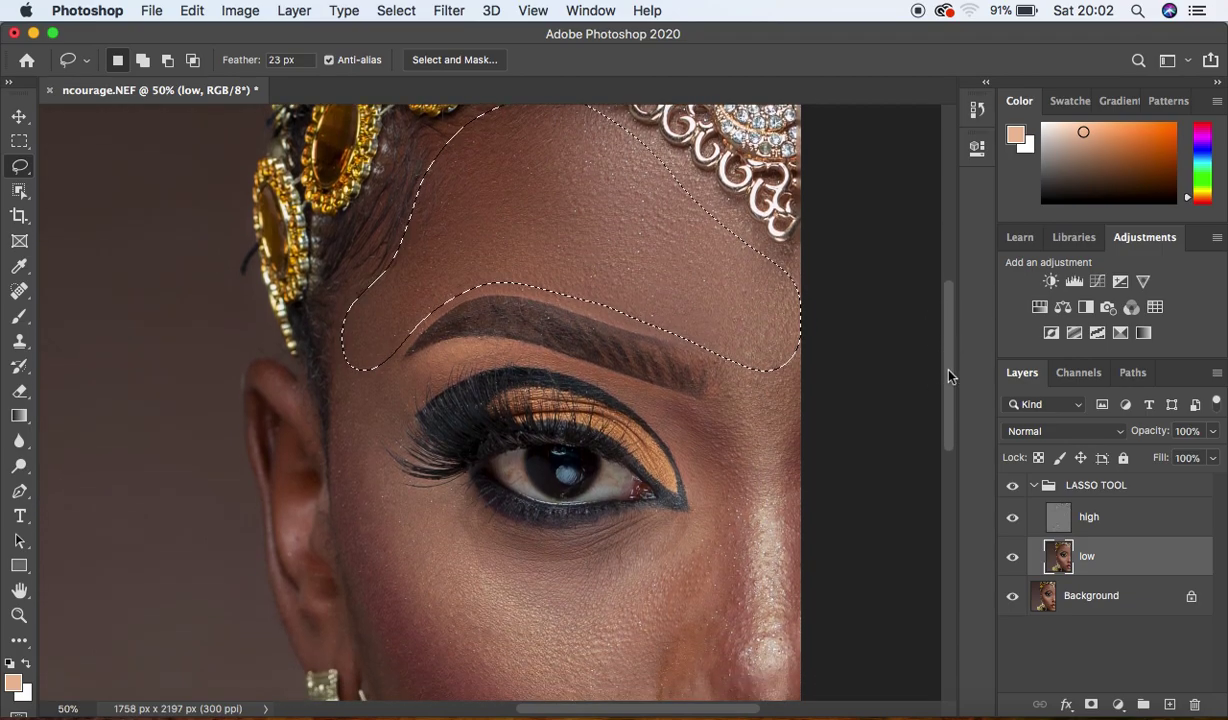
key("super+minus")
key("super+minus")
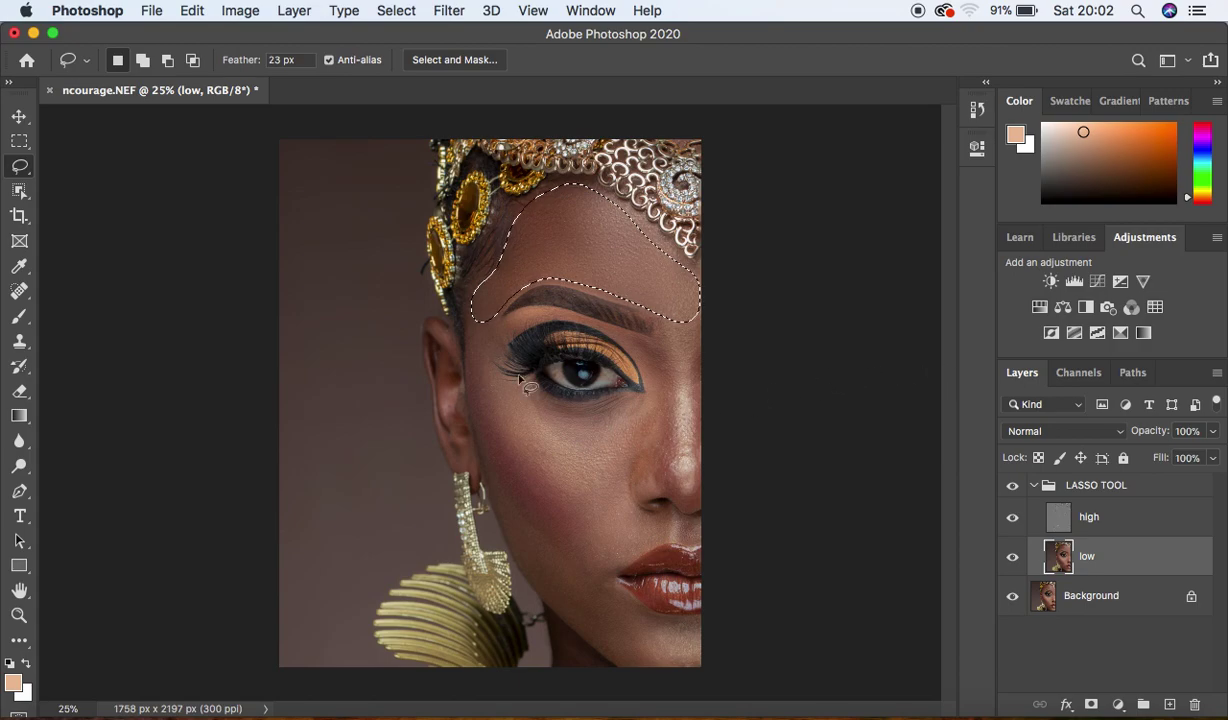
left_click(476, 334)
mouse_move(475, 308)
left_mouse_down()
mouse_move(493, 326)
mouse_move(496, 365)
mouse_move(549, 405)
mouse_move(636, 400)
mouse_move(655, 425)
mouse_move(604, 481)
mouse_move(524, 466)
mouse_move(480, 406)
mouse_move(469, 356)
mouse_move(478, 318)
left_mouse_up()
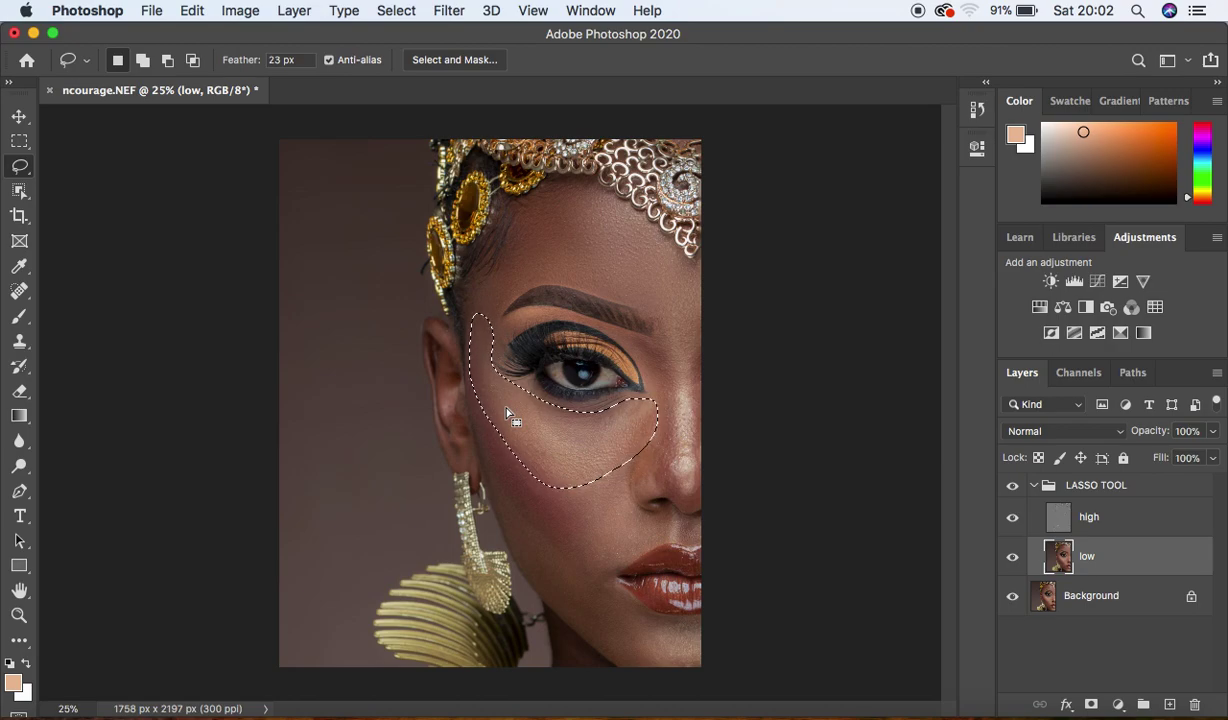
right_click(507, 412)
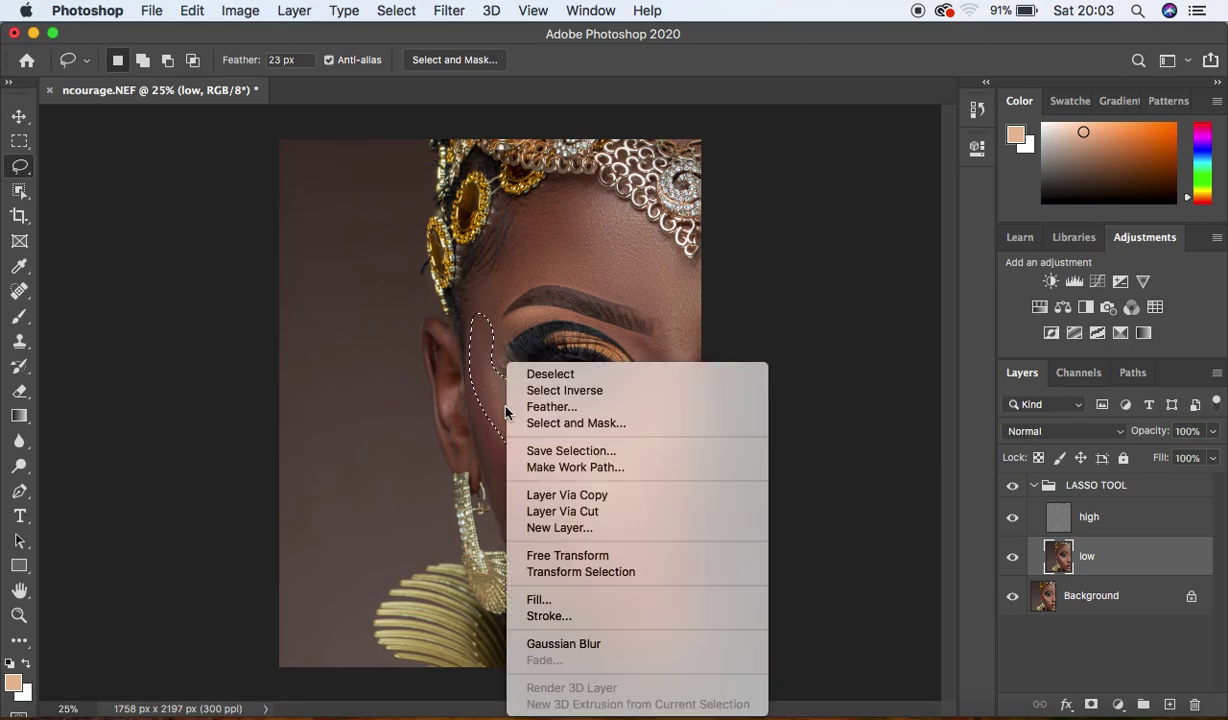
left_click(577, 648)
left_click(563, 524)
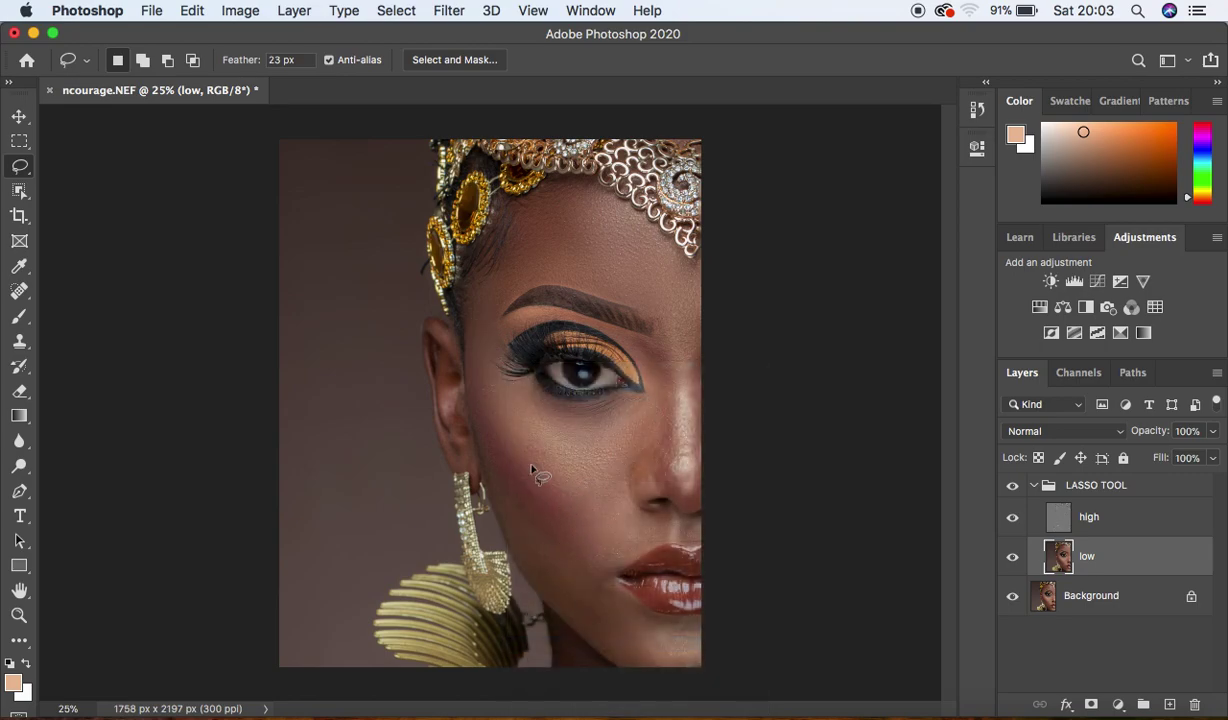
Step: Gaussian-blur lassoed skin on the cheek and from the lip corner down to the chin
mouse_move(483, 405)
left_mouse_down()
mouse_move(537, 471)
mouse_move(628, 479)
mouse_move(632, 540)
mouse_move(613, 568)
mouse_move(568, 596)
mouse_move(525, 572)
mouse_move(480, 482)
mouse_move(484, 442)
left_mouse_up()
right_click(504, 478)
left_click(598, 646)
left_click(655, 450)
mouse_move(597, 569)
left_mouse_down()
mouse_move(551, 576)
mouse_move(592, 635)
mouse_move(649, 677)
mouse_move(699, 672)
mouse_move(716, 636)
mouse_move(707, 626)
mouse_move(650, 616)
mouse_move(597, 585)
left_mouse_up()
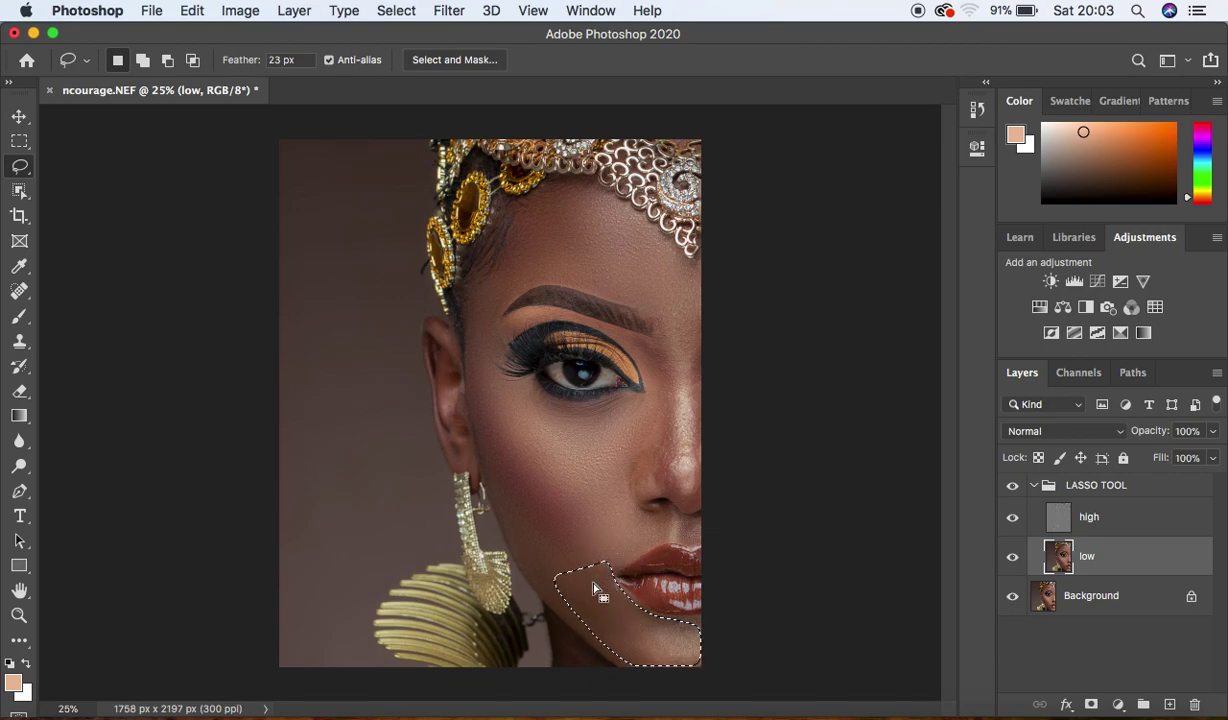
right_click(595, 600)
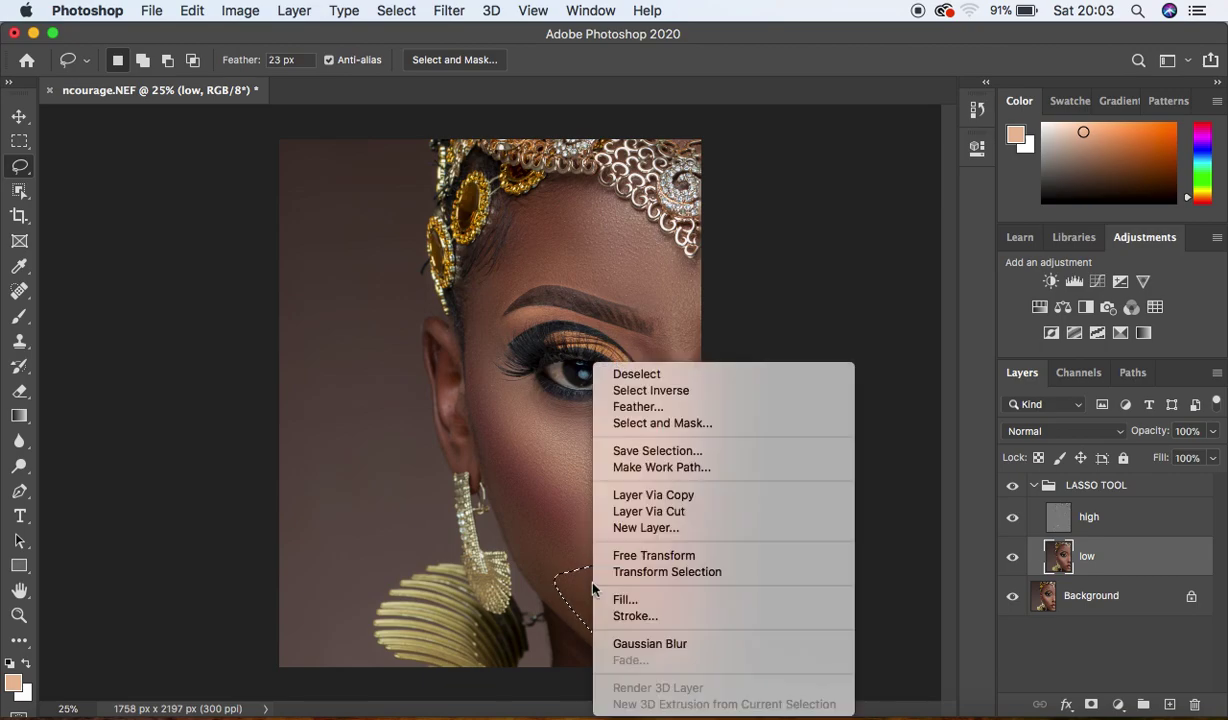
left_click(657, 645)
key("ctrl+d")
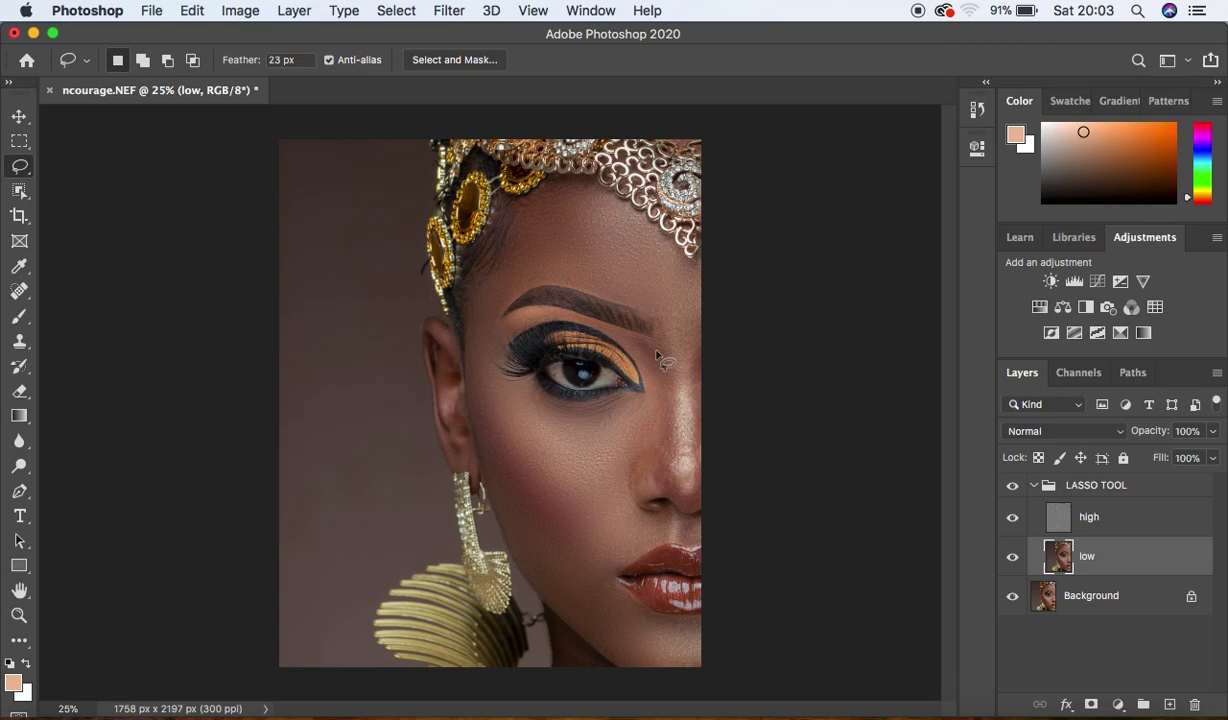
Step: Gaussian-blur lassoed skin beside the eye near the nose and by the eyebrow edge
mouse_move(644, 340)
left_mouse_down()
mouse_move(665, 362)
mouse_move(676, 490)
mouse_move(648, 497)
mouse_move(630, 470)
mouse_move(646, 356)
left_mouse_up()
right_click(651, 386)
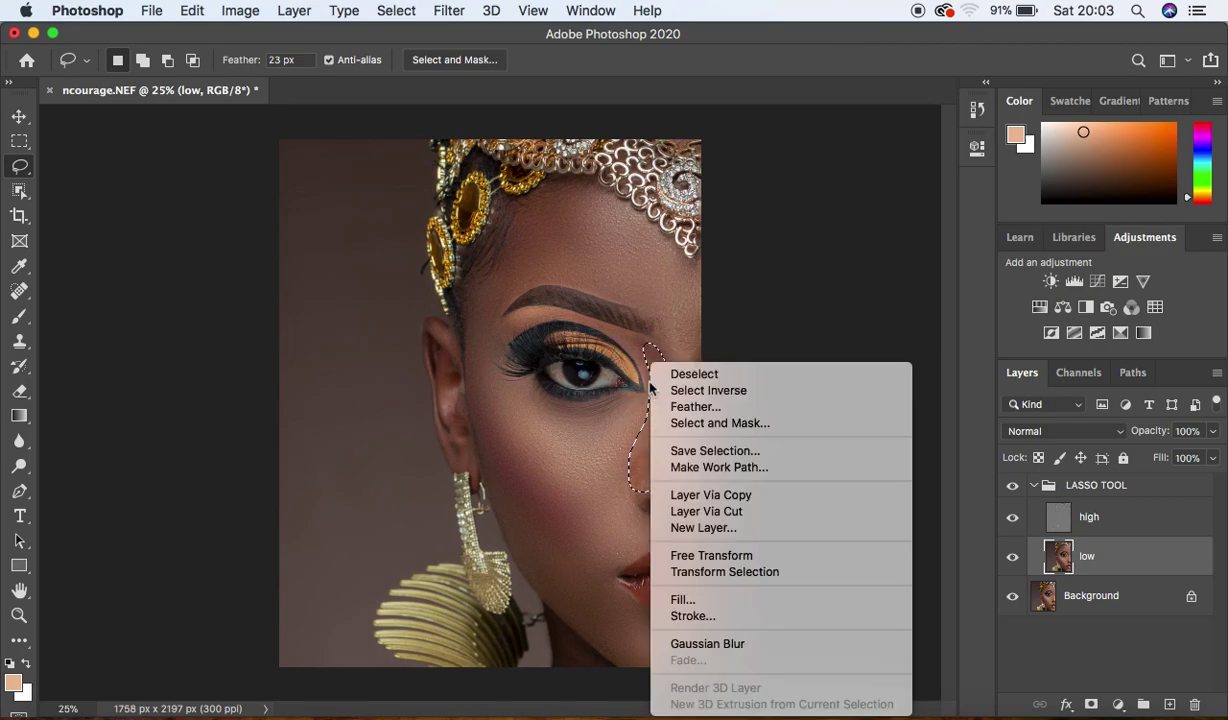
left_click(713, 644)
key("ctrl+d")
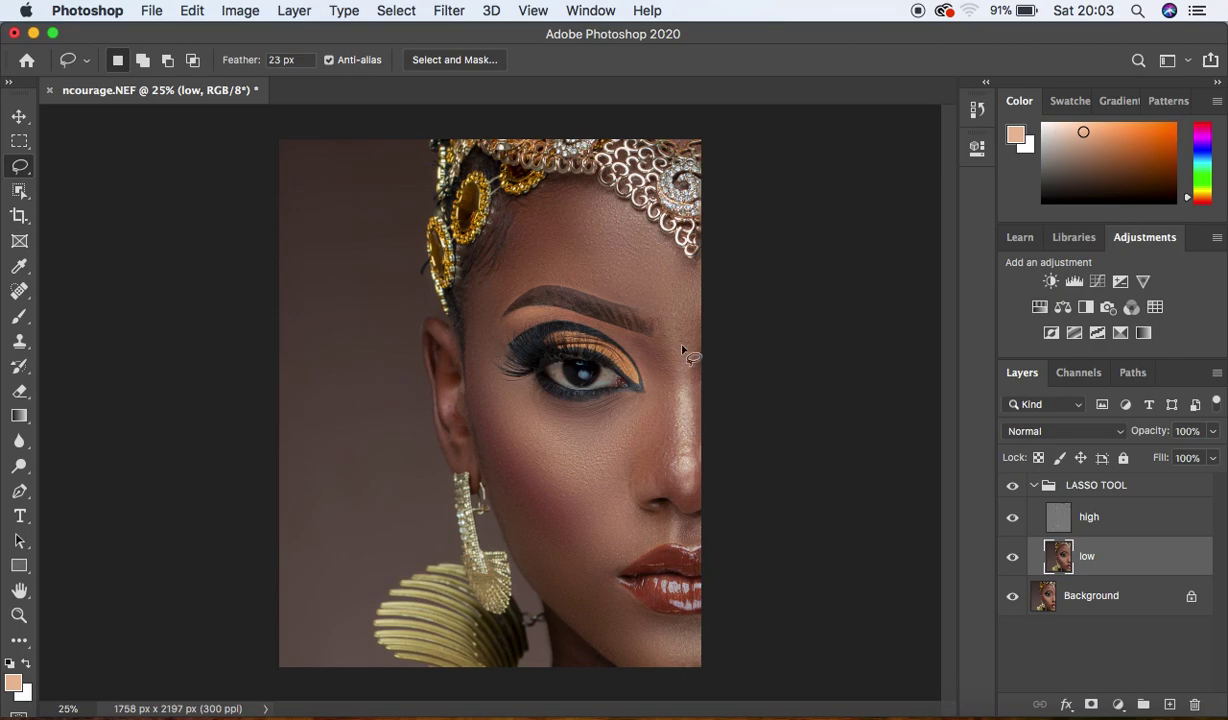
mouse_move(669, 325)
left_mouse_down()
mouse_move(695, 392)
mouse_move(697, 455)
mouse_move(713, 358)
mouse_move(702, 307)
mouse_move(672, 302)
left_mouse_up()
right_click(689, 339)
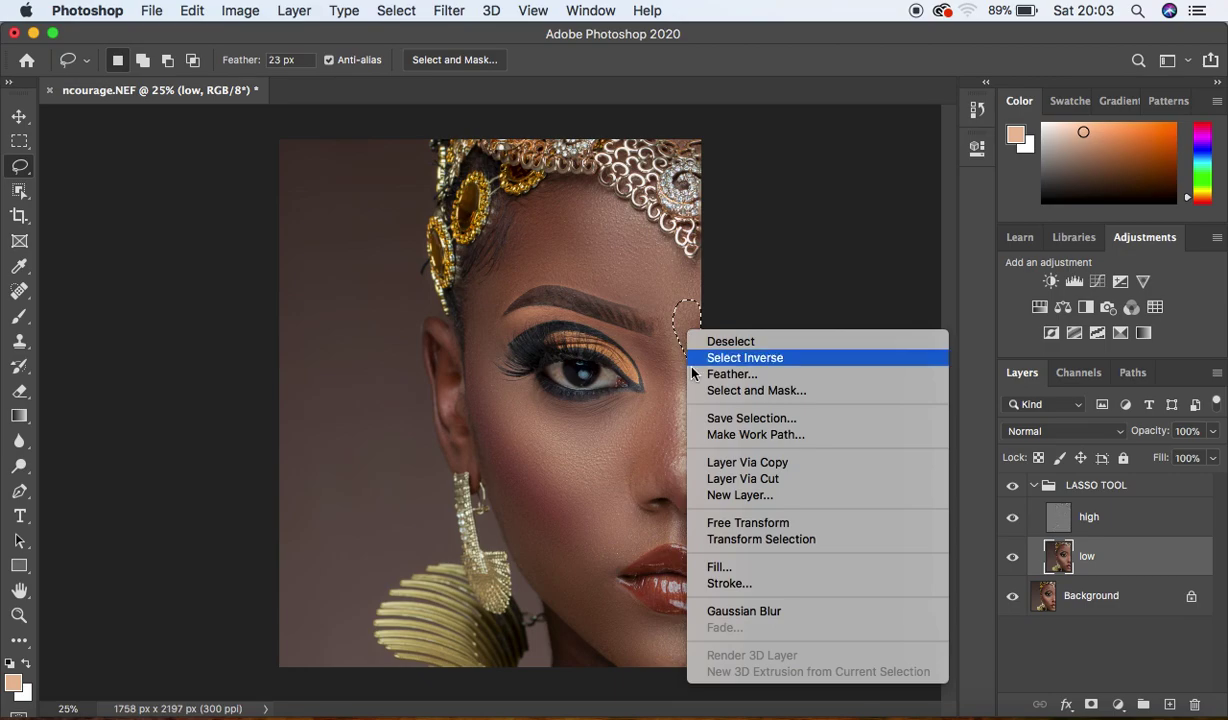
left_click(760, 617)
Step: Gaussian-blur lassoed skin above the upper lip and a small chin patch
mouse_move(667, 527)
left_mouse_down()
mouse_move(608, 579)
mouse_move(608, 543)
mouse_move(645, 512)
left_mouse_up()
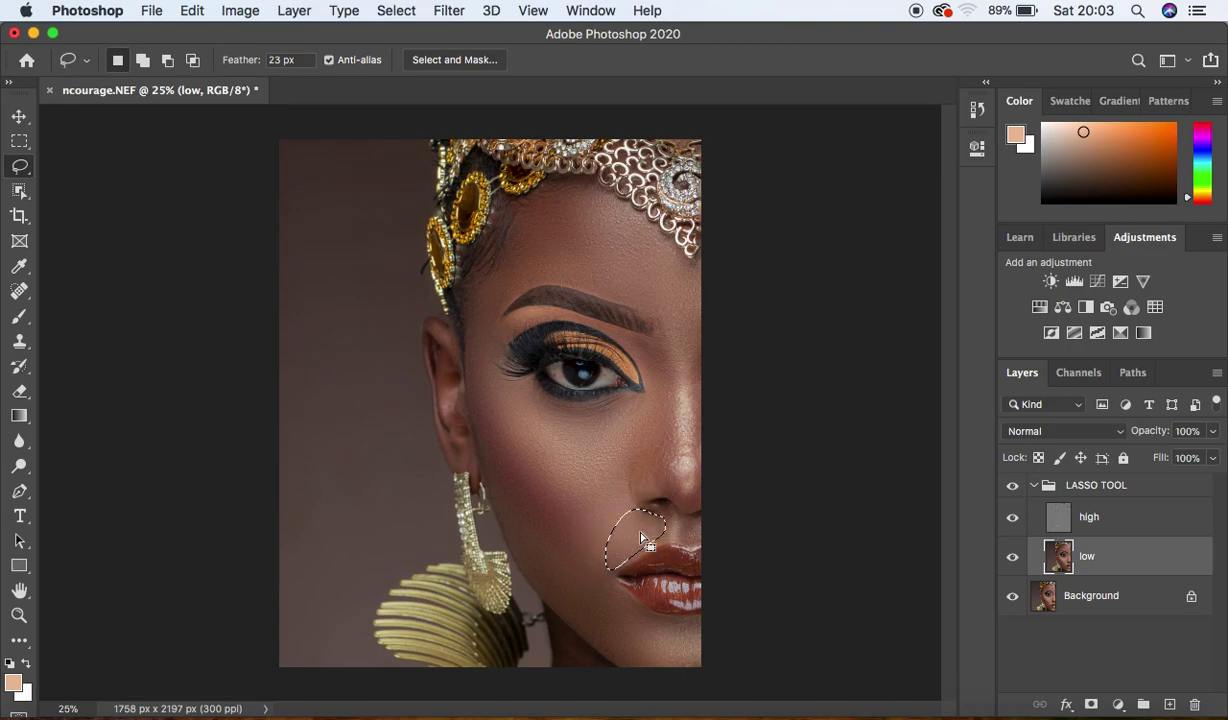
right_click(640, 525)
left_click(675, 644)
mouse_move(591, 648)
left_mouse_down()
mouse_move(585, 630)
mouse_move(600, 640)
left_mouse_up()
right_click(603, 639)
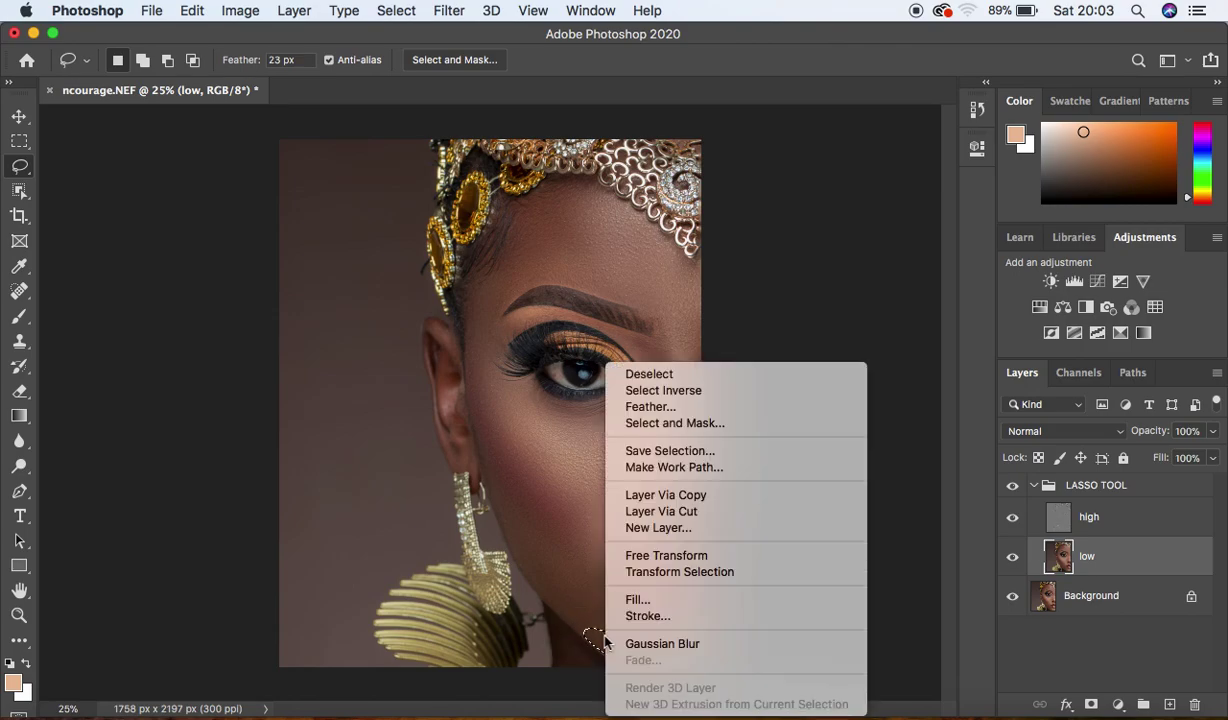
left_click(665, 643)
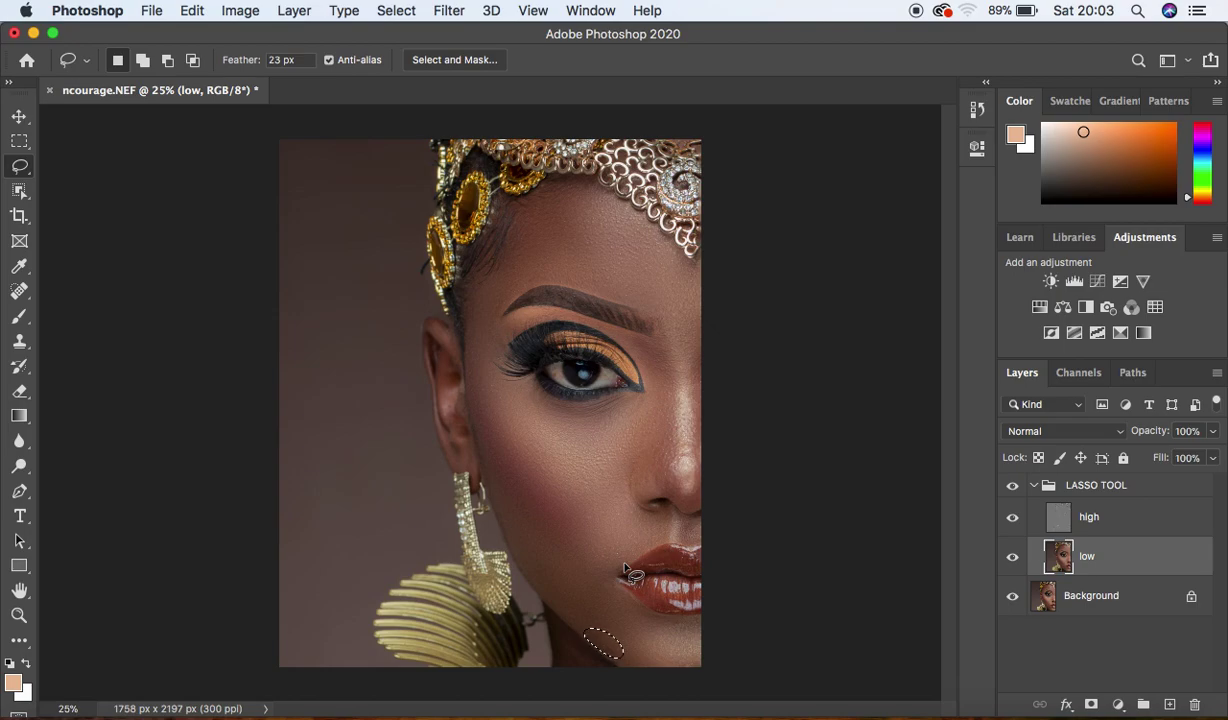
key("shift")
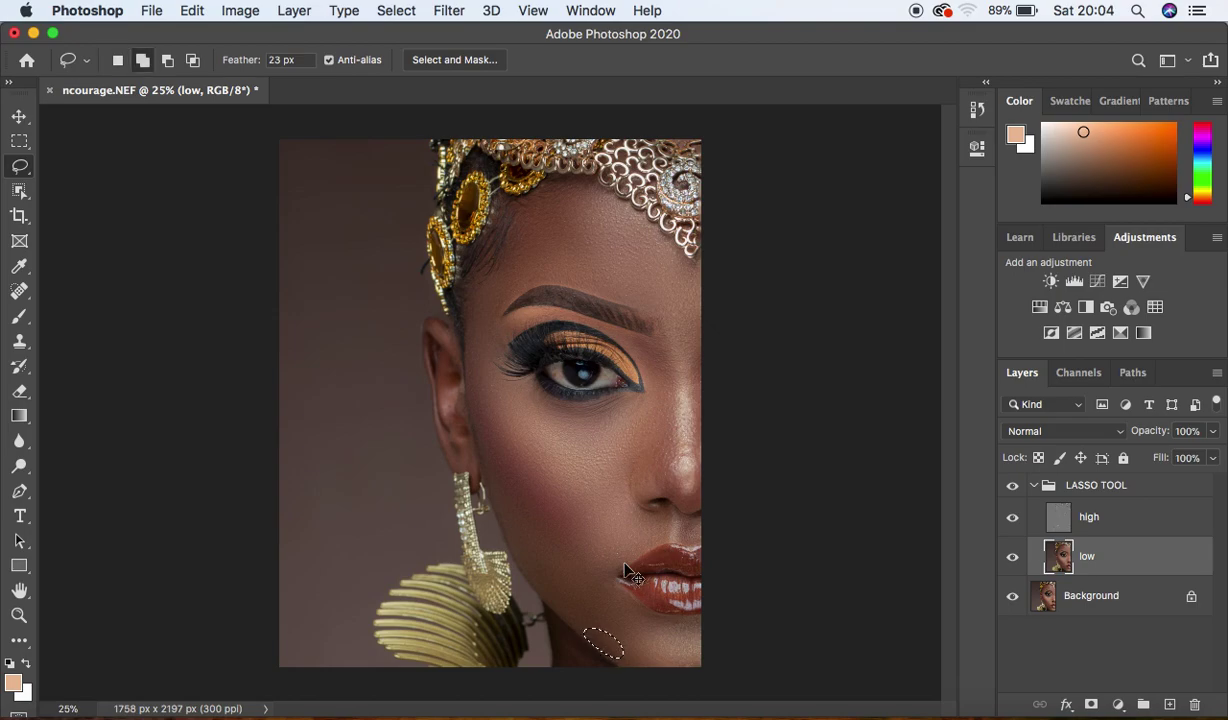
key("super+shift+f")
Step: Fade the chin blur to 81% opacity and clear the selection
left_click_drag(646, 258, 671, 263)
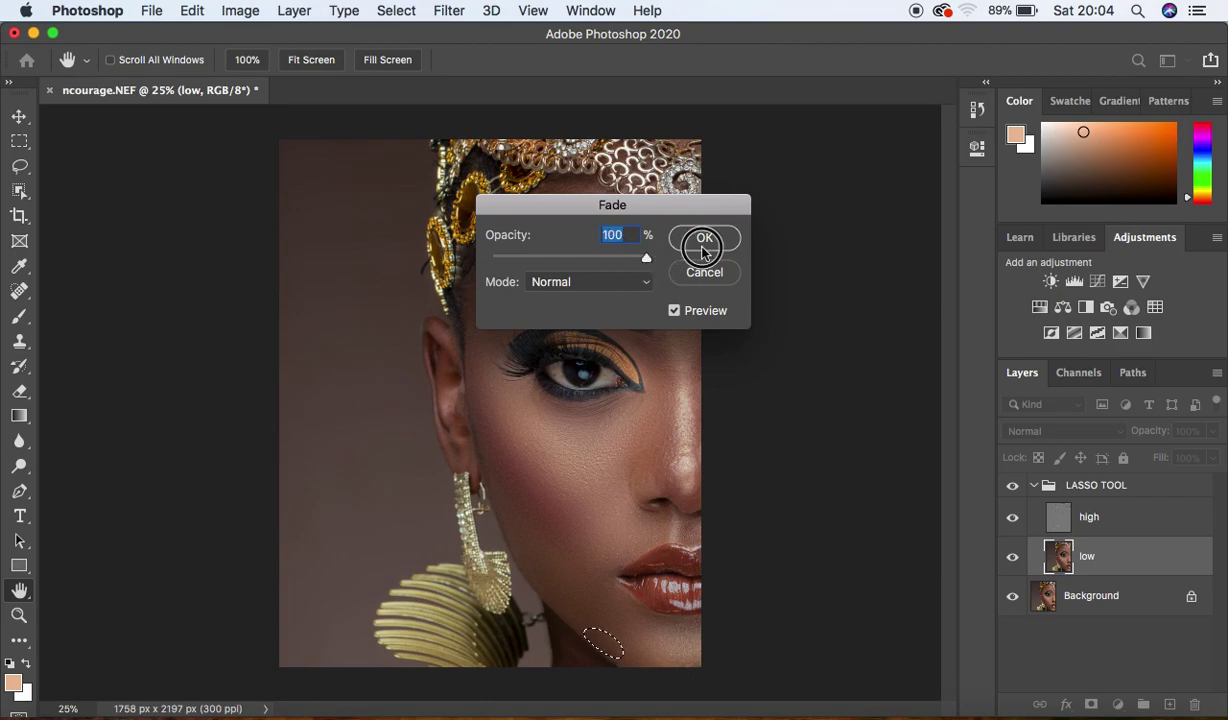
left_click(704, 240)
key("super+d")
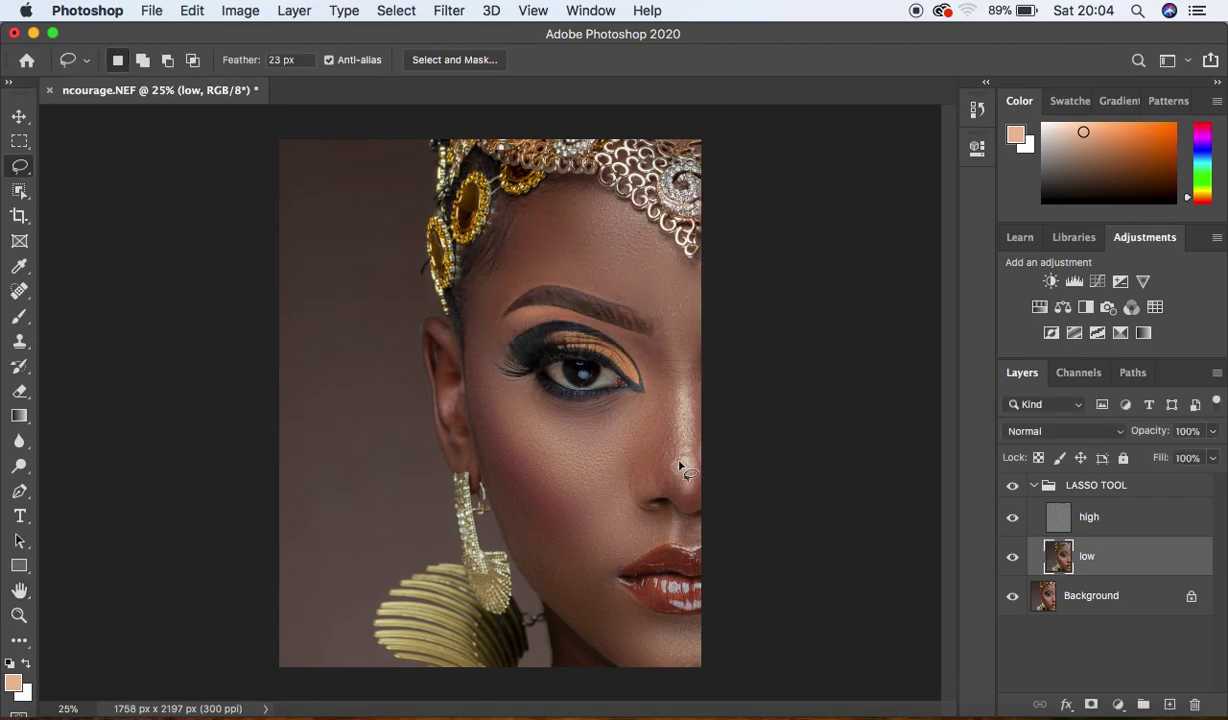
Step: Reapply Gaussian Blur to a lassoed nose area and a small patch at the chin's edge
mouse_move(672, 497)
left_mouse_down()
mouse_move(639, 480)
mouse_move(650, 439)
mouse_move(660, 468)
left_mouse_up()
right_click(628, 441)
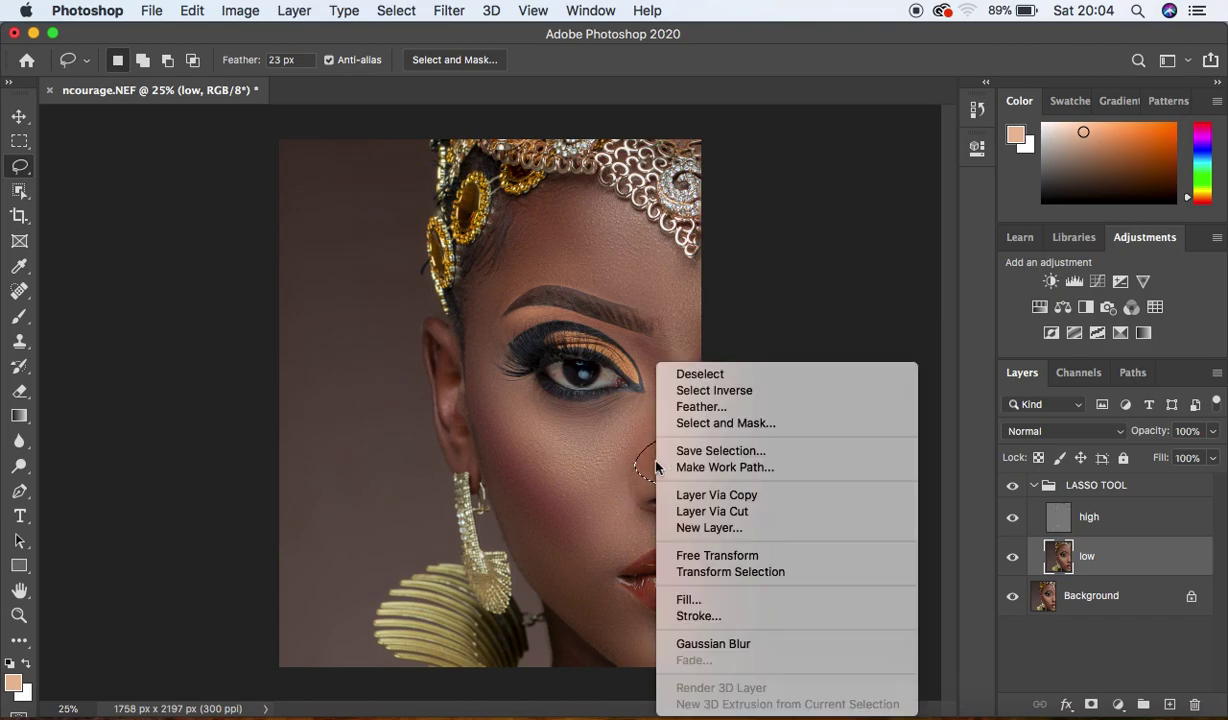
left_click(738, 645)
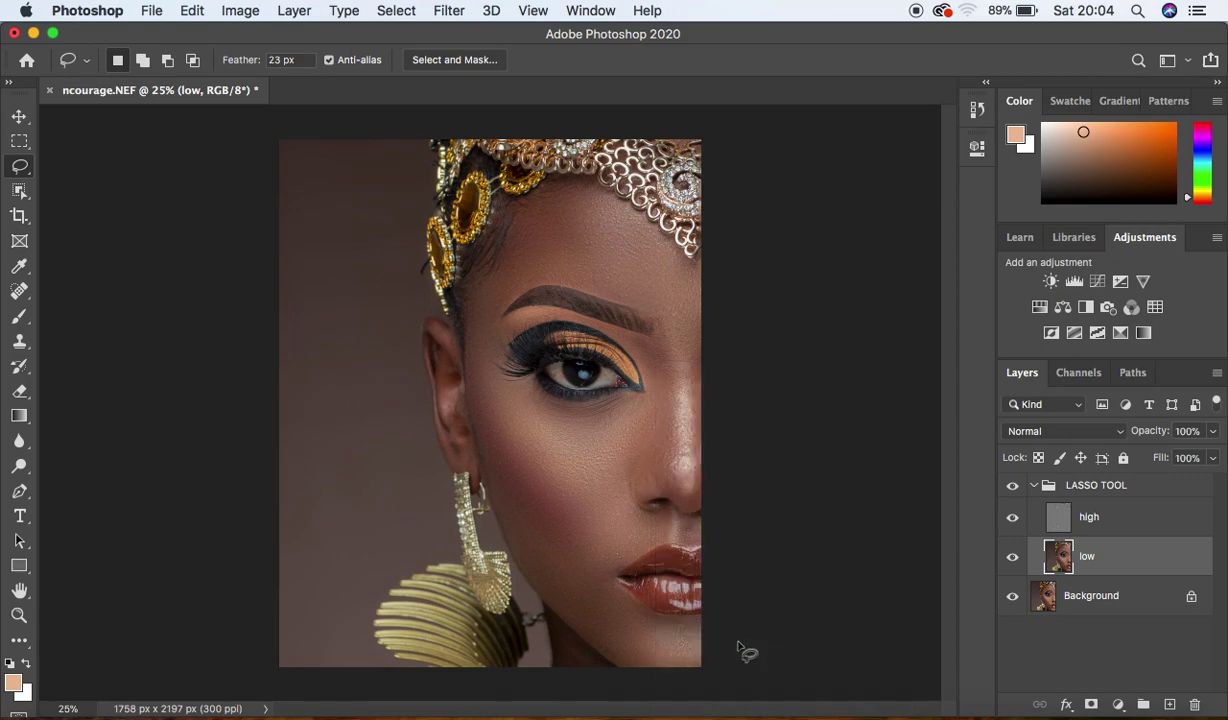
left_click_drag(562, 662, 567, 661)
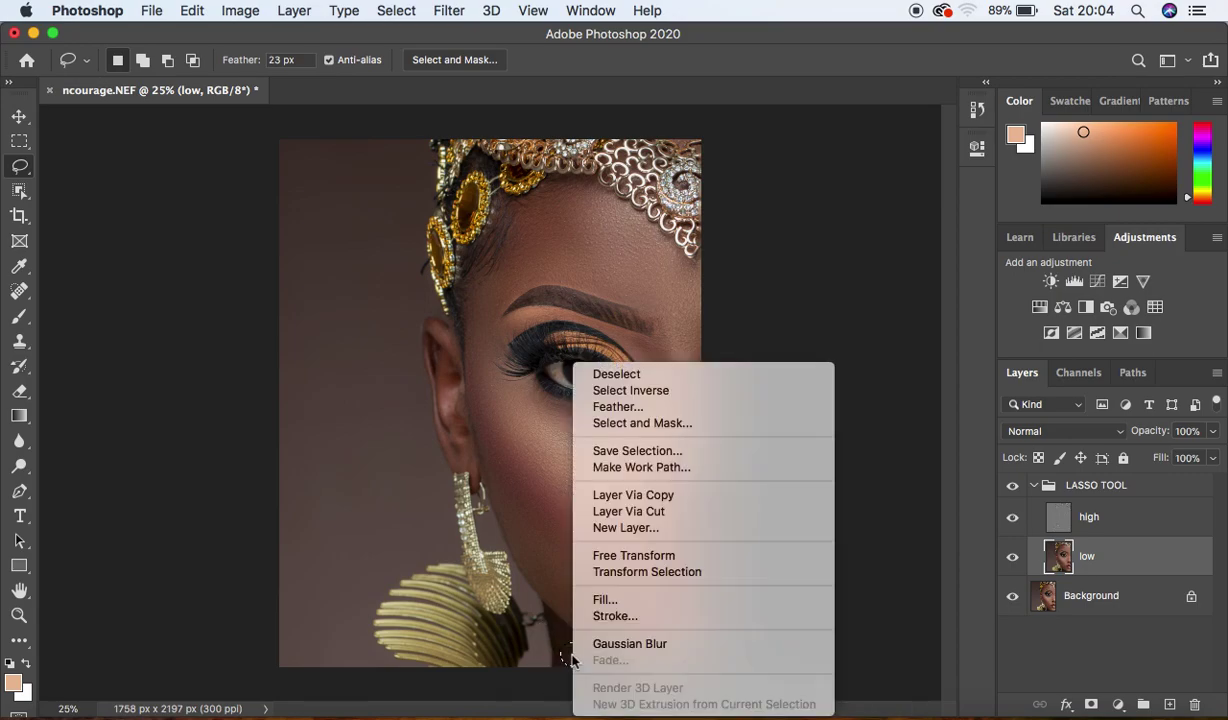
left_click(628, 645)
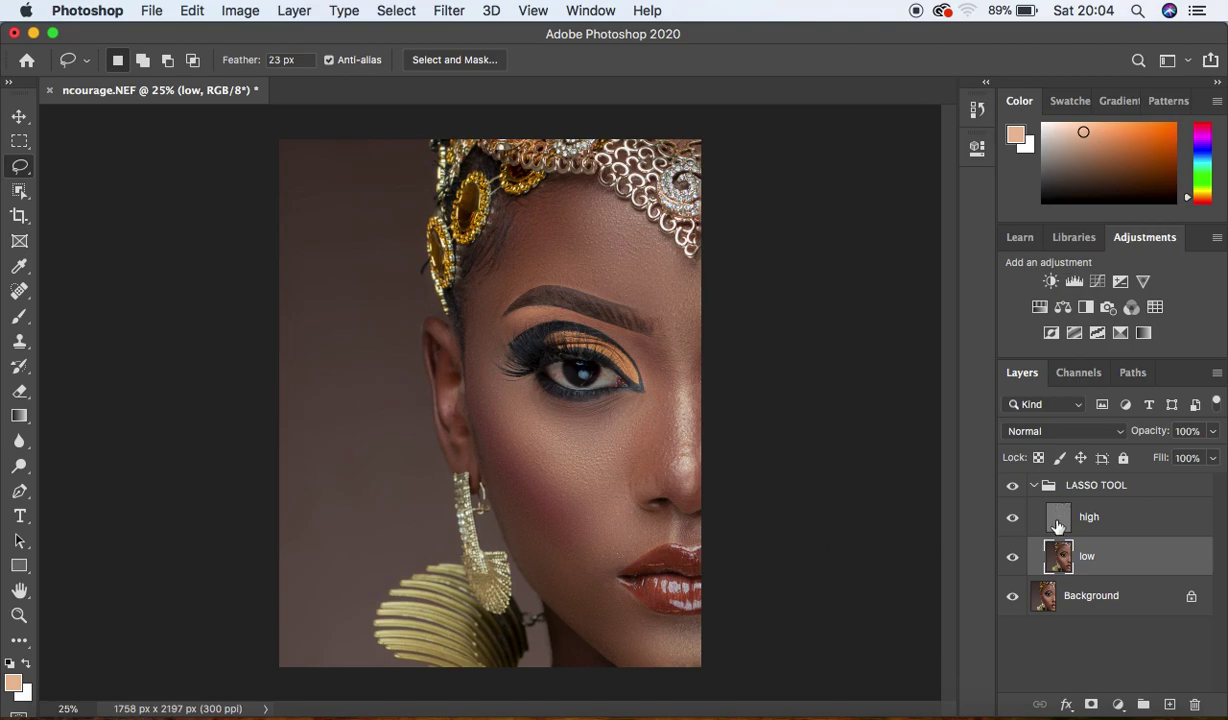
Step: Collapse the LASSO TOOL group, compare it on and off, leave it hidden, and select Background
left_click(1033, 485)
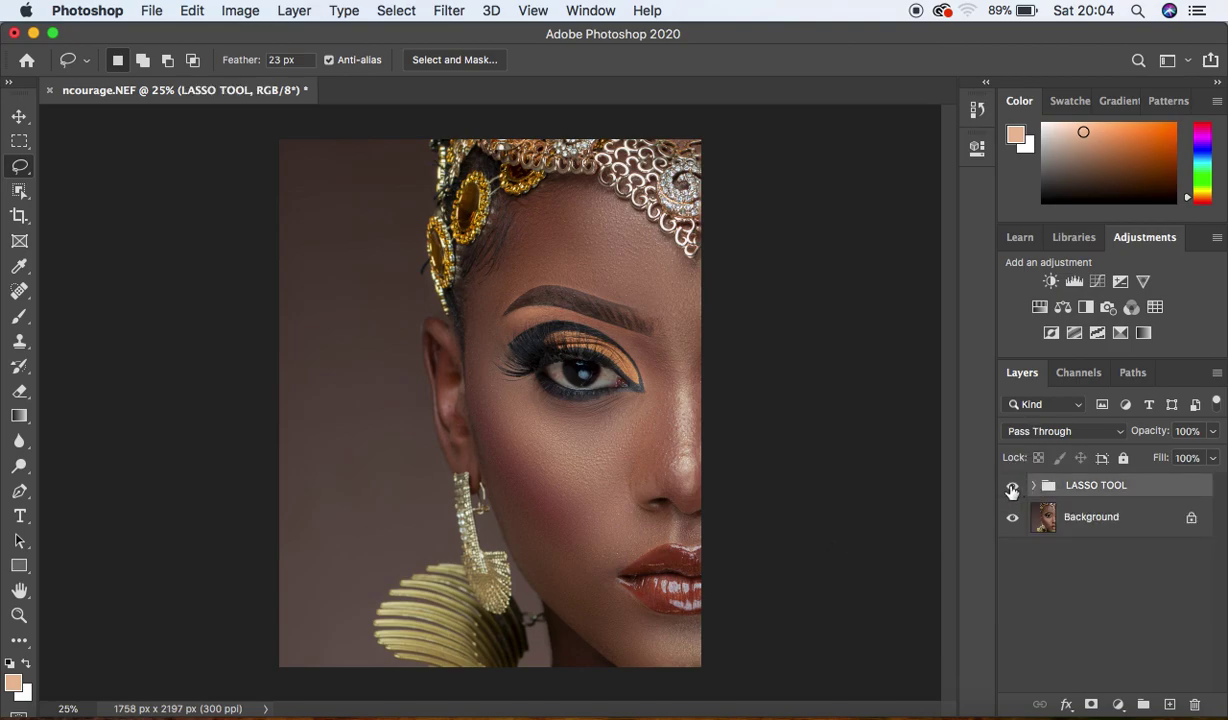
left_click(1012, 488)
left_click(1012, 488)
left_click(1012, 488)
left_click(1012, 488)
left_click(1012, 488)
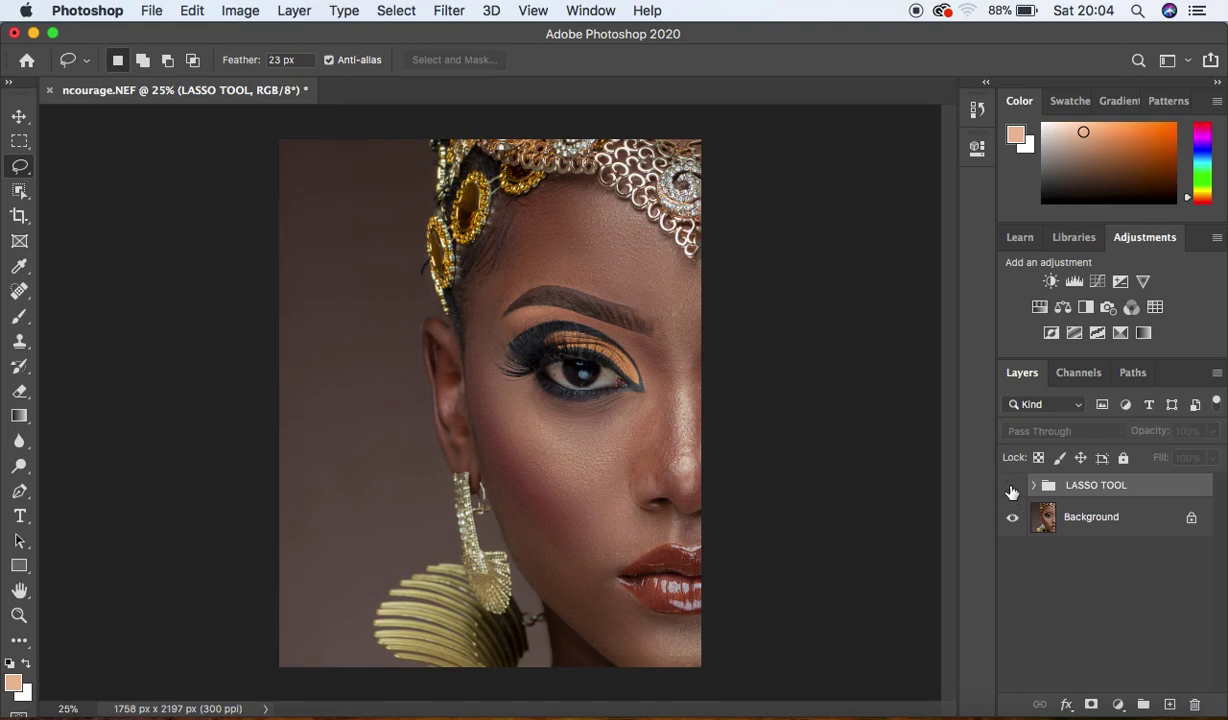
left_click(1121, 525)
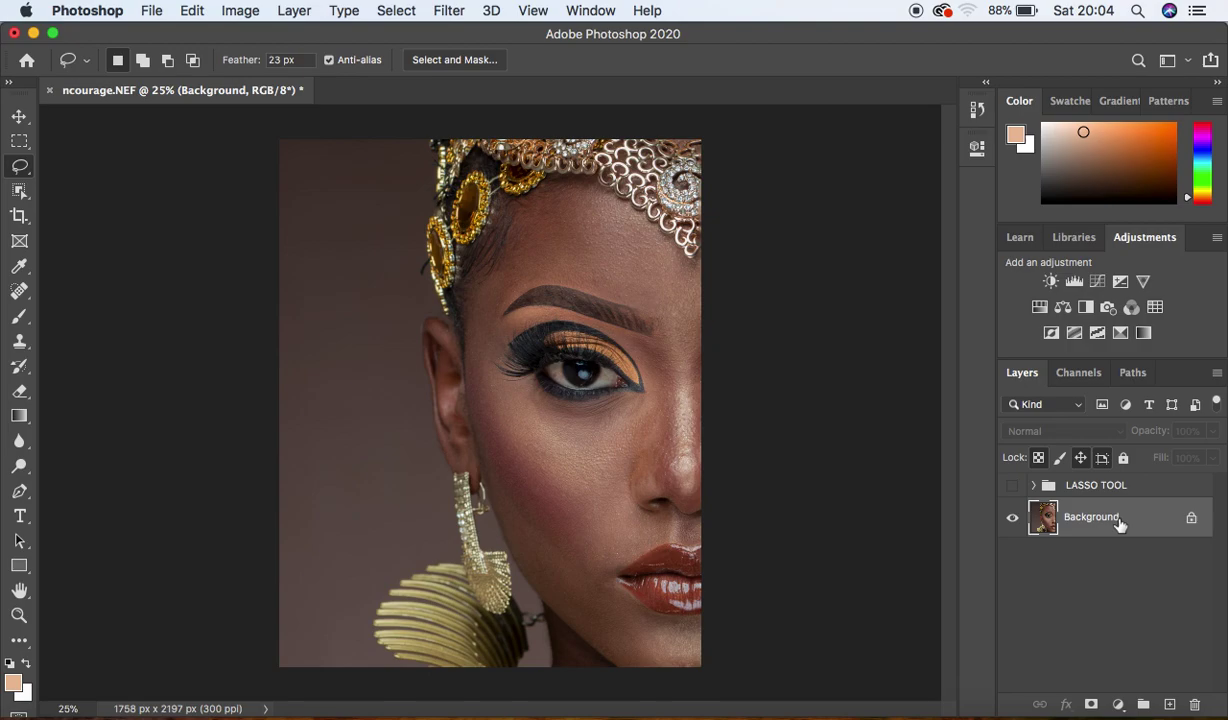
Step: Duplicate Background with Cmd+J and rename the two copies low and high
key("super+j")
key("super+j")
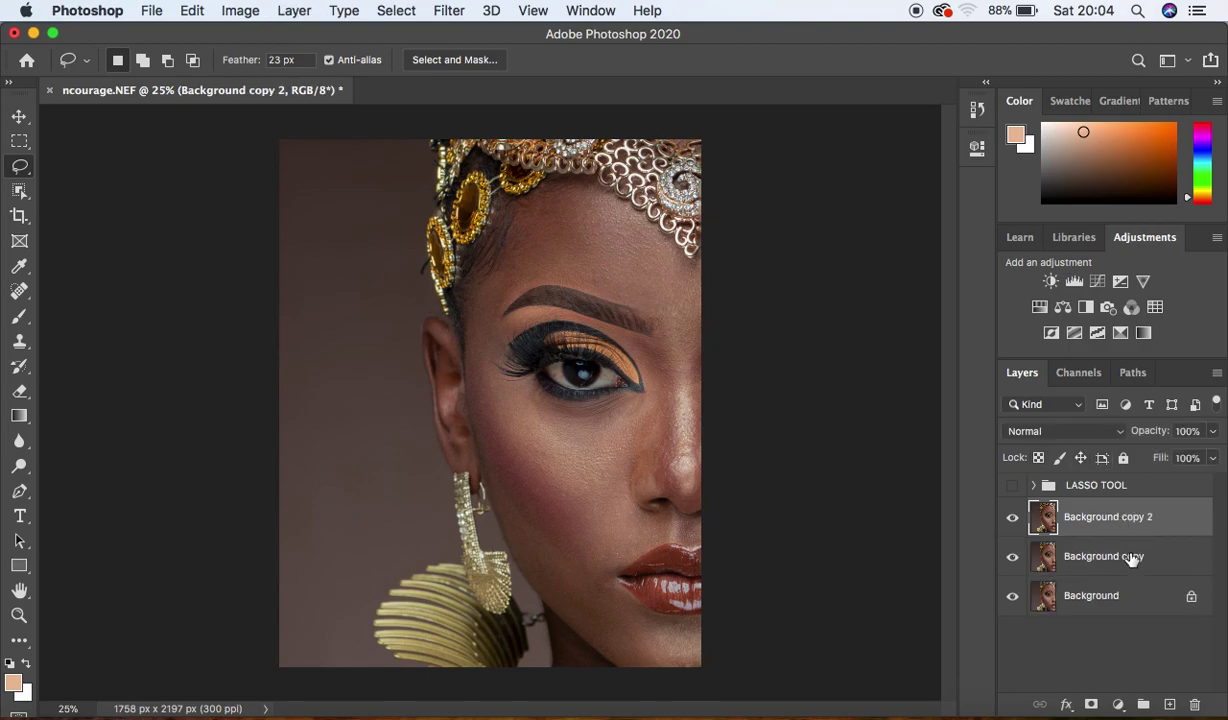
double_click(1116, 556)
type("h")
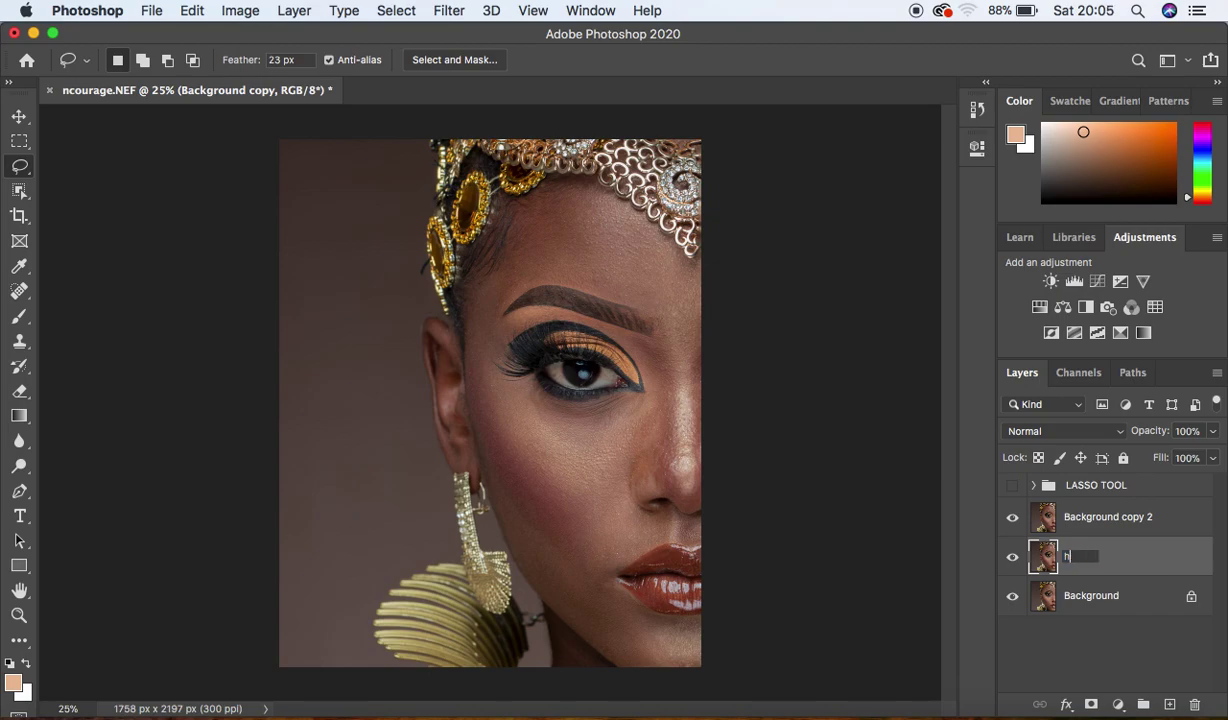
type("low")
key("BackSpace")
key("Return")
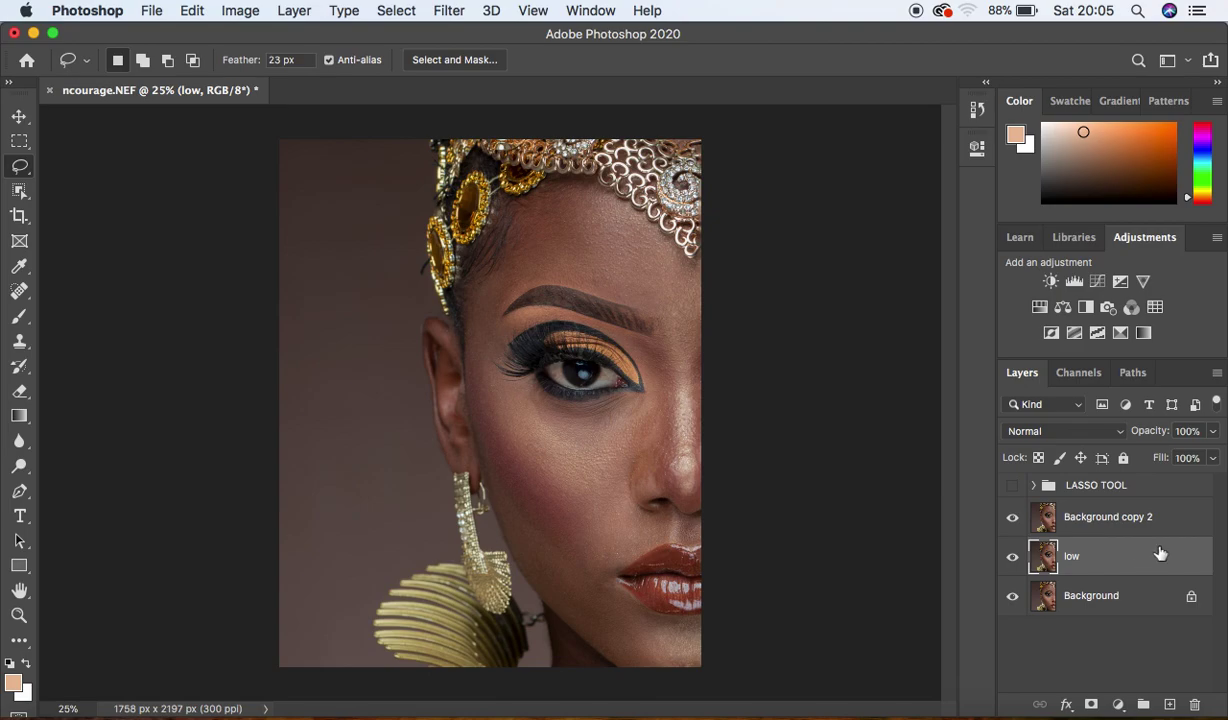
double_click(1092, 515)
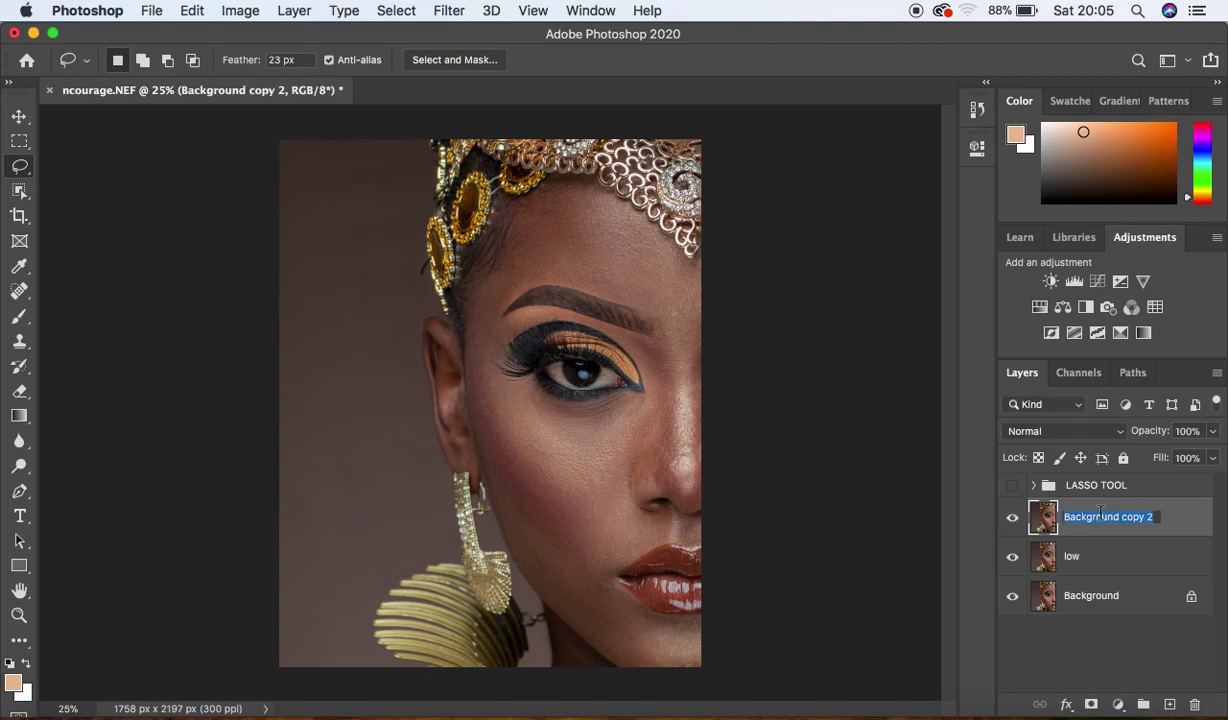
type("high")
key("Return")
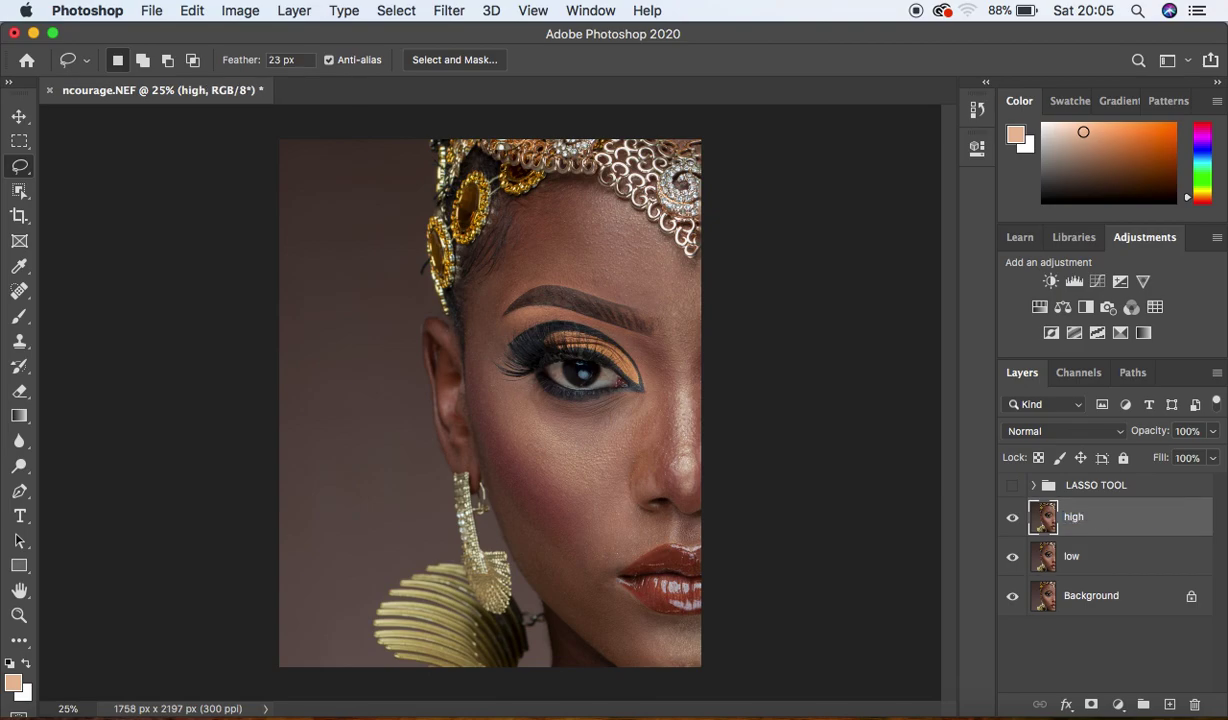
Step: Hide high and give the new low layer a 9-pixel Gaussian Blur
left_click(1012, 517)
left_click(1091, 557)
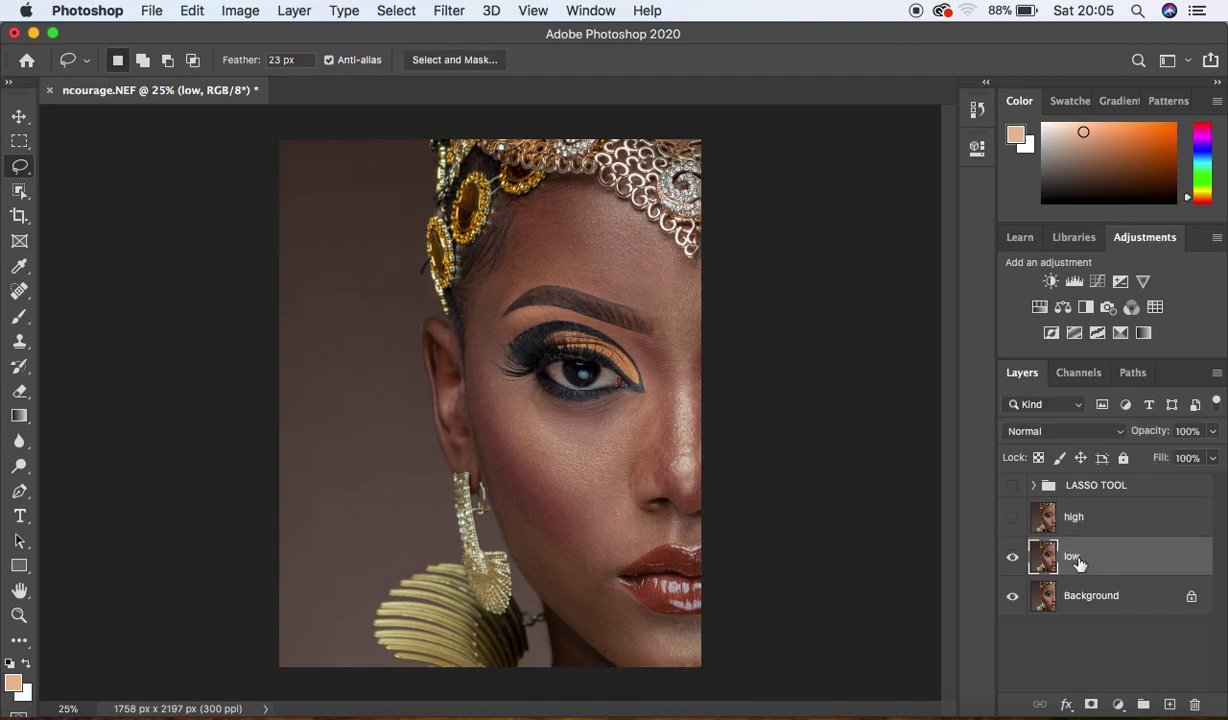
left_click(449, 14)
mouse_move(544, 239)
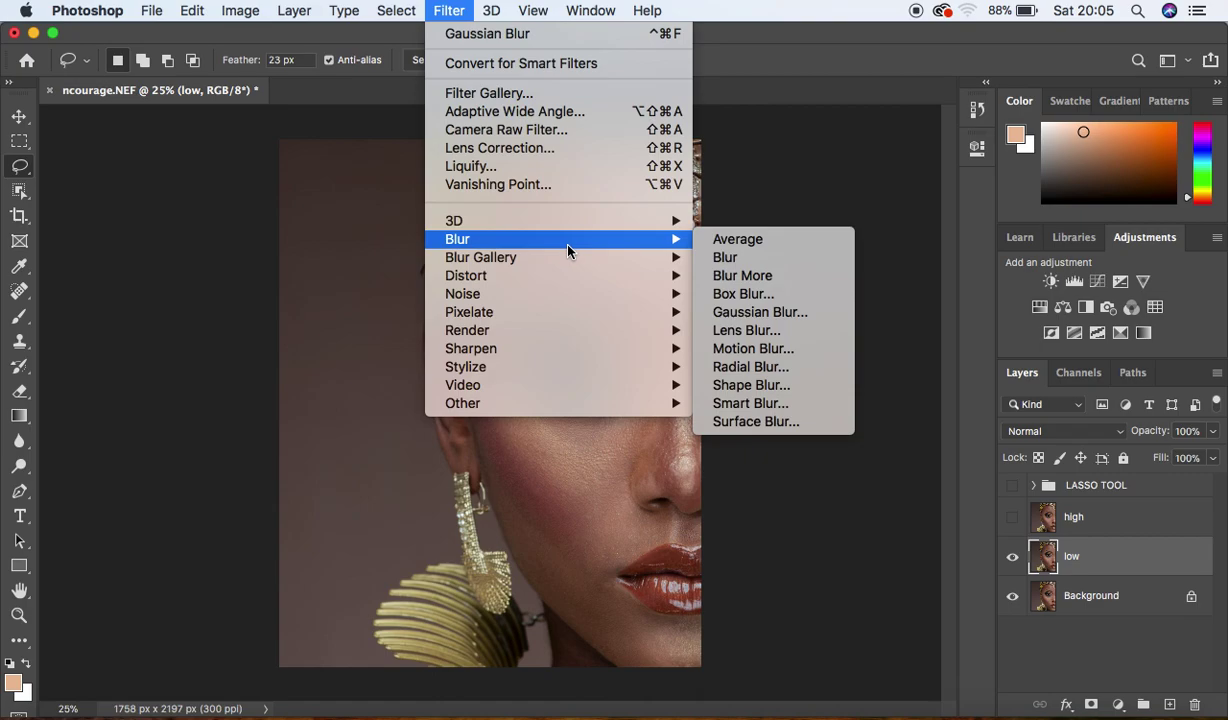
left_click(757, 312)
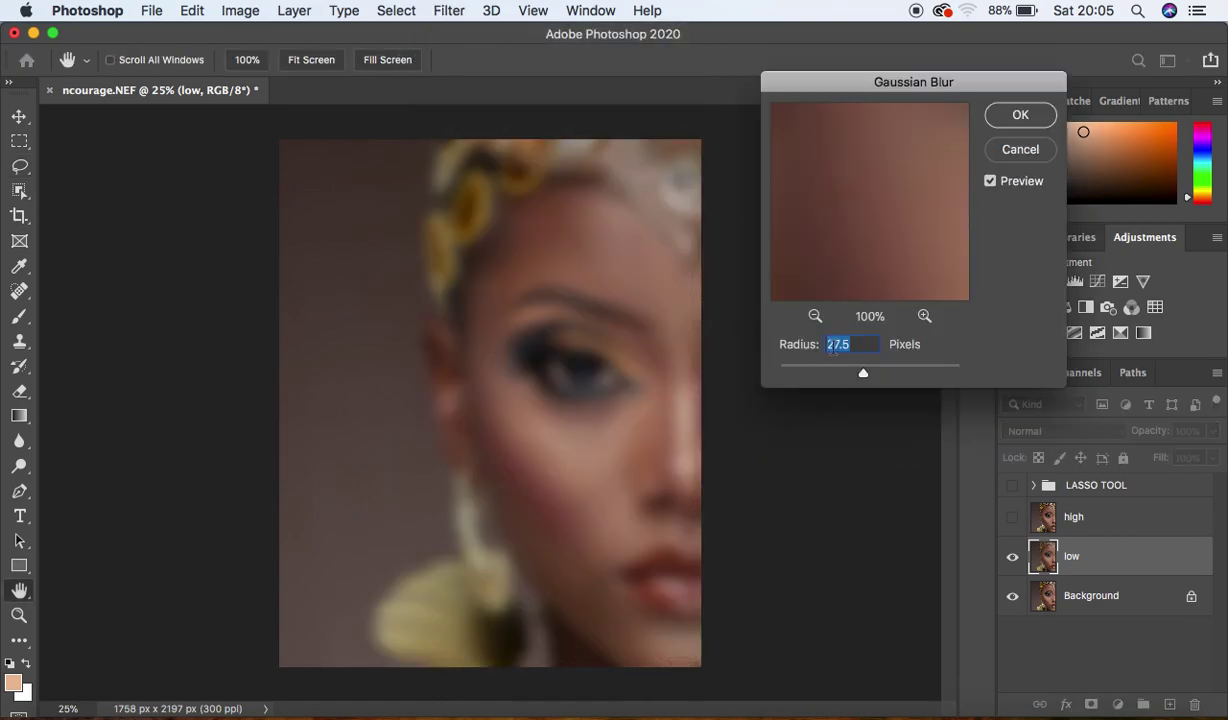
mouse_move(853, 373)
left_mouse_down()
mouse_move(825, 372)
mouse_move(836, 377)
left_mouse_up()
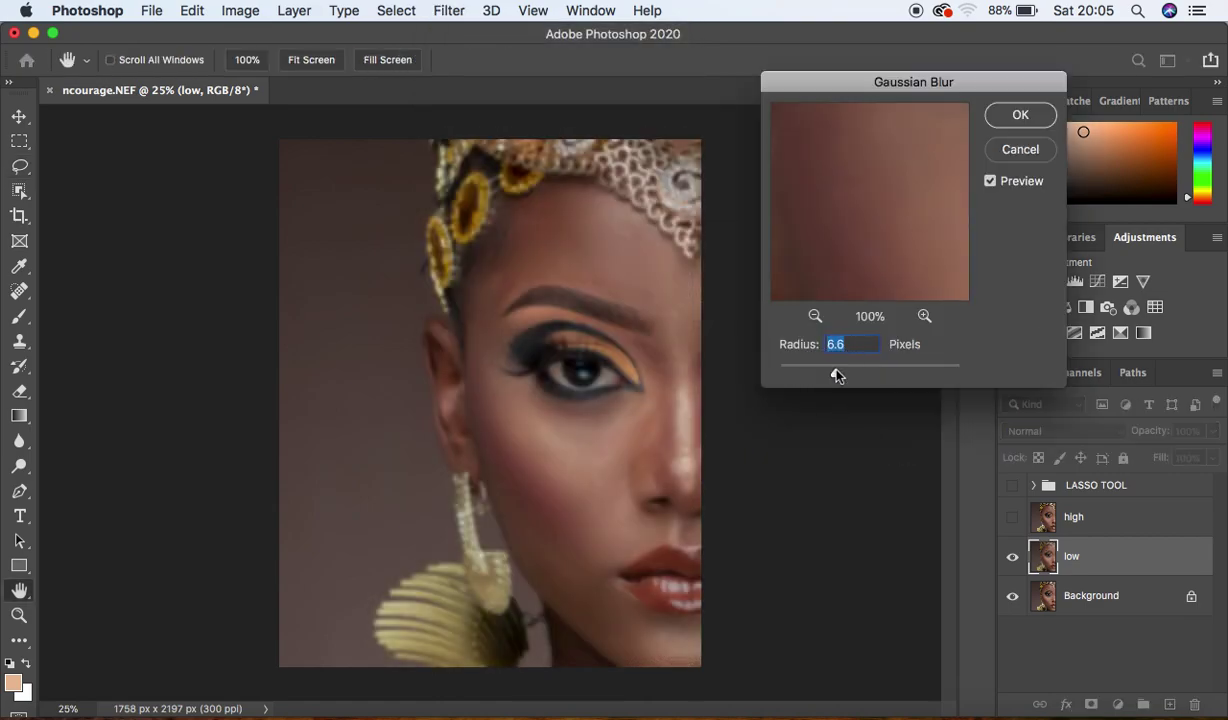
type("9")
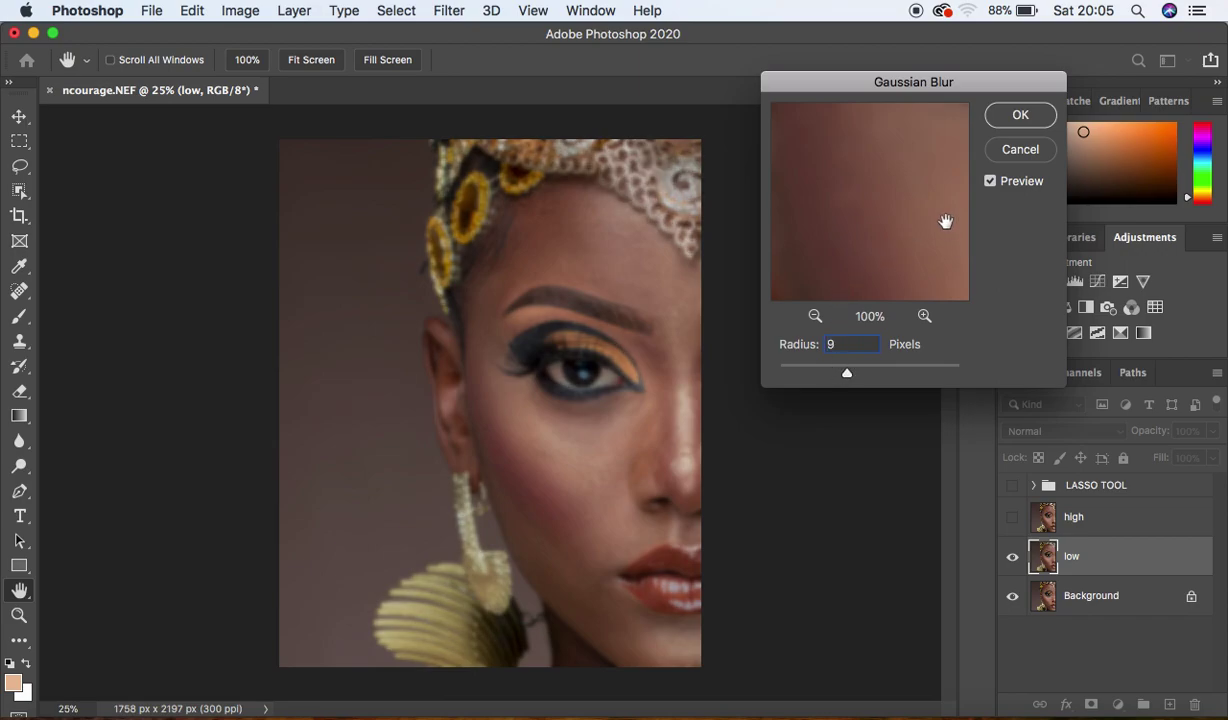
left_click(1012, 118)
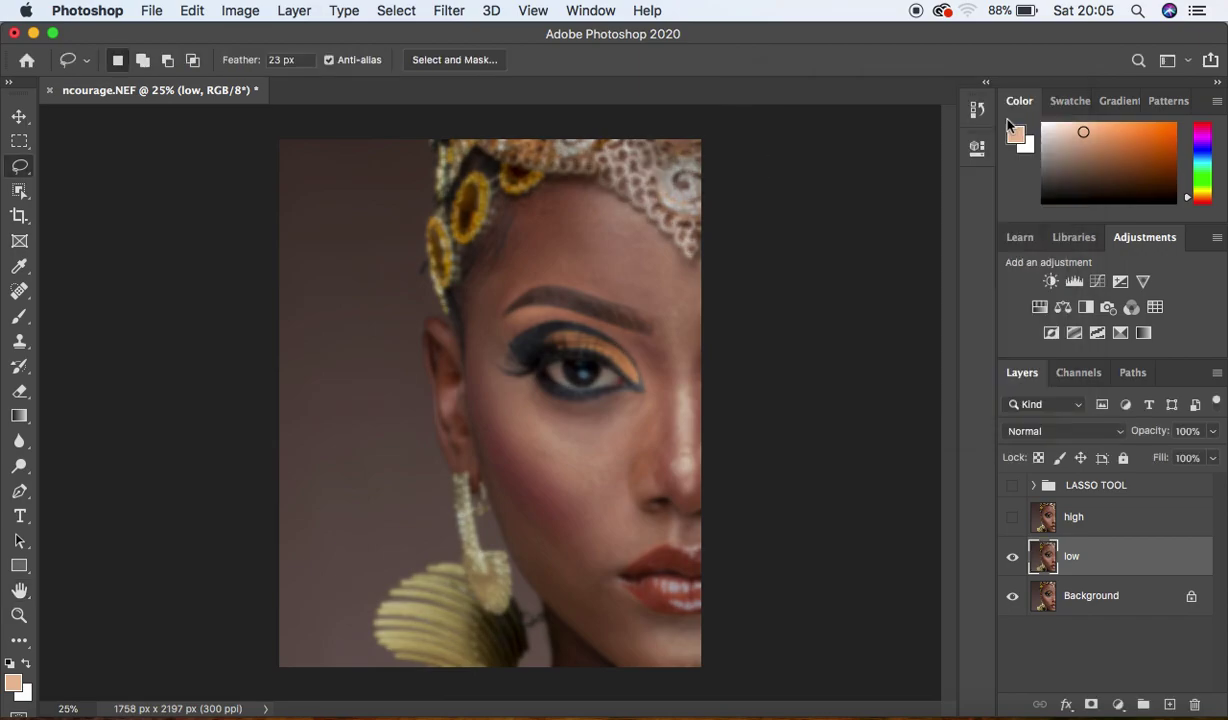
left_click(1121, 524)
Step: Show high and Apply Image subtracting low at Scale 2, Offset 128
left_click(1012, 518)
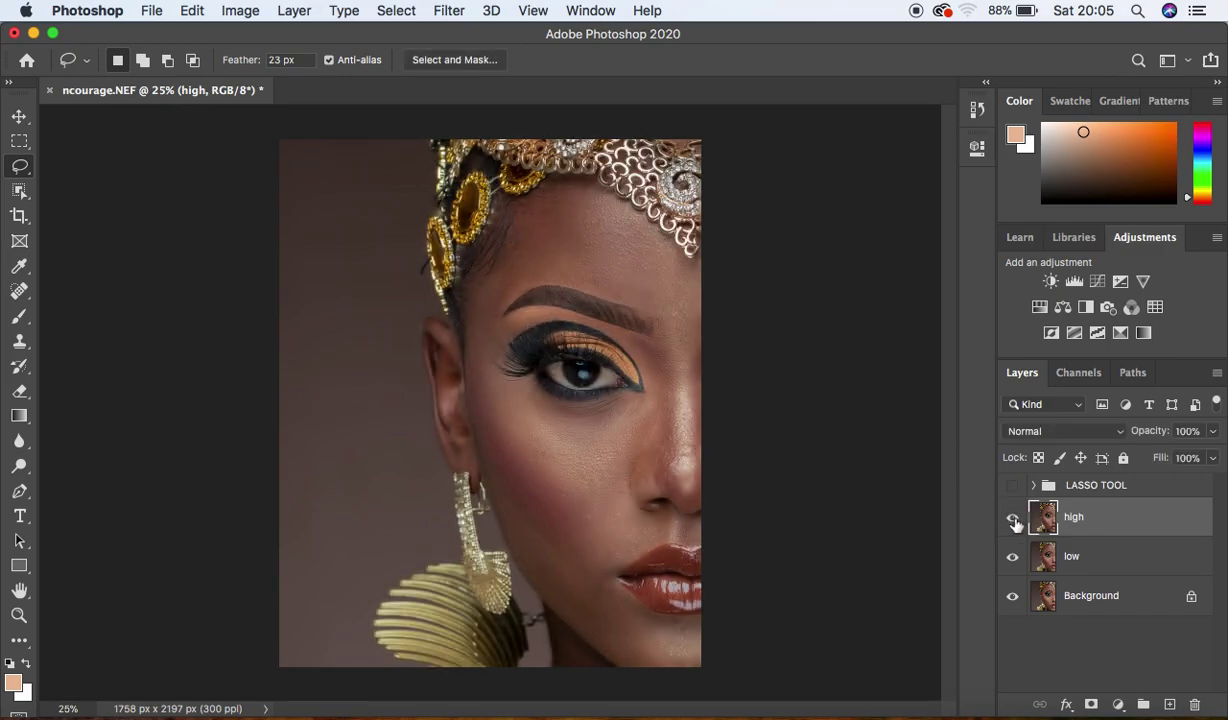
left_click(231, 12)
left_click(295, 305)
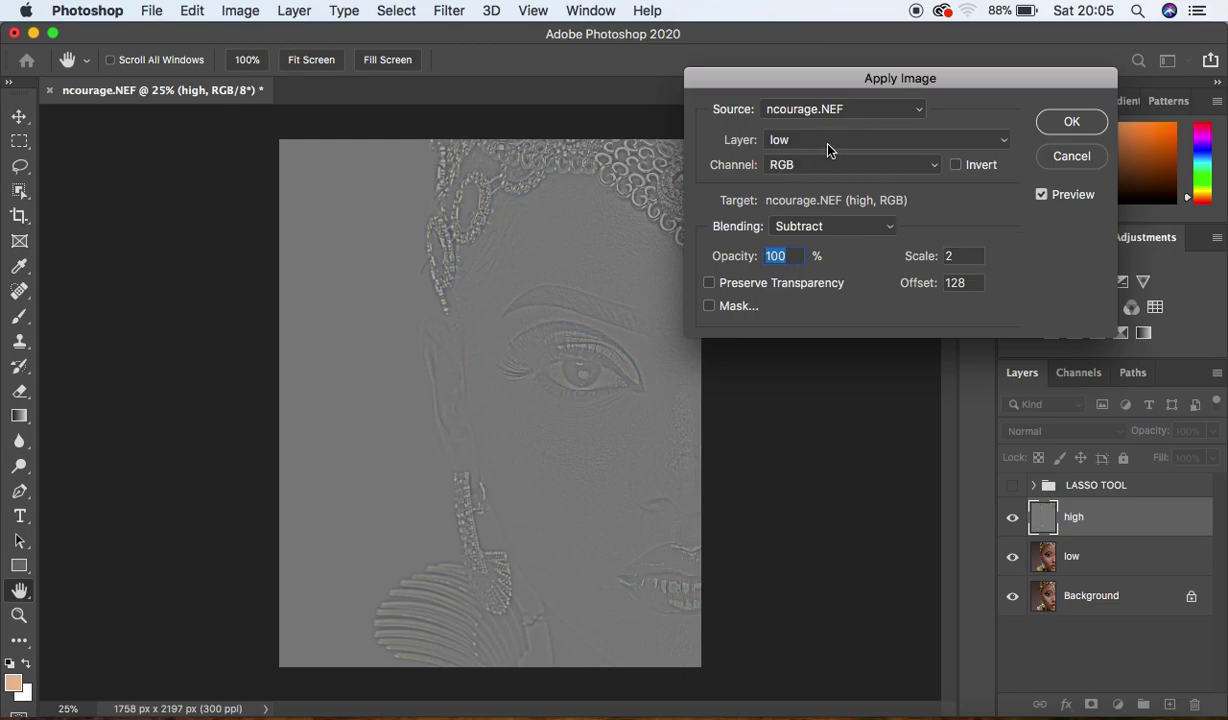
left_click(1071, 121)
Step: Set the high layer's blend mode to Linear Light
left_click(1040, 436)
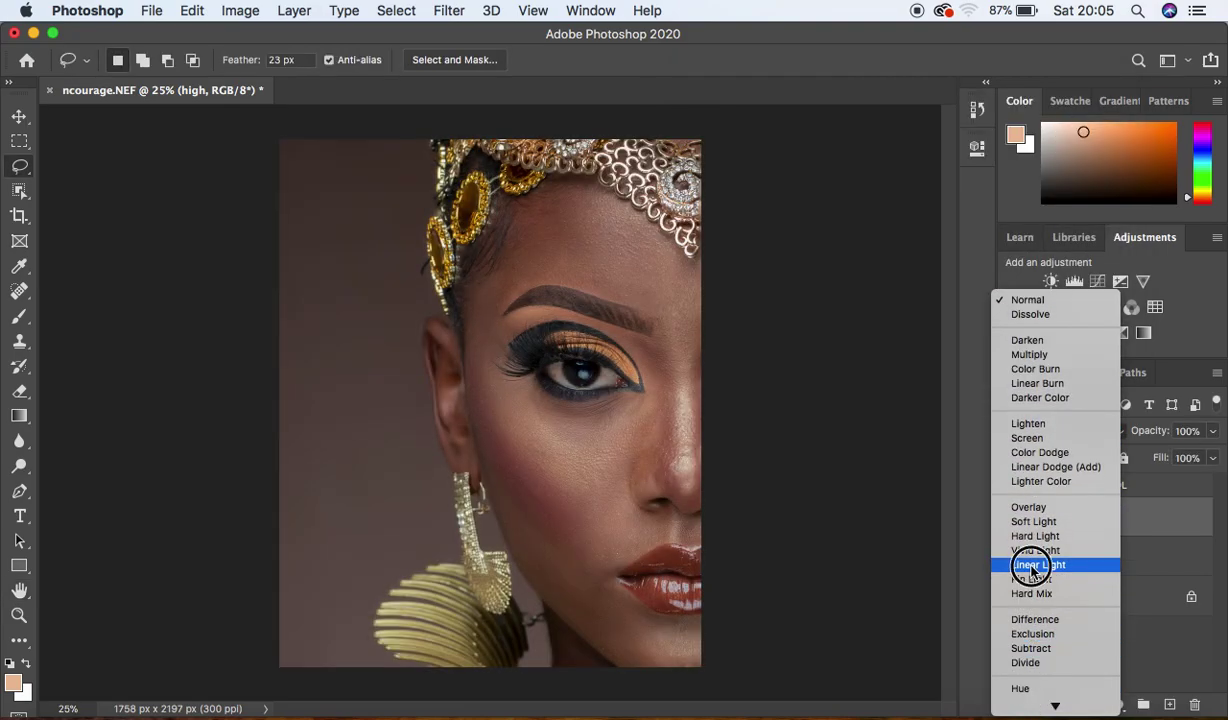
left_click(1030, 565)
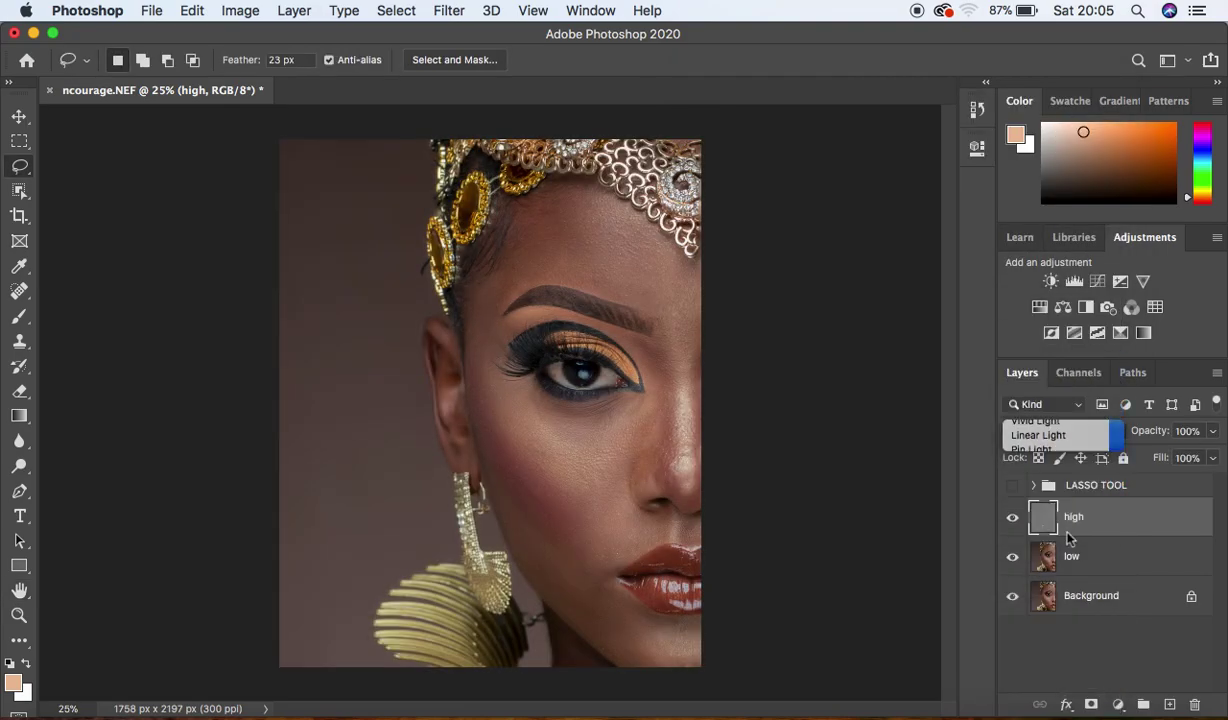
left_click(1122, 561, "shift")
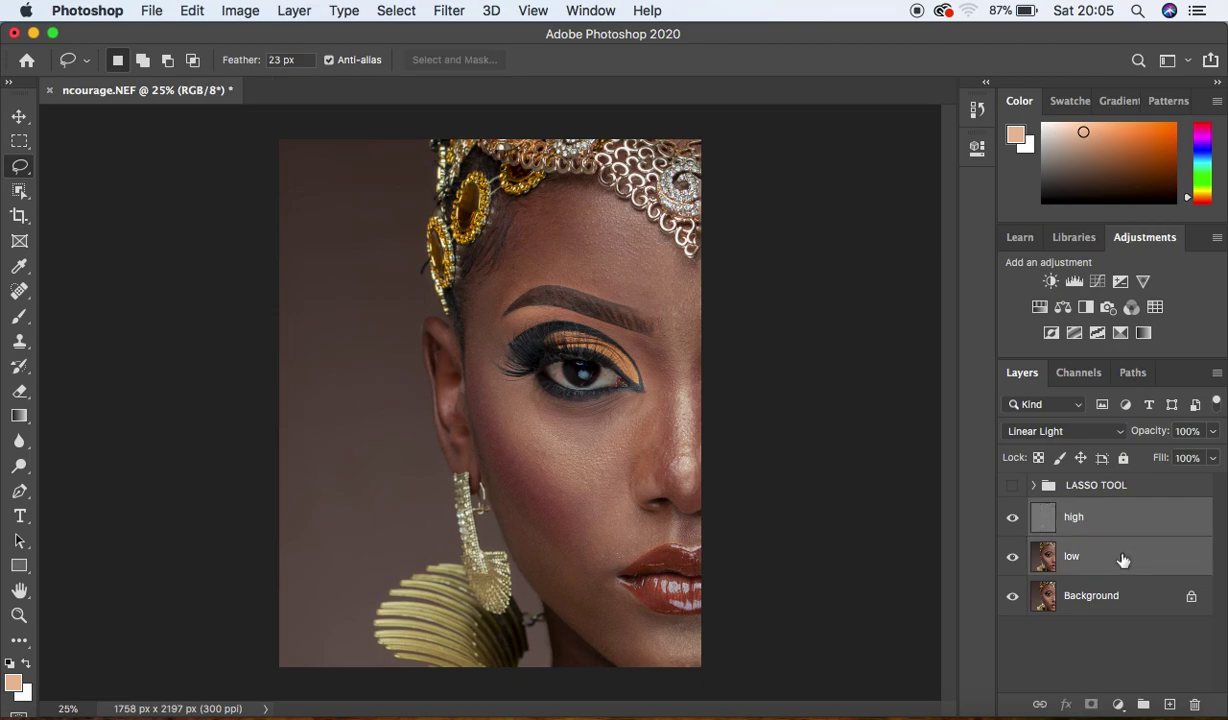
Step: Group high and low into a group named 'mixture brush' and select high inside it
key("ctrl+g")
double_click(1080, 509)
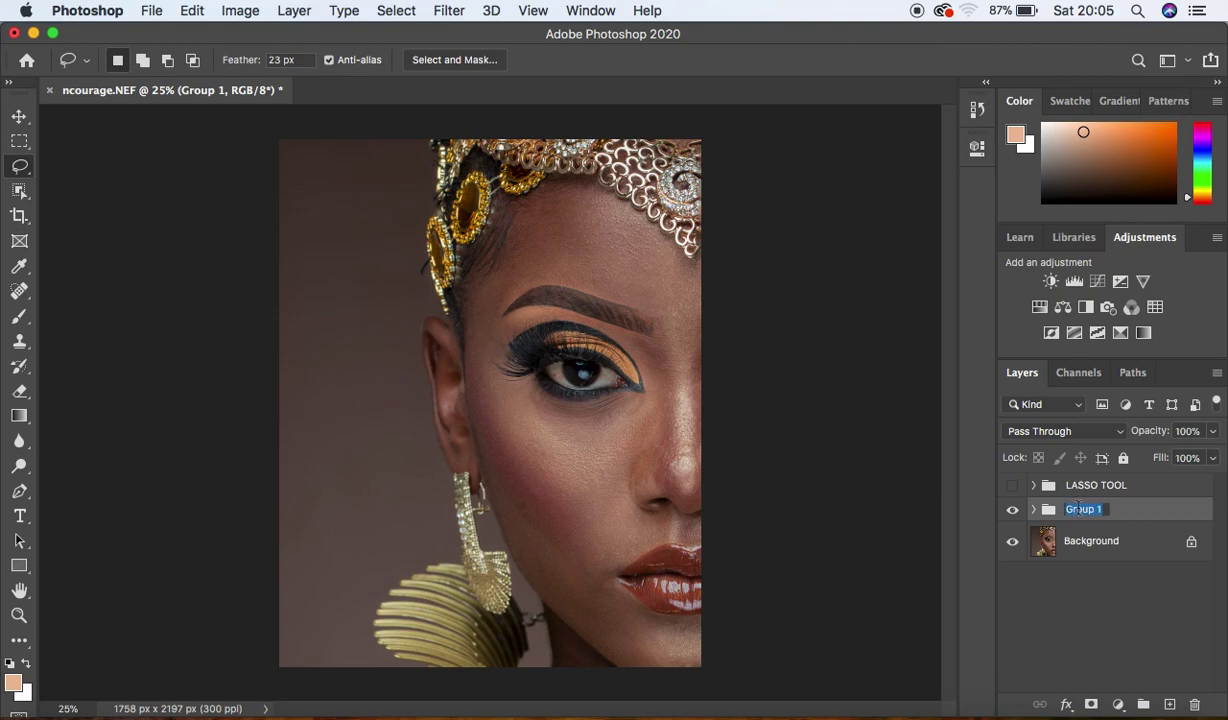
type("mixture brush")
key("Return")
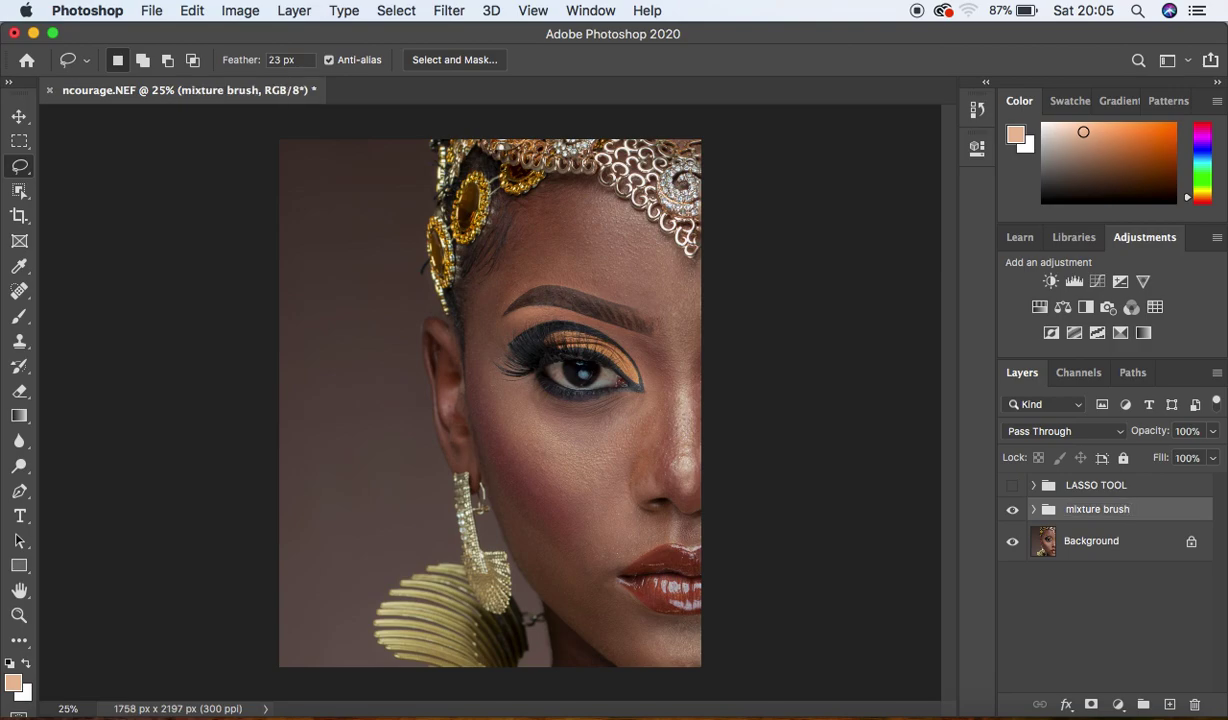
left_click(1034, 510)
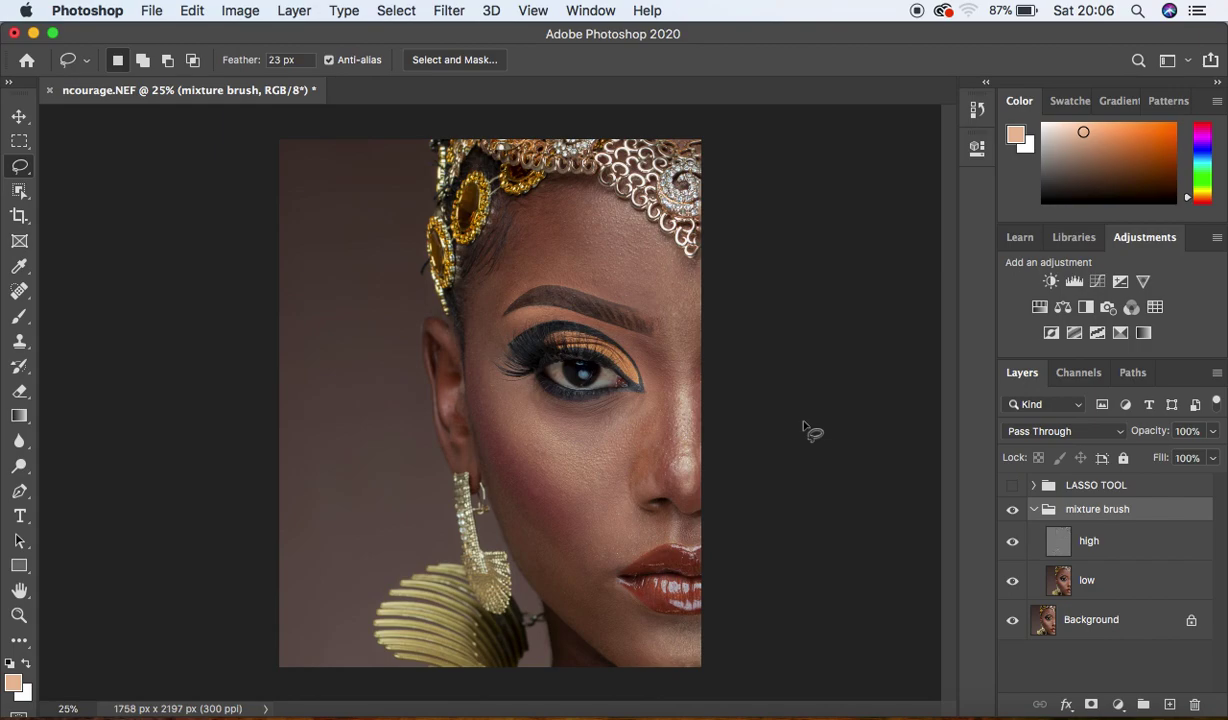
left_click(1141, 547)
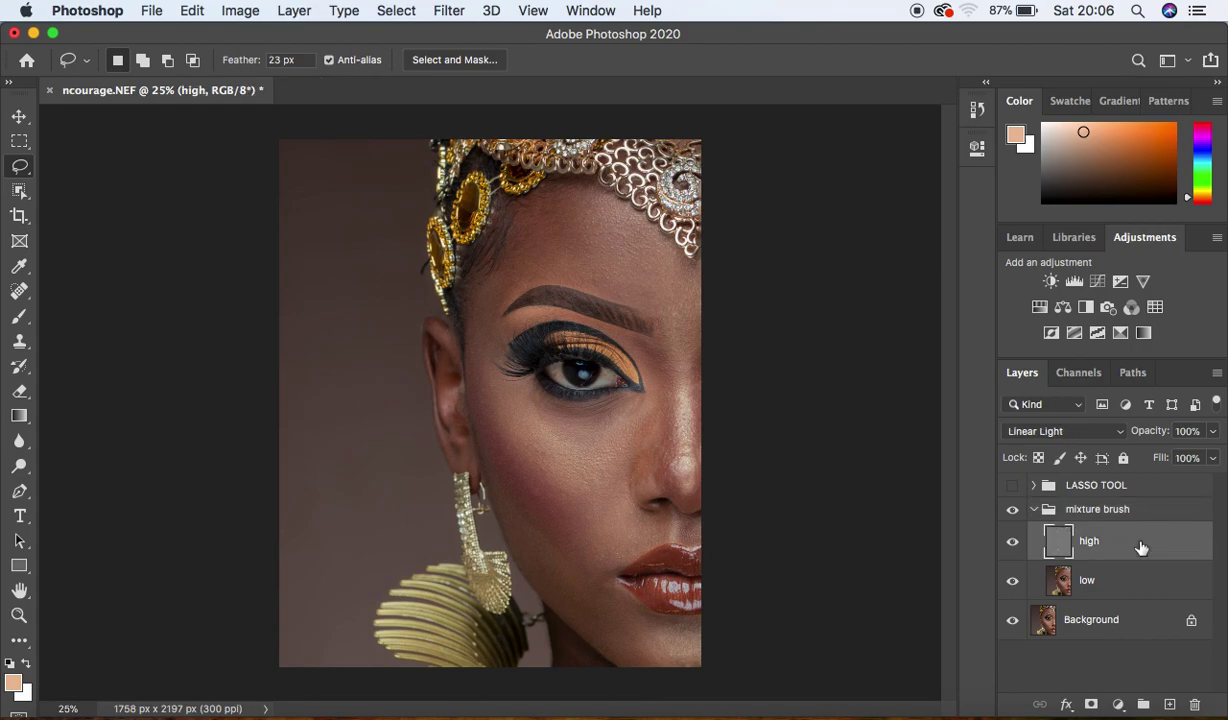
Step: Add a Black & White adjustment with Reds at −66, then ready the Mixer Brush on low
left_click(1118, 704)
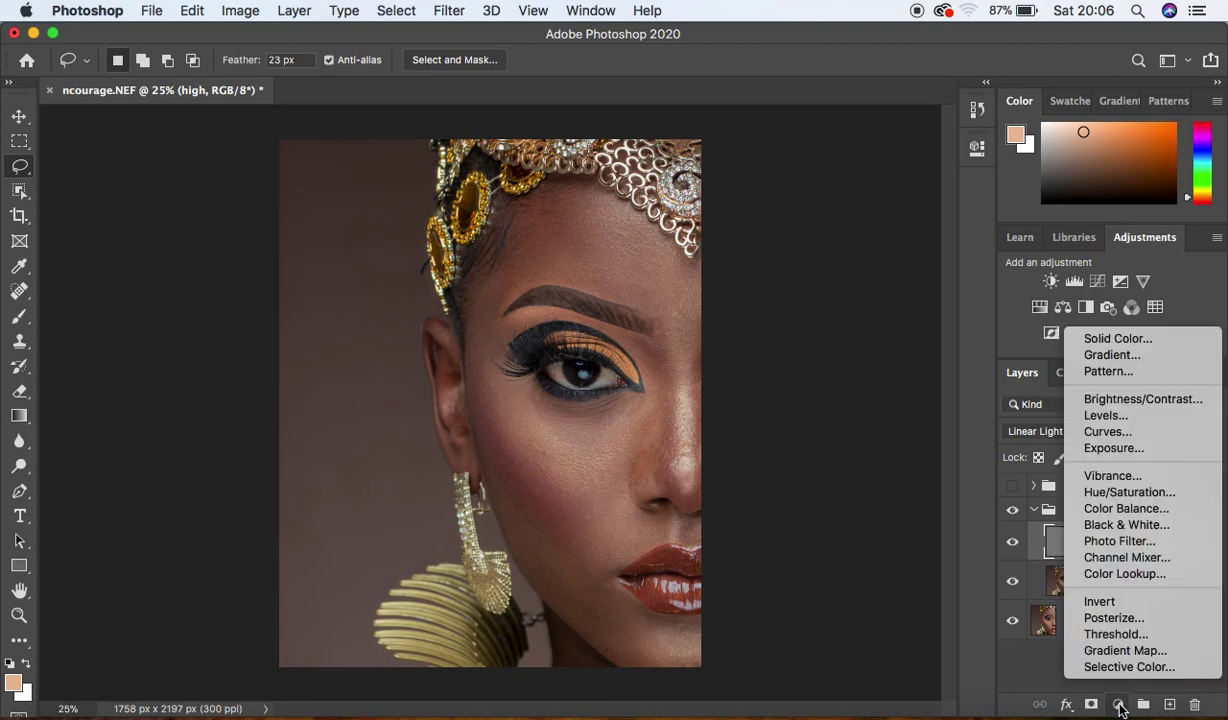
left_click(1118, 525)
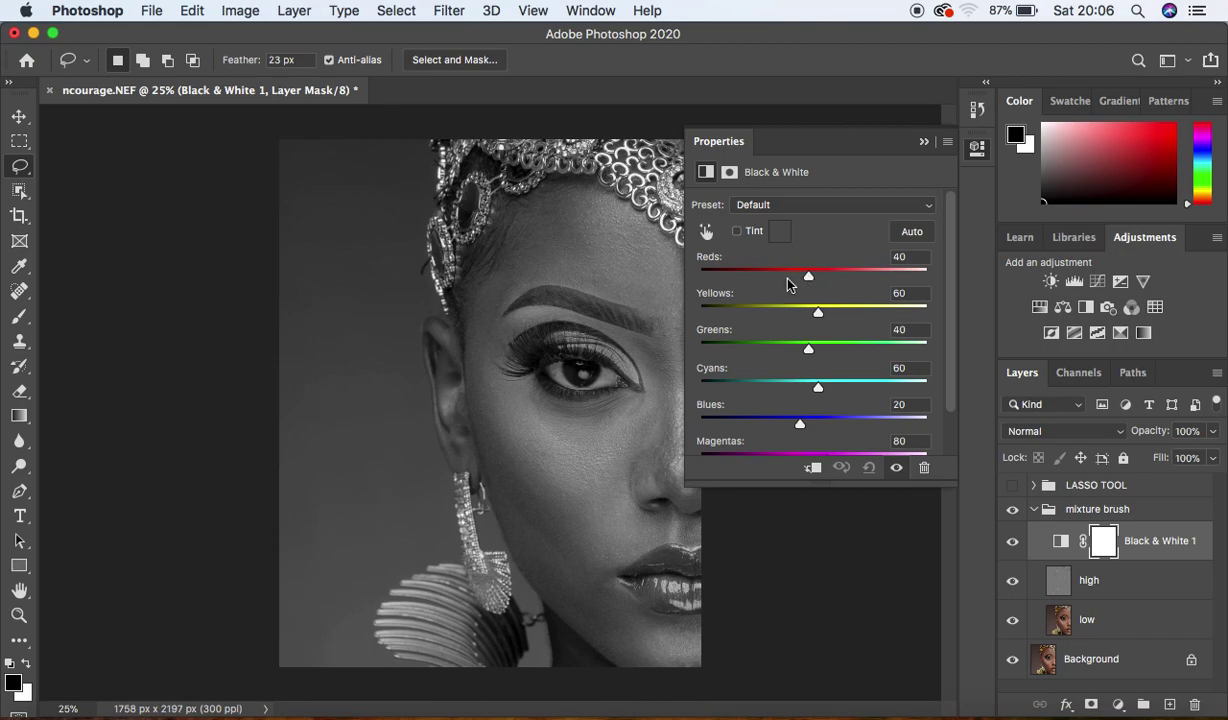
left_click_drag(806, 277, 766, 278)
left_click(924, 143)
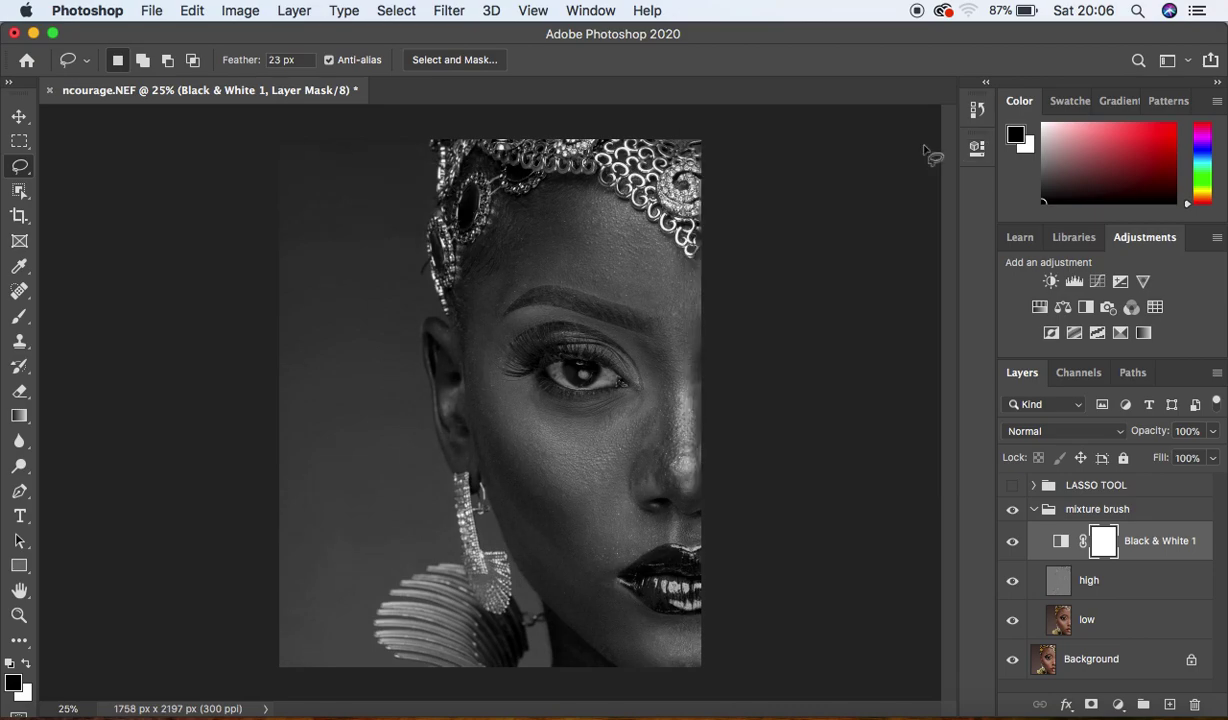
left_click(1127, 620)
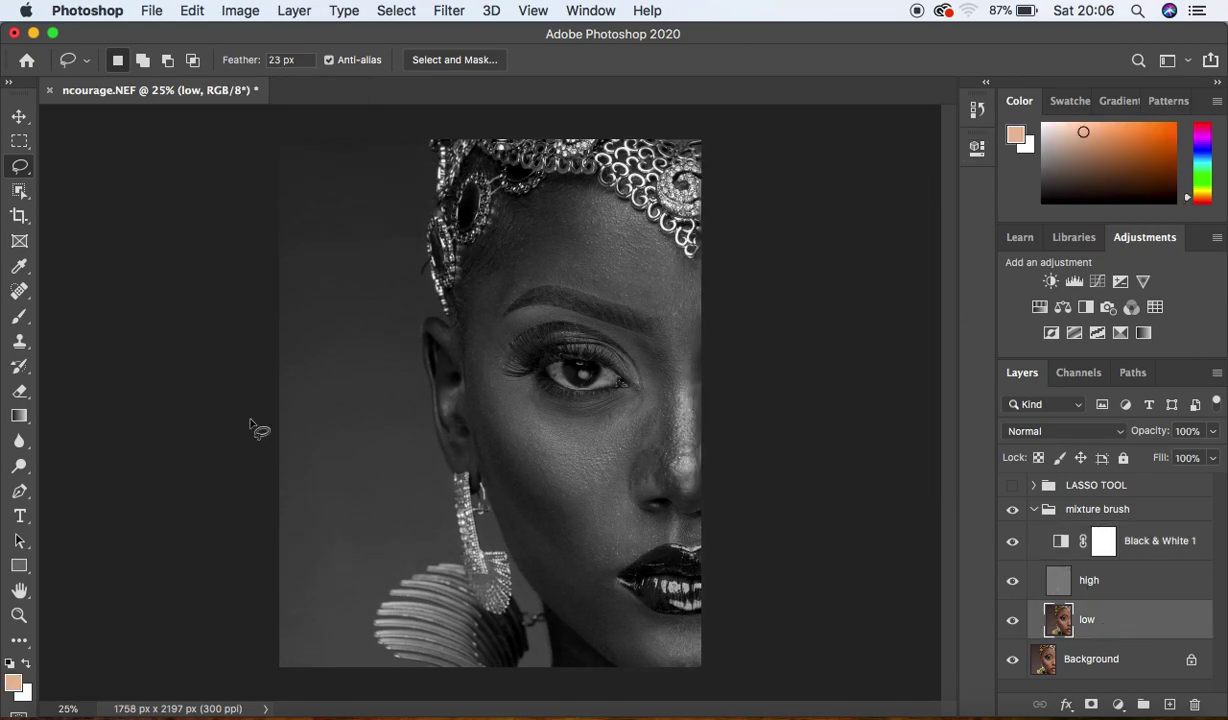
mouse_move(15, 322)
left_mouse_down()
mouse_move(74, 352)
mouse_move(85, 375)
left_mouse_up()
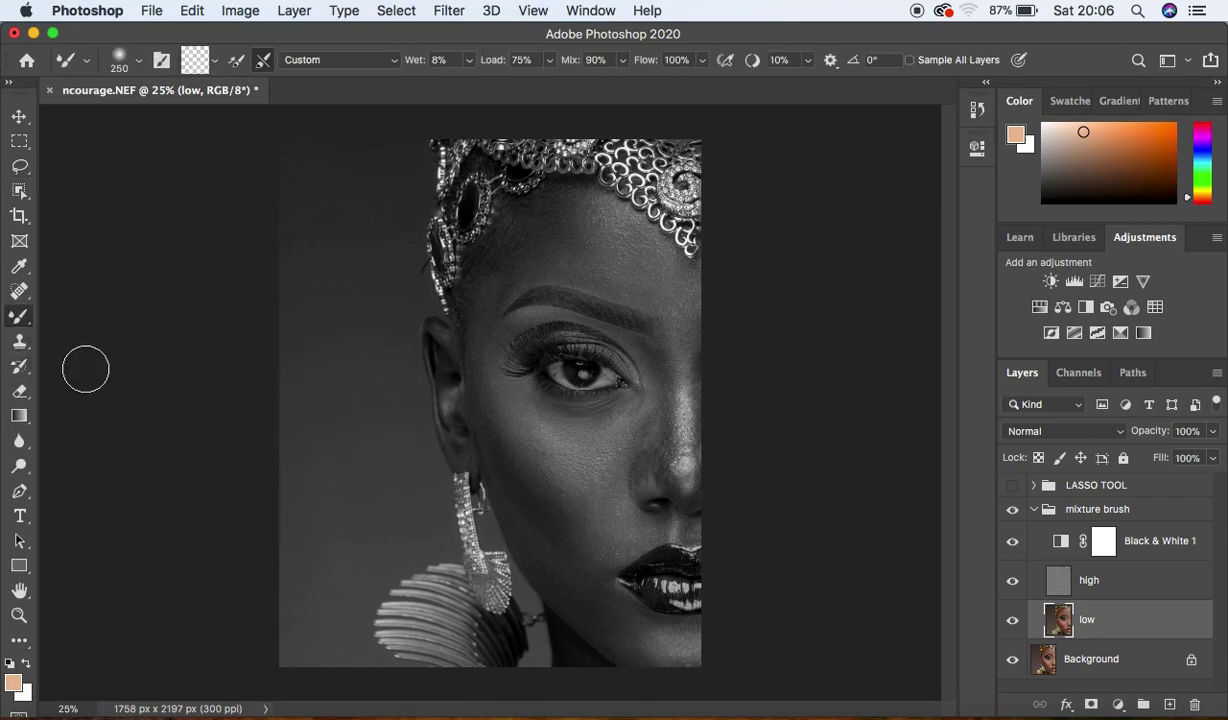
Step: Empty the Mixer Brush of paint with Clean Brush and enable 'Clean brush after each stroke'
left_click(213, 66)
left_click(213, 91)
left_click(263, 60)
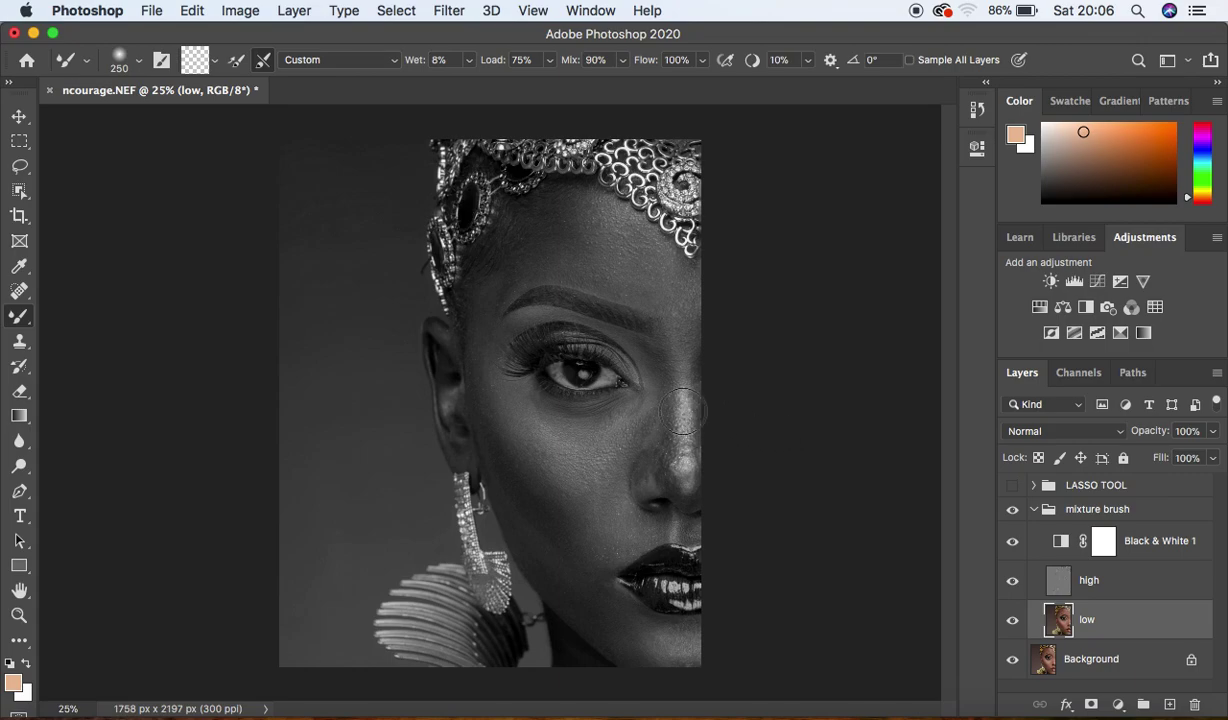
Step: Resize the brush between 125 and 150 with the bracket keys, testing it on the cheek
key("bracketleft")
key("bracketleft")
key("bracketleft")
key("bracketleft")
key("bracketright")
mouse_move(529, 452)
left_mouse_down()
mouse_move(558, 506)
mouse_move(494, 421)
mouse_move(503, 439)
mouse_move(483, 385)
mouse_move(541, 523)
mouse_move(500, 479)
mouse_move(515, 479)
mouse_move(544, 531)
mouse_move(491, 448)
mouse_move(561, 559)
mouse_move(573, 525)
mouse_move(588, 538)
mouse_move(576, 496)
mouse_move(560, 575)
mouse_move(522, 538)
mouse_move(588, 621)
mouse_move(601, 620)
mouse_move(581, 596)
mouse_move(599, 592)
mouse_move(578, 541)
mouse_move(583, 558)
mouse_move(515, 491)
mouse_move(513, 511)
mouse_move(492, 416)
mouse_move(511, 420)
mouse_move(526, 448)
mouse_move(486, 382)
mouse_move(479, 341)
mouse_move(488, 408)
mouse_move(482, 368)
mouse_move(587, 475)
mouse_move(606, 543)
mouse_move(573, 544)
mouse_move(581, 550)
mouse_move(554, 493)
mouse_move(540, 502)
mouse_move(502, 441)
mouse_move(600, 617)
mouse_move(644, 652)
mouse_move(680, 647)
mouse_move(633, 631)
mouse_move(614, 600)
mouse_move(614, 639)
mouse_move(551, 582)
left_mouse_up()
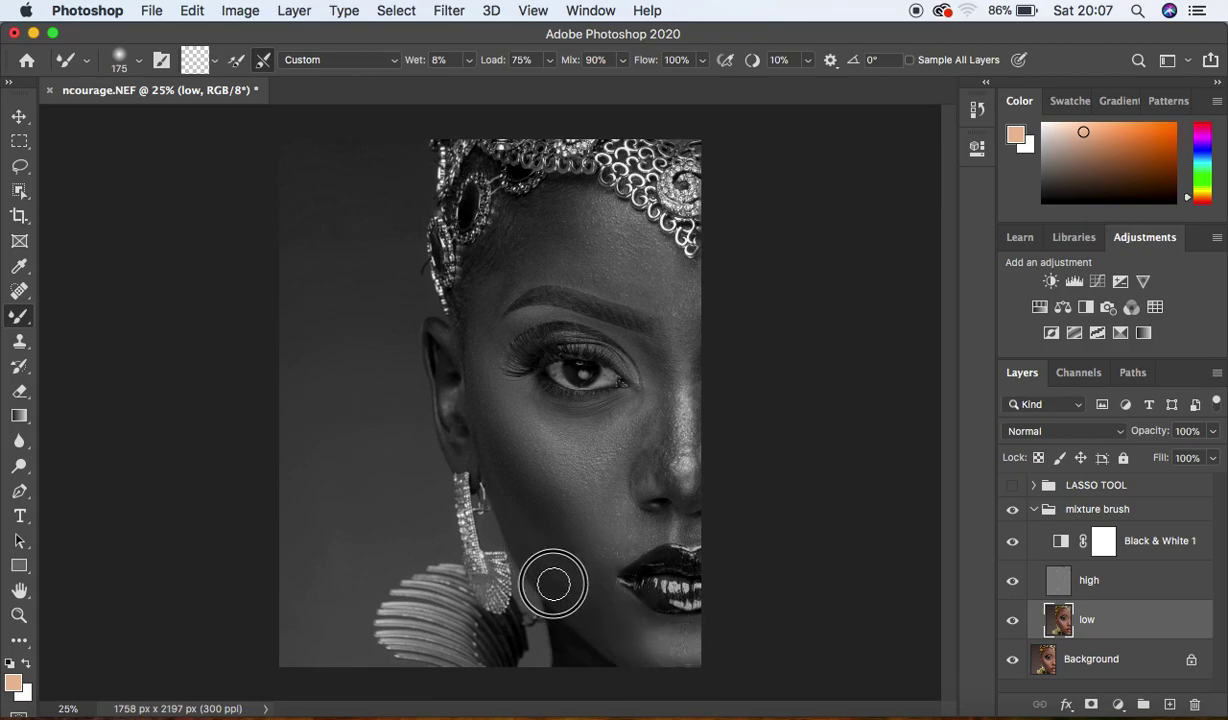
key("bracketleft")
key("bracketleft")
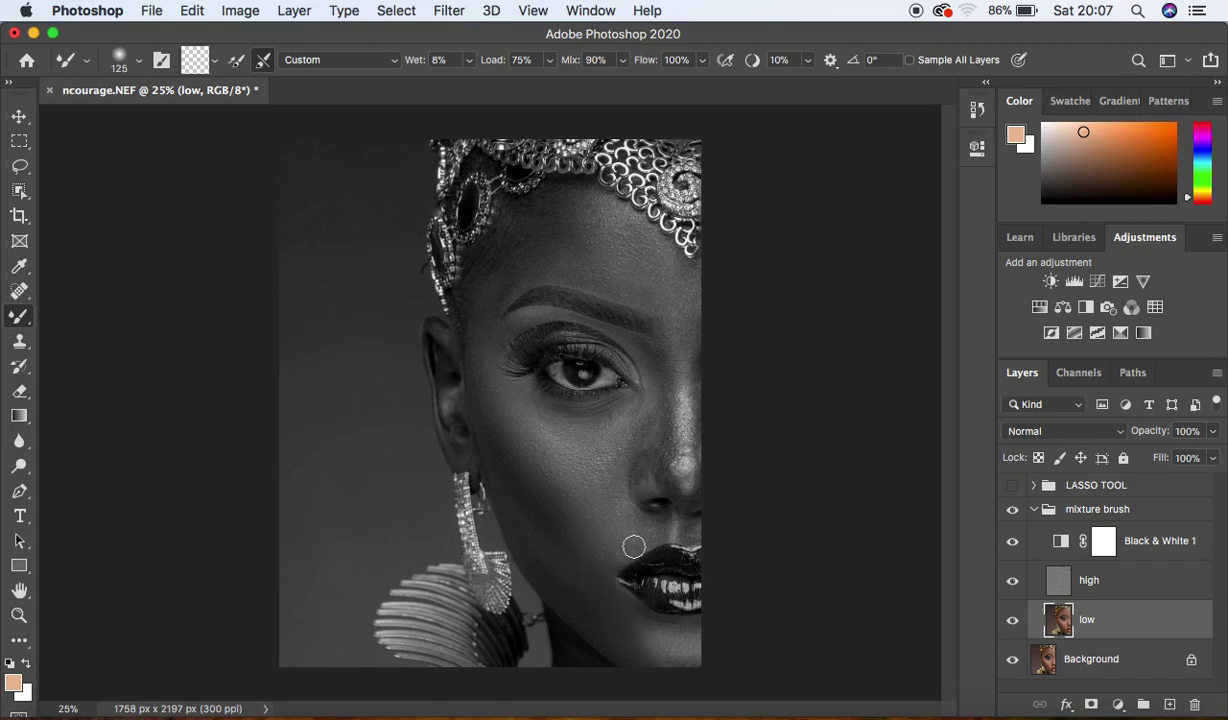
Step: Dab the cheek, then smooth along the side of the nose with a size-100 Mixer Brush on low
left_click(609, 494)
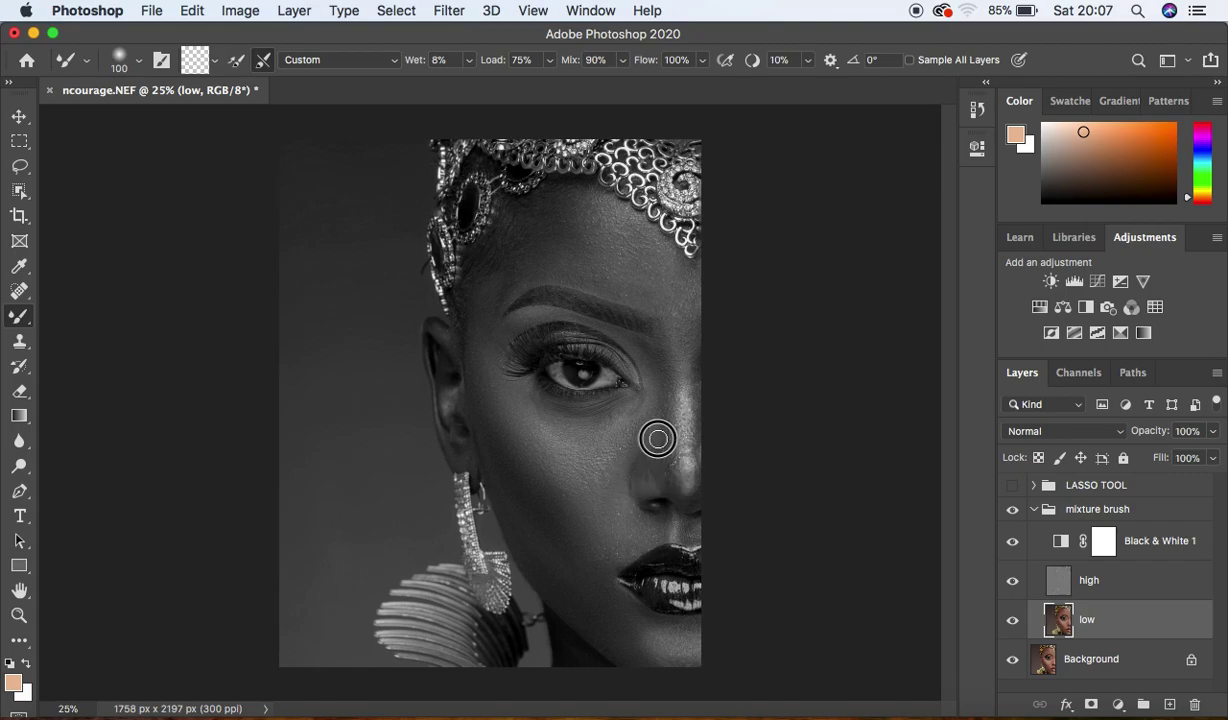
key("bracketright")
key("bracketright")
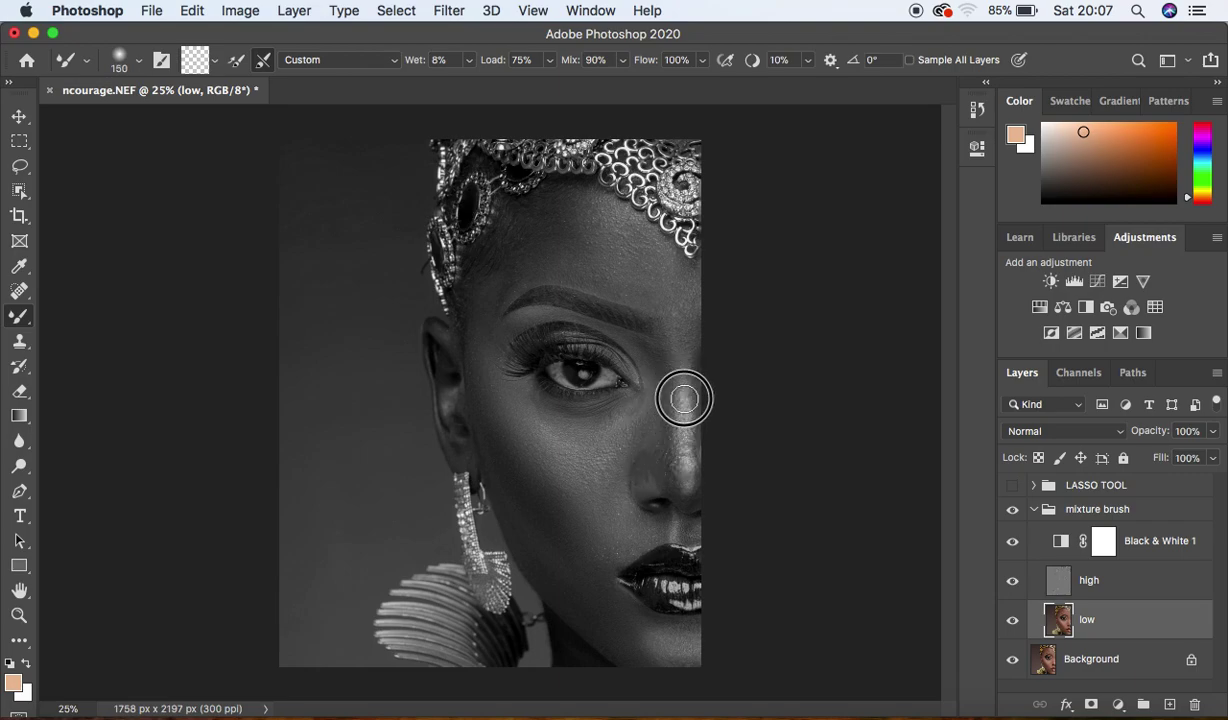
key("bracketleft")
key("bracketleft")
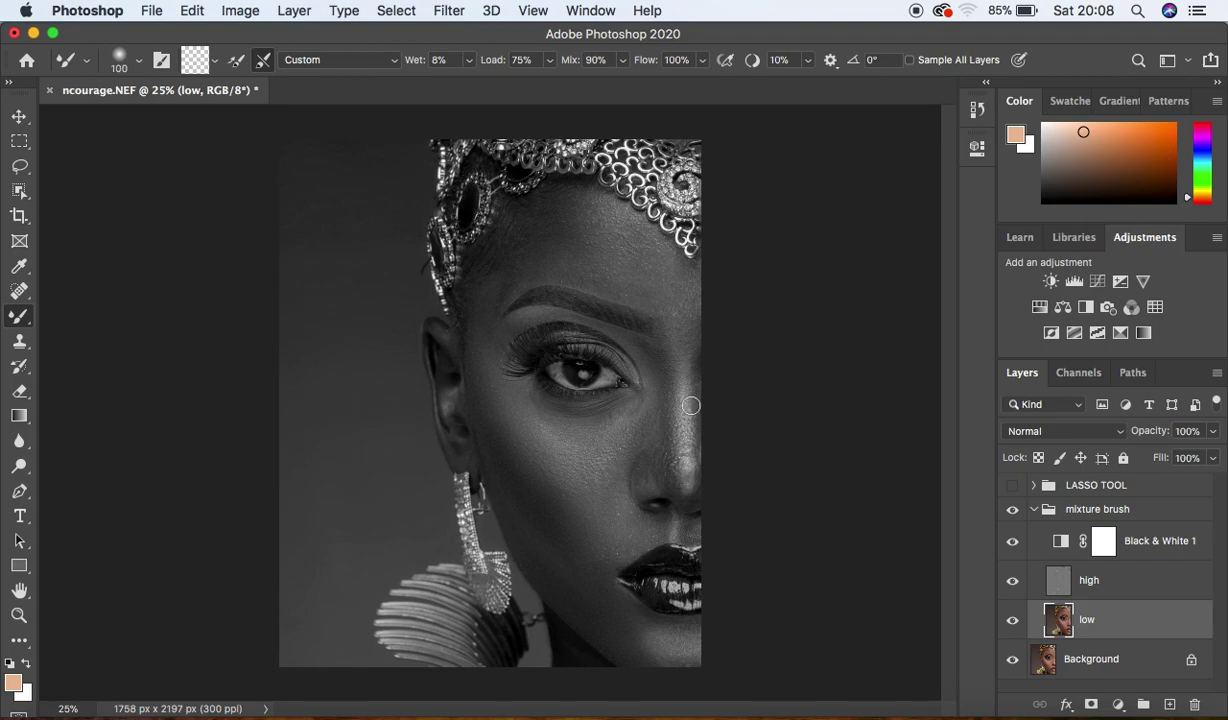
mouse_move(691, 405)
left_mouse_down()
mouse_move(696, 457)
mouse_move(650, 478)
mouse_move(665, 474)
mouse_move(647, 538)
mouse_move(634, 542)
left_mouse_up()
Step: Blend the upper lip, brow and forehead, raising the brush size to 150 then 200
left_click(663, 512)
key("bracketright")
key("bracketright")
mouse_move(665, 282)
left_mouse_down()
mouse_move(685, 296)
mouse_move(683, 321)
mouse_move(666, 301)
left_mouse_up()
key("bracketright")
key("bracketright")
mouse_move(647, 252)
left_mouse_down()
mouse_move(647, 277)
mouse_move(624, 241)
mouse_move(633, 274)
mouse_move(614, 274)
mouse_move(663, 277)
mouse_move(630, 245)
mouse_move(704, 315)
mouse_move(661, 300)
left_mouse_up()
mouse_move(614, 255)
left_mouse_down()
mouse_move(546, 238)
mouse_move(571, 216)
mouse_move(588, 239)
mouse_move(579, 257)
mouse_move(529, 268)
mouse_move(493, 296)
mouse_move(477, 327)
mouse_move(488, 414)
left_mouse_up()
Step: Blend the temple, lower cheek, chin and nose, then hide Black & White 1 to see colour
key("bracketleft")
key("bracketleft")
mouse_move(567, 433)
left_mouse_down()
mouse_move(614, 422)
mouse_move(604, 428)
left_mouse_up()
mouse_move(578, 487)
left_mouse_down()
mouse_move(541, 547)
mouse_move(512, 501)
mouse_move(548, 556)
left_mouse_up()
mouse_move(632, 641)
left_mouse_down()
mouse_move(700, 653)
mouse_move(666, 636)
mouse_move(682, 628)
left_mouse_up()
key("bracketleft")
key("bracketleft")
mouse_move(693, 535)
left_mouse_down()
mouse_move(668, 453)
mouse_move(684, 494)
mouse_move(696, 458)
mouse_move(697, 472)
mouse_move(697, 402)
left_mouse_up()
left_click_drag(657, 465, 645, 472)
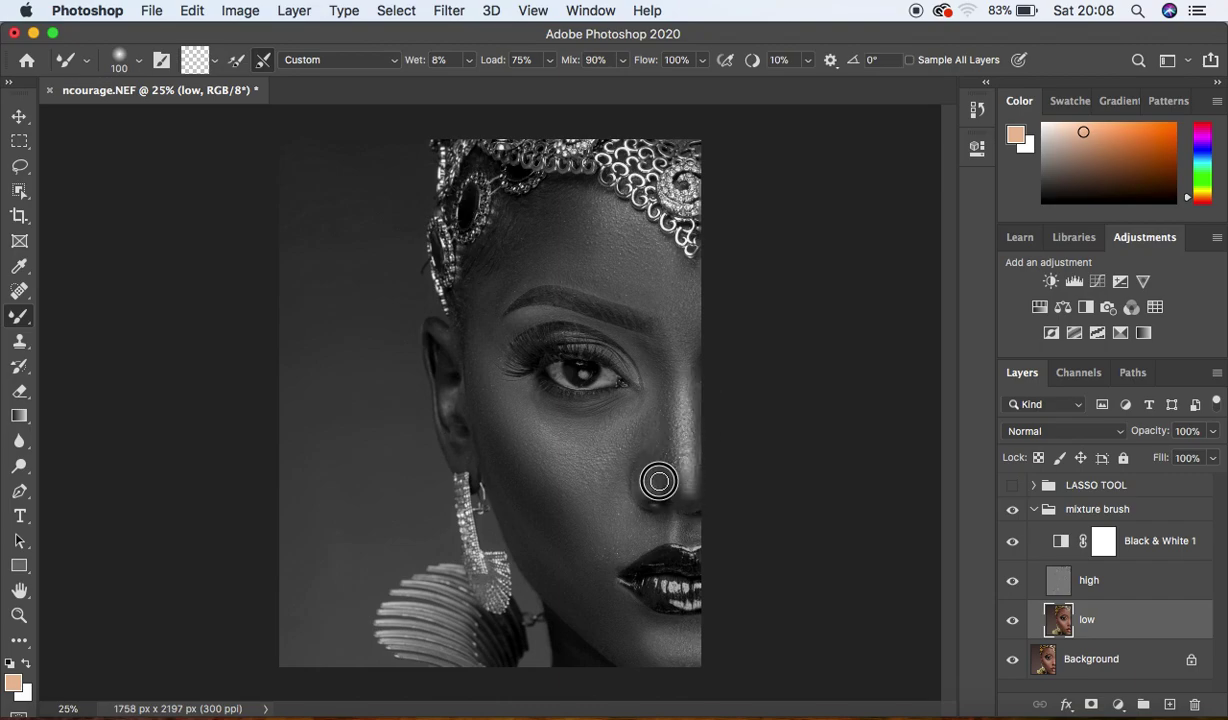
left_click(1013, 543)
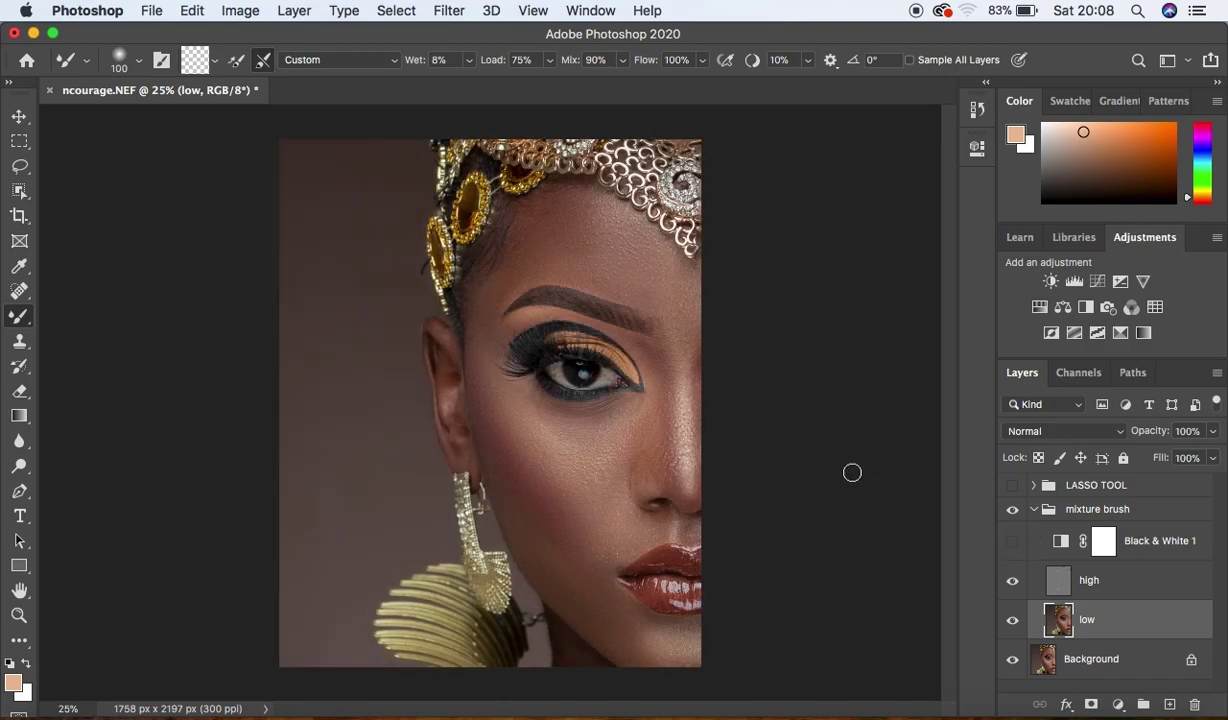
Step: Compare the mixture brush group before and after, then smooth the temple and forehead at size 100
left_click(1012, 510)
left_click(1012, 510)
key("bracketright")
key("bracketright")
key("bracketleft")
key("bracketleft")
mouse_move(489, 311)
left_mouse_down()
mouse_move(478, 345)
mouse_move(480, 307)
mouse_move(545, 200)
mouse_move(526, 231)
mouse_move(570, 223)
left_mouse_up()
left_click_drag(680, 343, 698, 370)
Step: Blend the cheek down to the jaw, the temple by the ear, under the eye, and beside the nose
mouse_move(620, 523)
left_mouse_down()
mouse_move(576, 603)
mouse_move(620, 660)
mouse_move(647, 633)
mouse_move(550, 628)
mouse_move(587, 660)
mouse_move(550, 625)
left_mouse_up()
left_click_drag(478, 391, 480, 334)
mouse_move(572, 428)
left_mouse_down()
mouse_move(545, 425)
mouse_move(548, 414)
mouse_move(565, 433)
left_mouse_up()
left_click_drag(661, 440, 644, 475)
mouse_move(689, 346)
left_mouse_down()
mouse_move(653, 333)
mouse_move(700, 320)
left_mouse_up()
Step: Delete the Black & White 1 layer and collapse the mixture brush group
left_click(1172, 540)
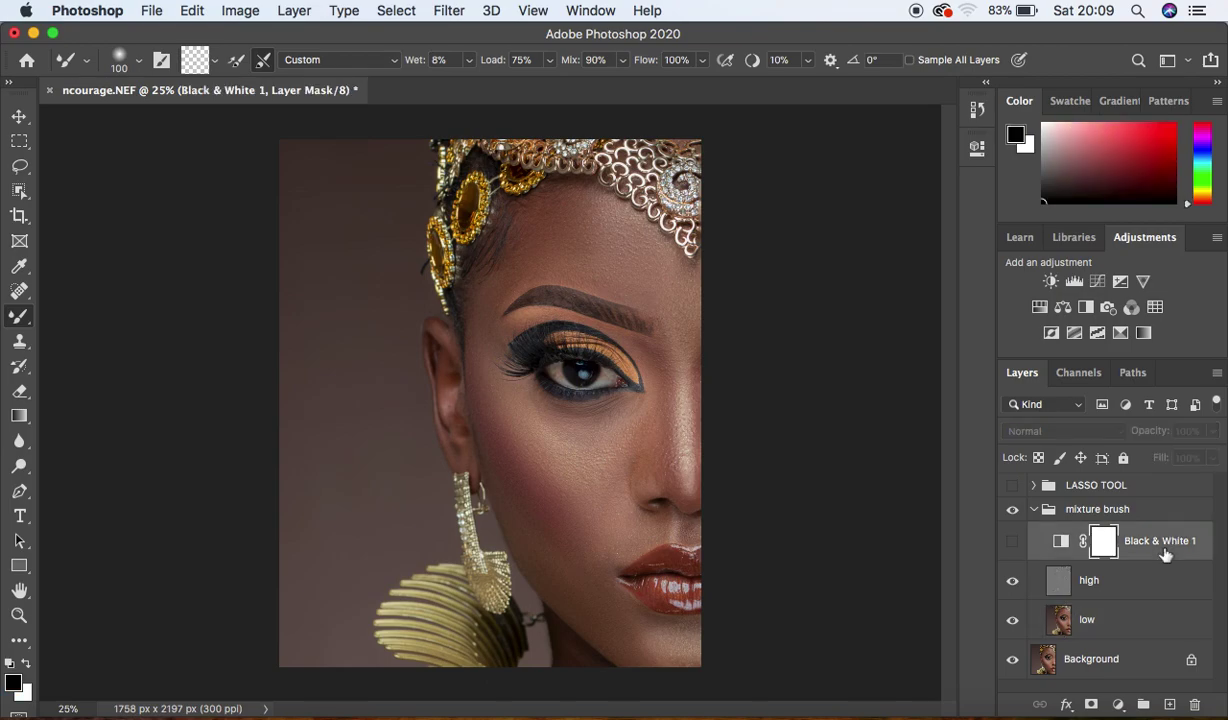
key("Delete")
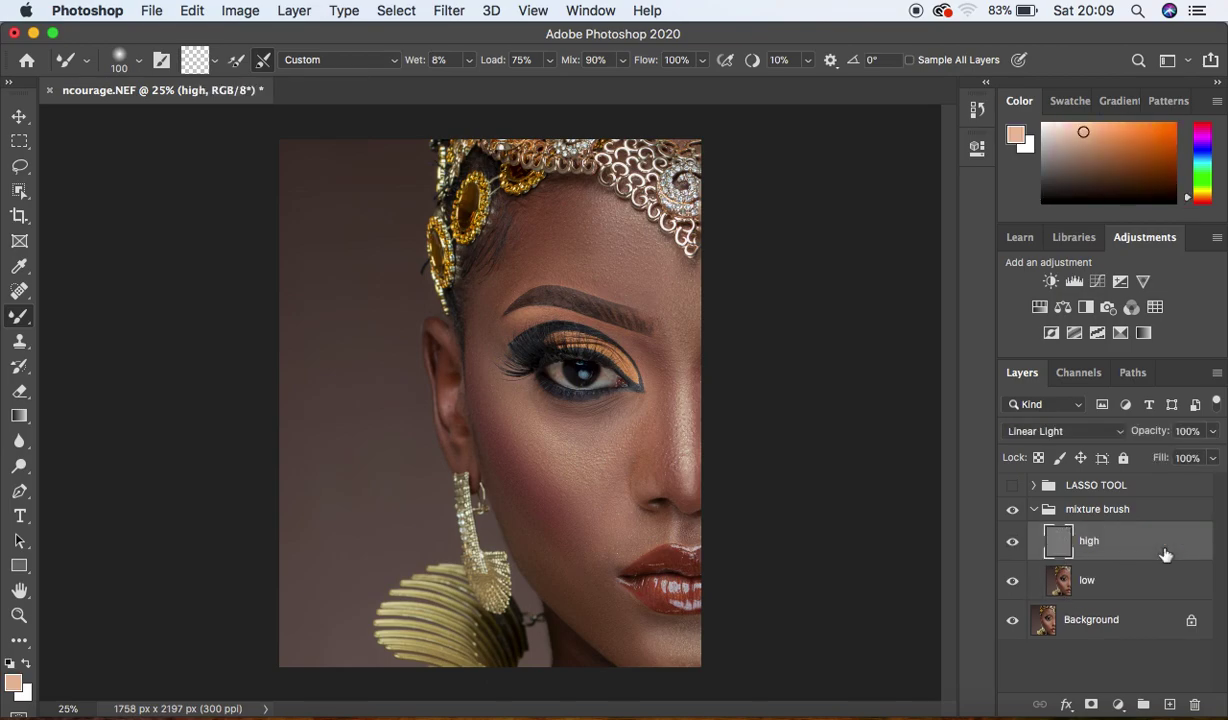
left_click(1034, 510)
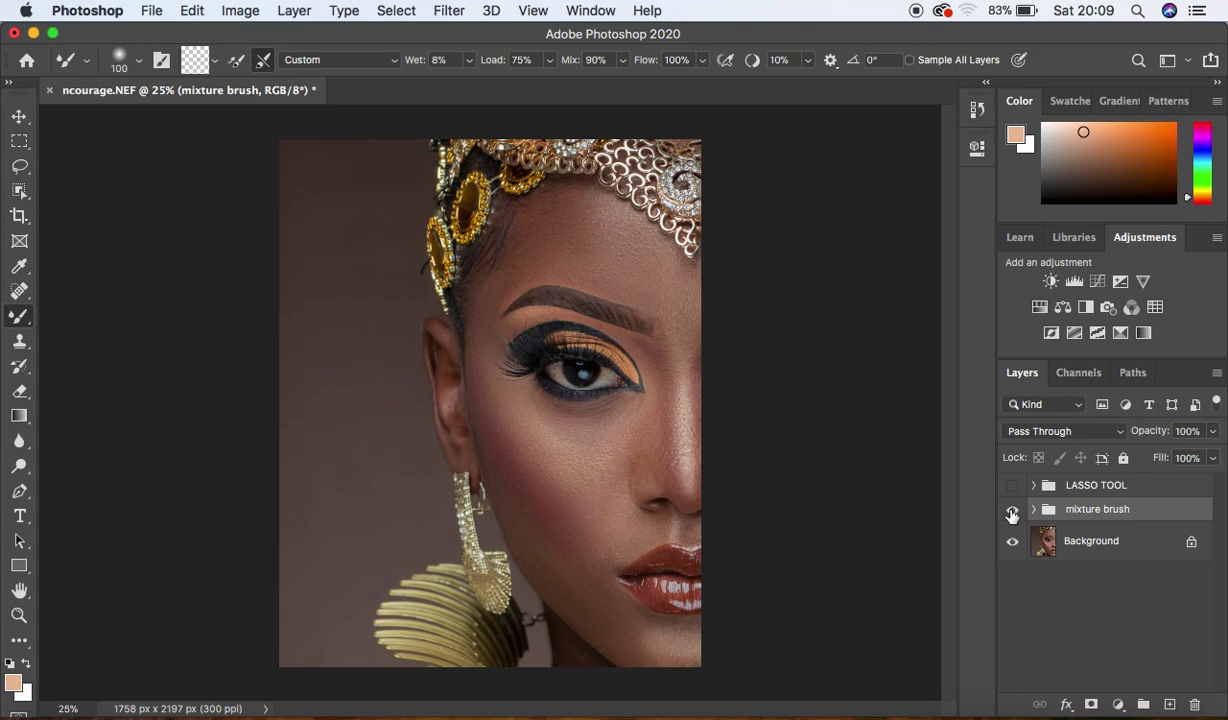
Step: Compare the mixture brush group before and after, leaving it hidden
left_click(1012, 511)
left_click(1012, 511)
left_click(1012, 511)
left_click(1012, 511)
left_click(1012, 511)
left_click(1012, 511)
left_click(1012, 511)
left_click(1012, 511)
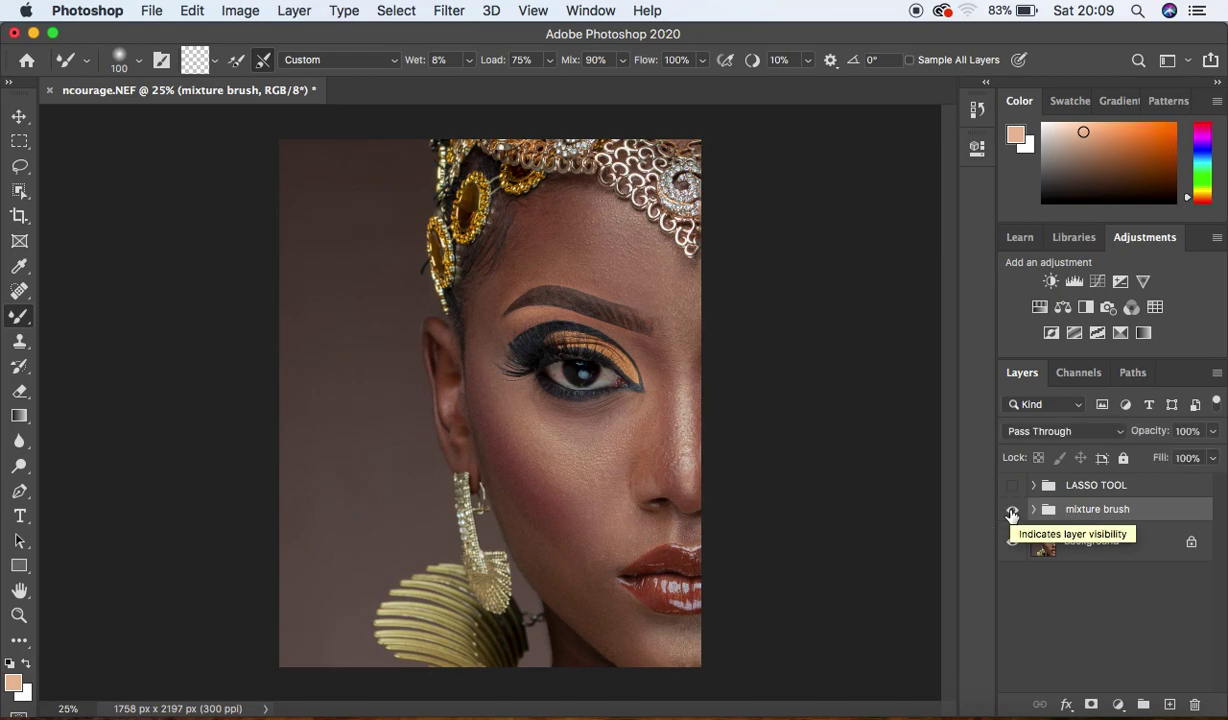
left_click(1012, 512)
Step: Compare and then hide the LASSO TOOL group, and select the Background layer
left_click(1012, 490)
left_click(1012, 490)
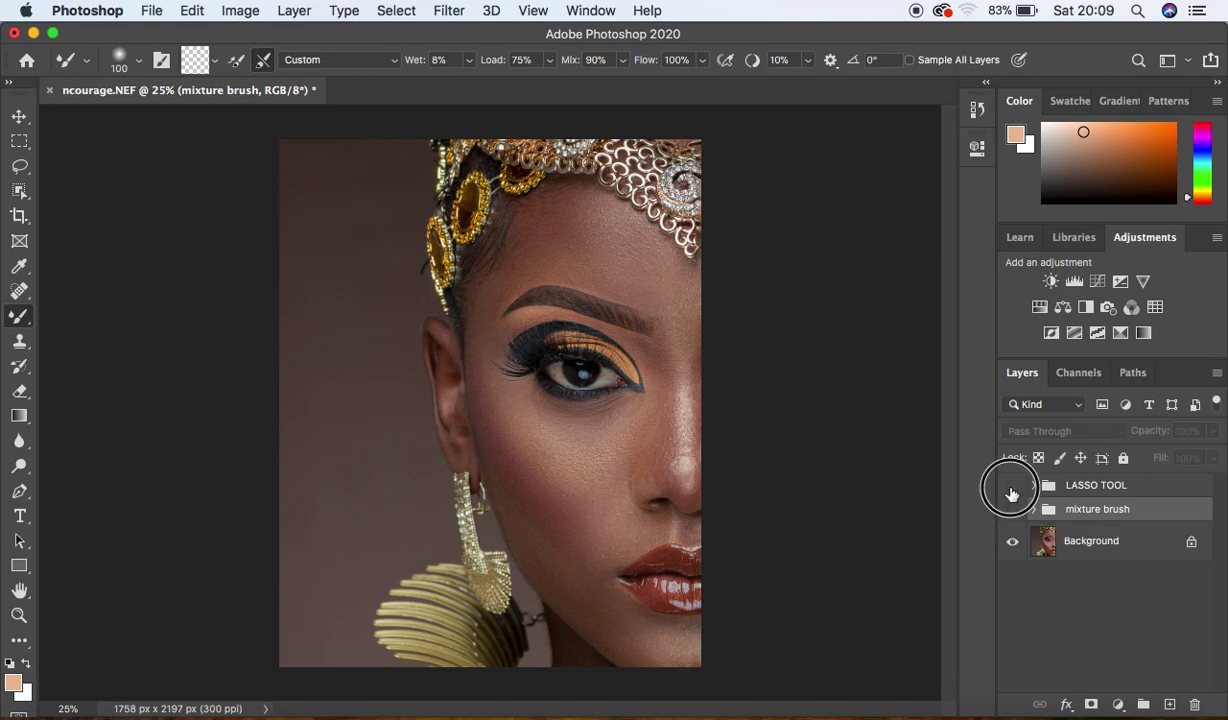
left_click(1012, 488)
left_click(1012, 488)
left_click(1012, 489)
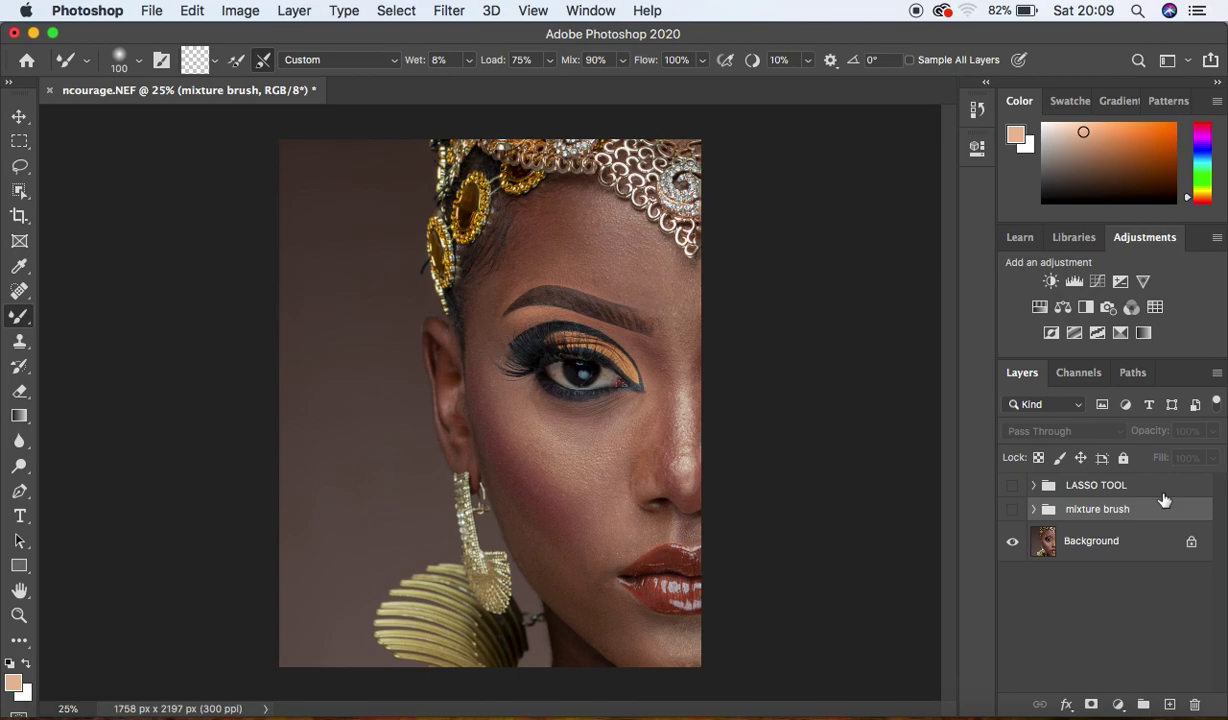
left_click(1146, 553)
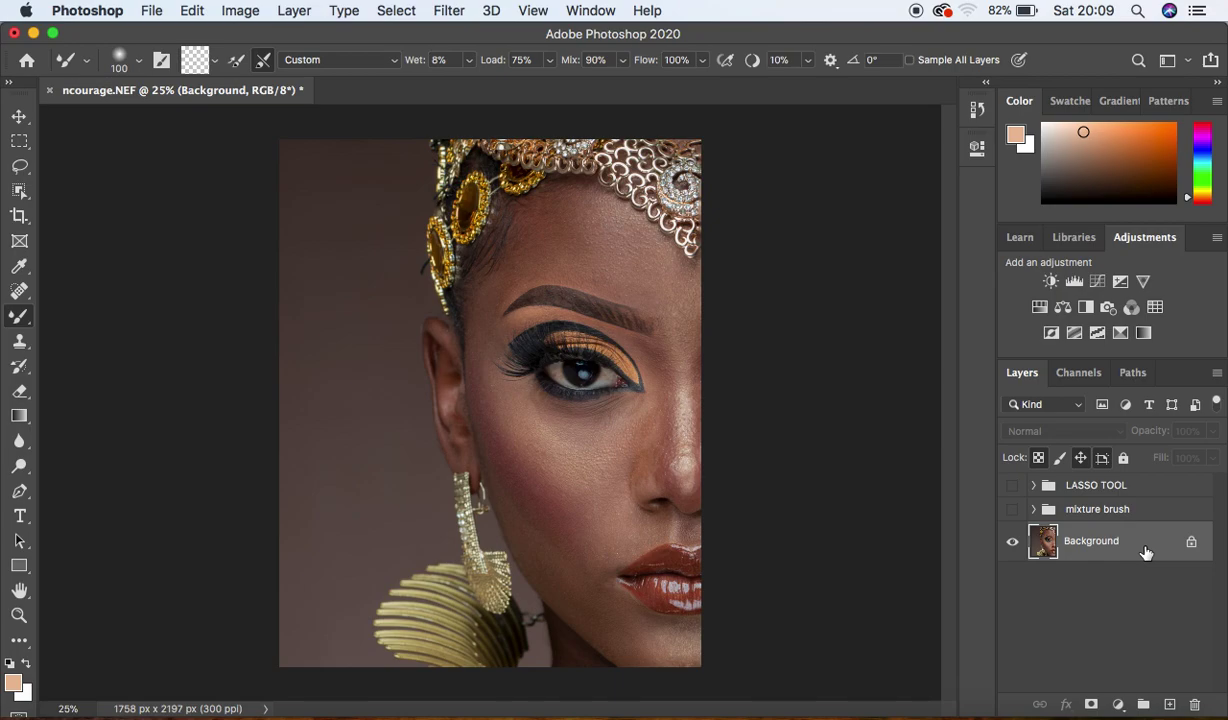
Step: Duplicate Background twice, name the copies low and high, hide high and select low
key("super+j")
key("super+j")
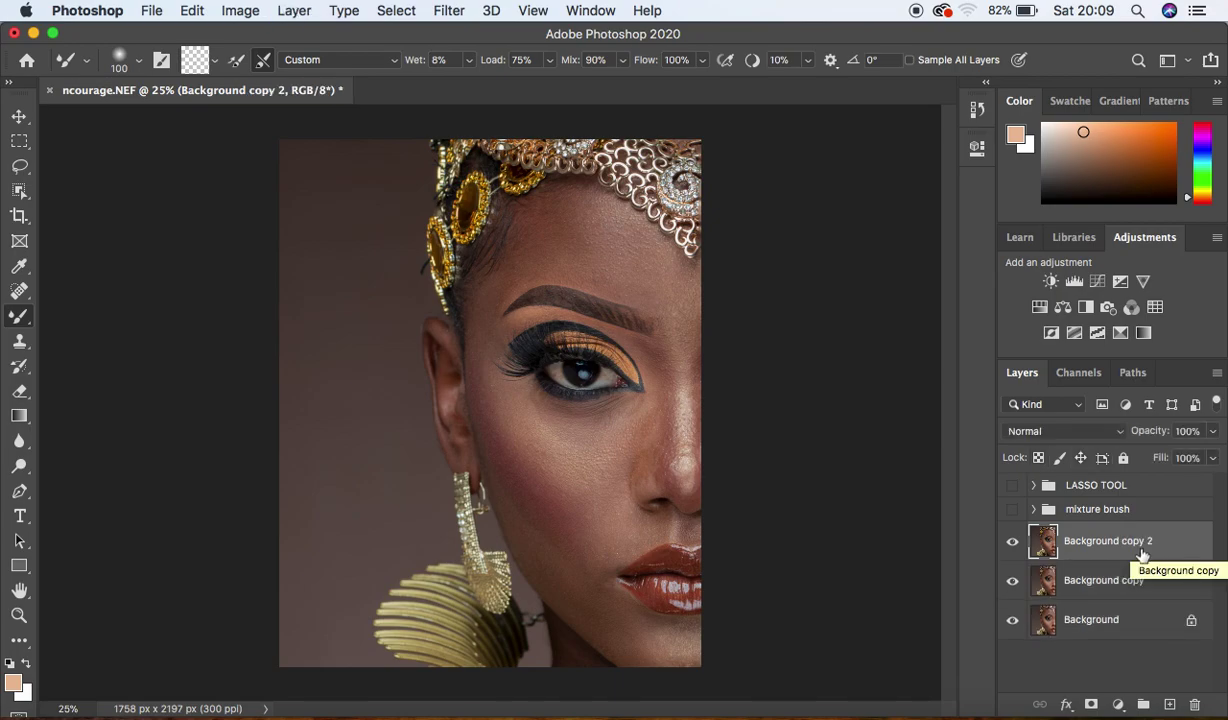
double_click(1096, 579)
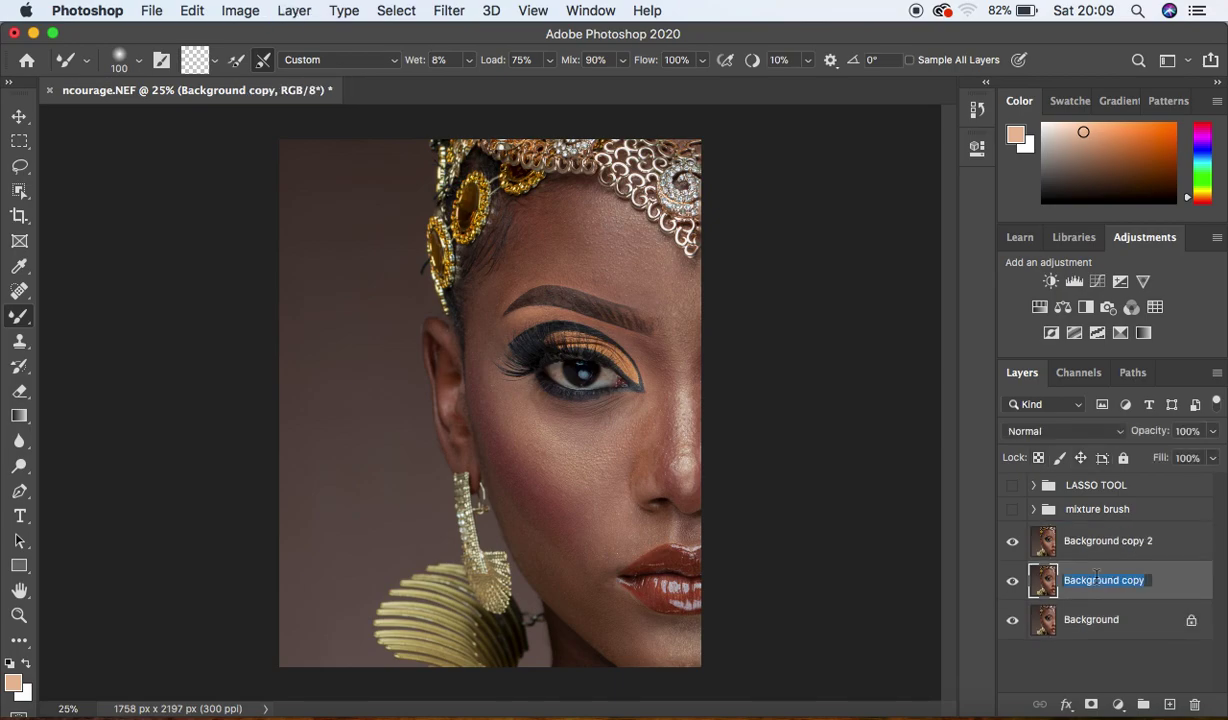
key("BackSpace")
key("Return")
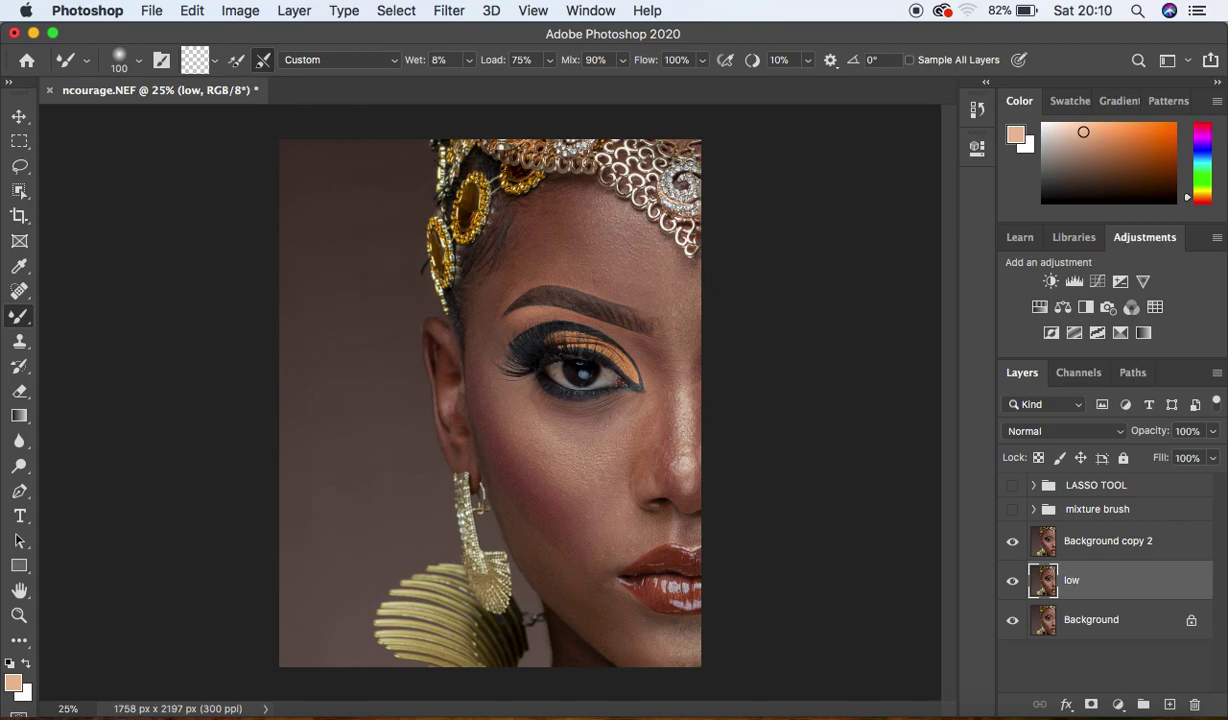
double_click(1108, 540)
type("high")
key("Return")
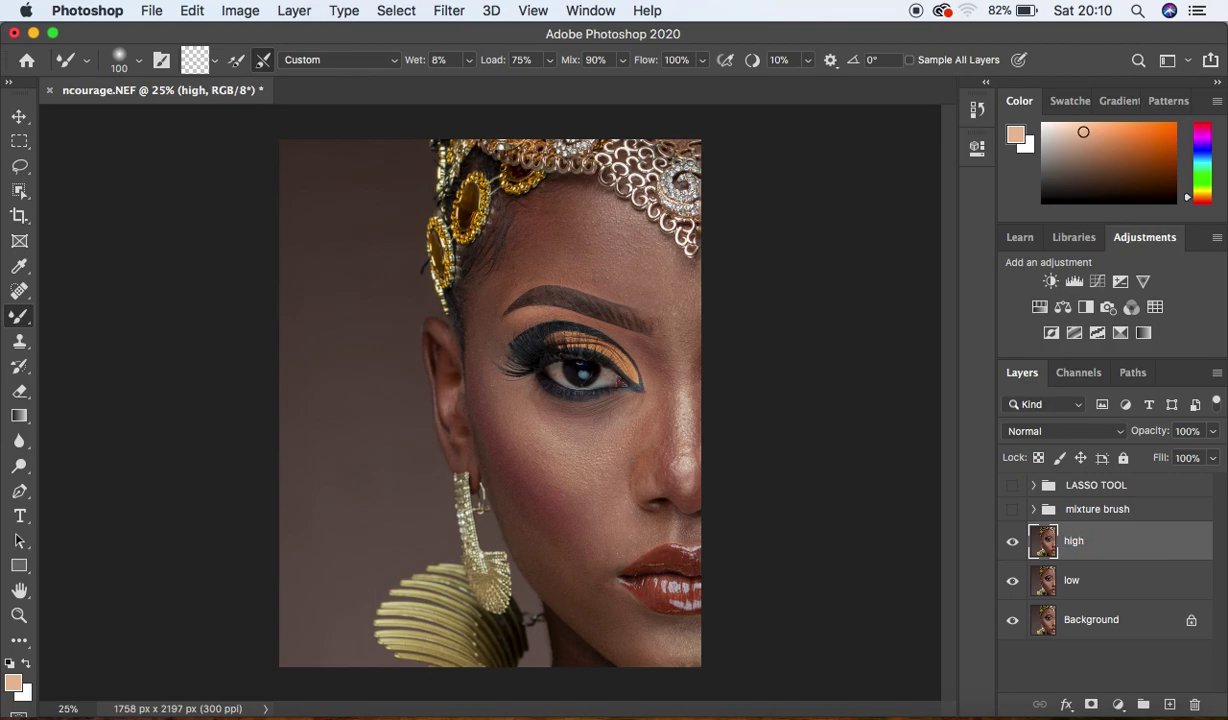
left_click(1012, 541)
left_click(1119, 588)
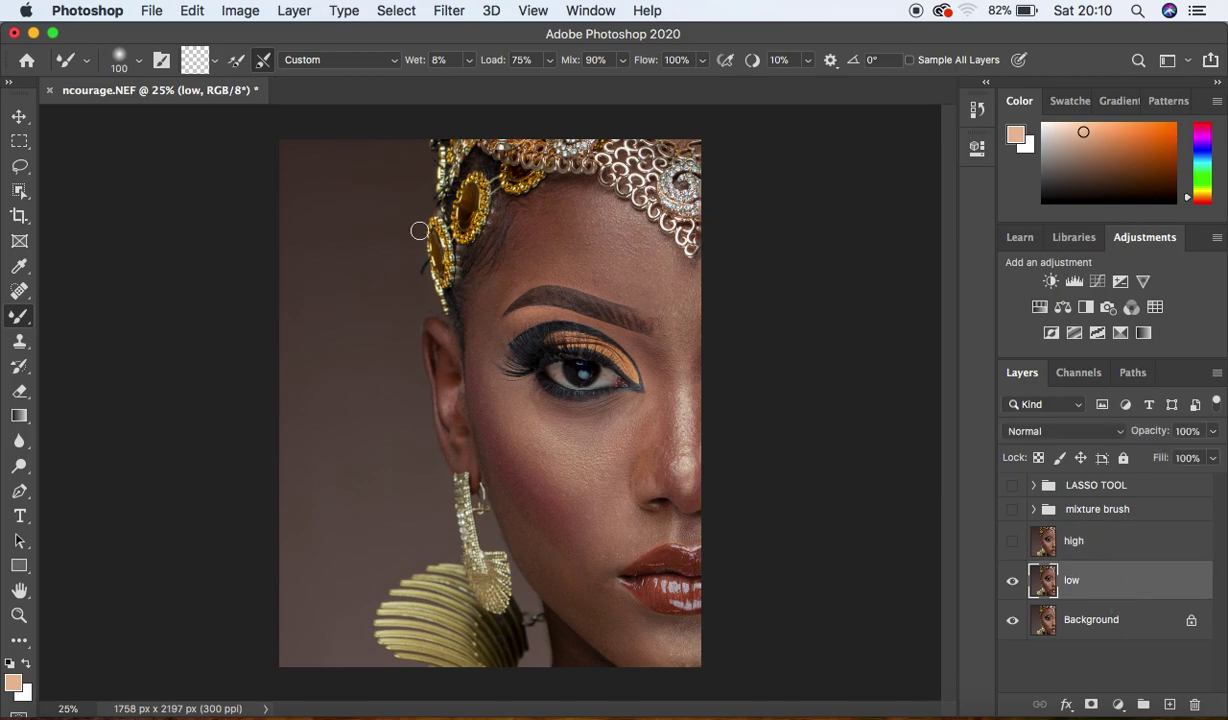
Step: Apply a 9-pixel Gaussian Blur to the low layer, then select high
left_click(448, 14)
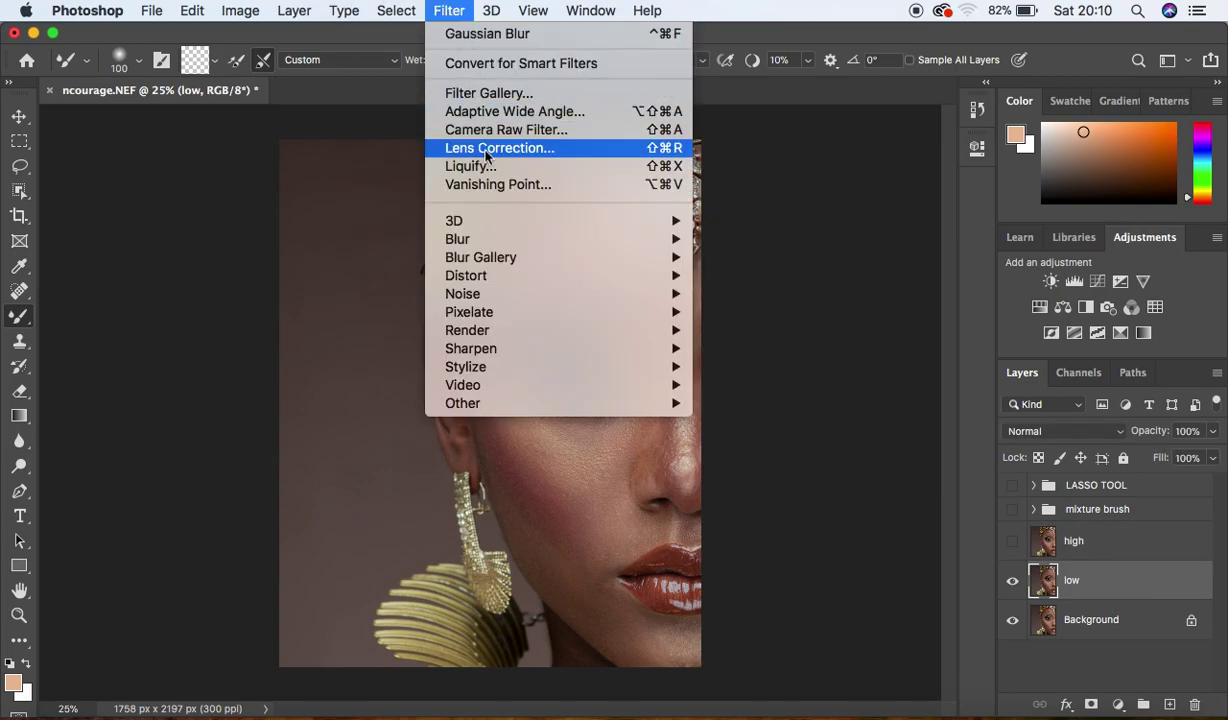
mouse_move(530, 239)
left_click(782, 313)
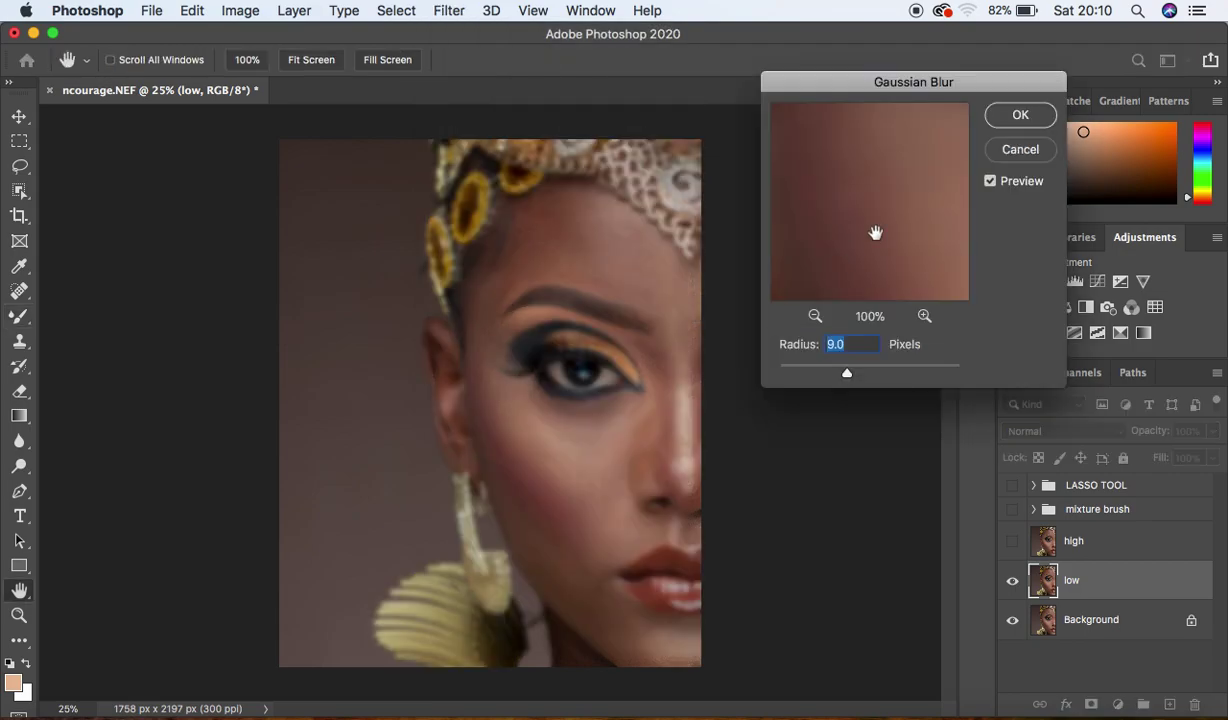
left_click(1005, 119)
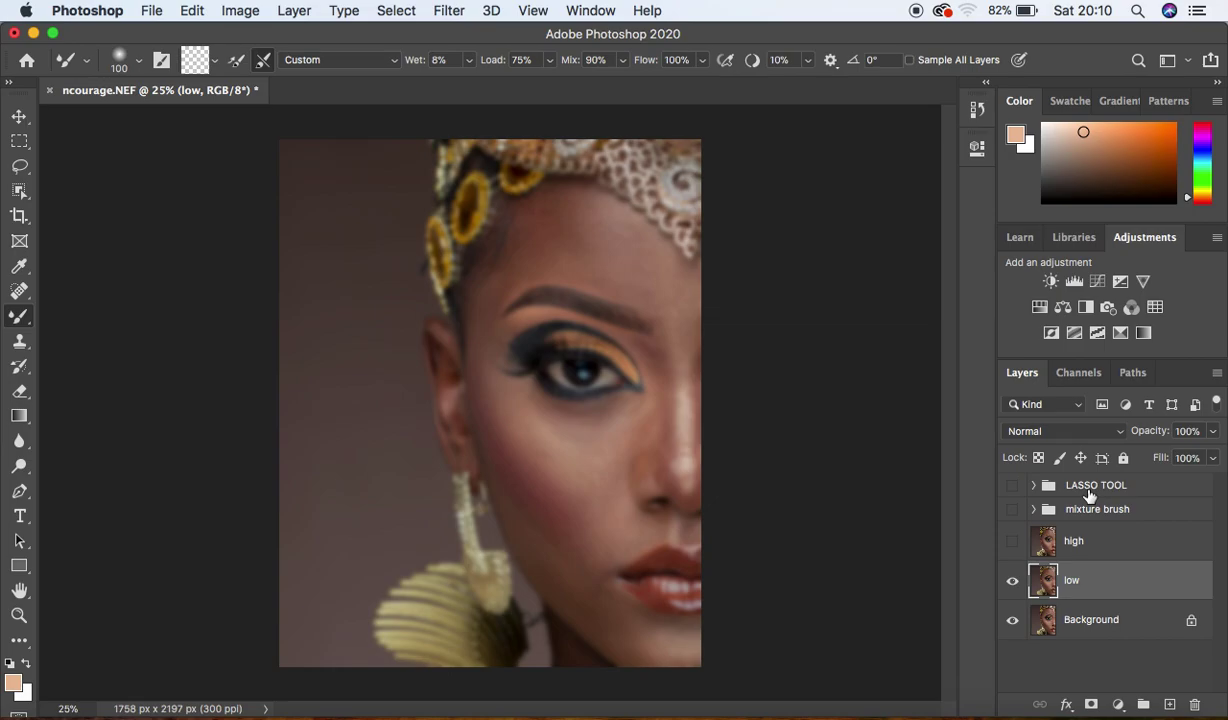
left_click(1116, 545)
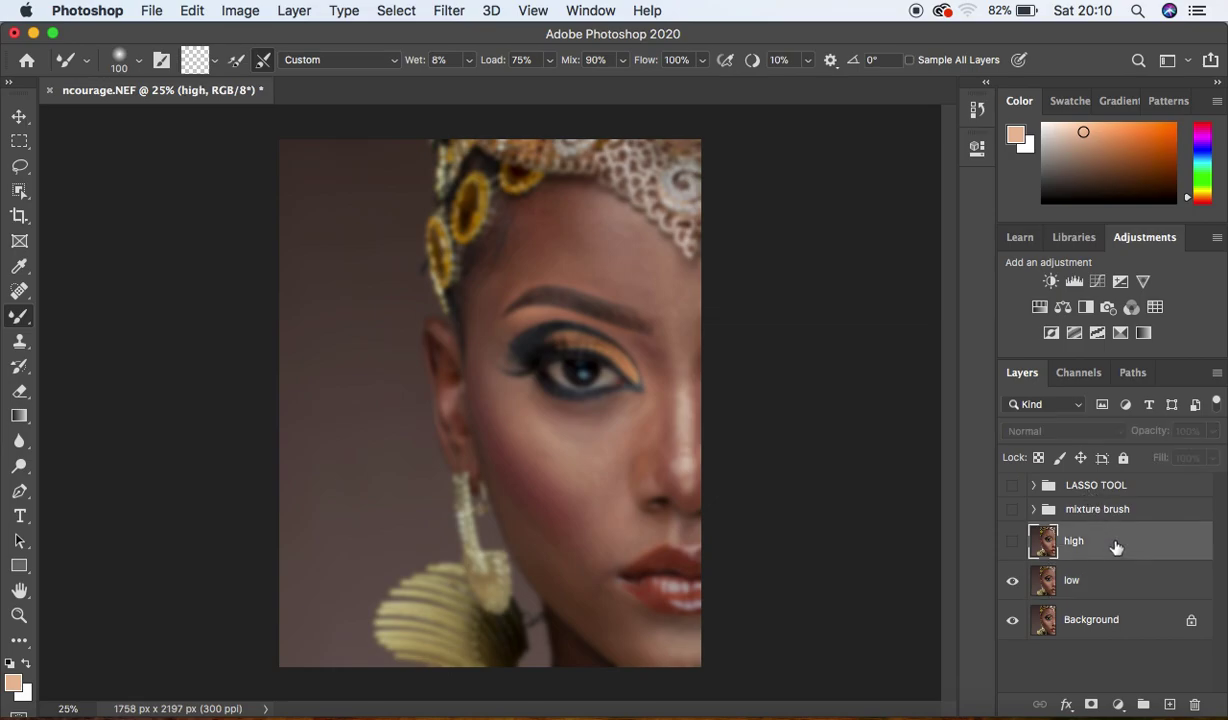
Step: Show high, subtract low from it with Apply Image, and set its blend mode to Linear Light
left_click(1012, 541)
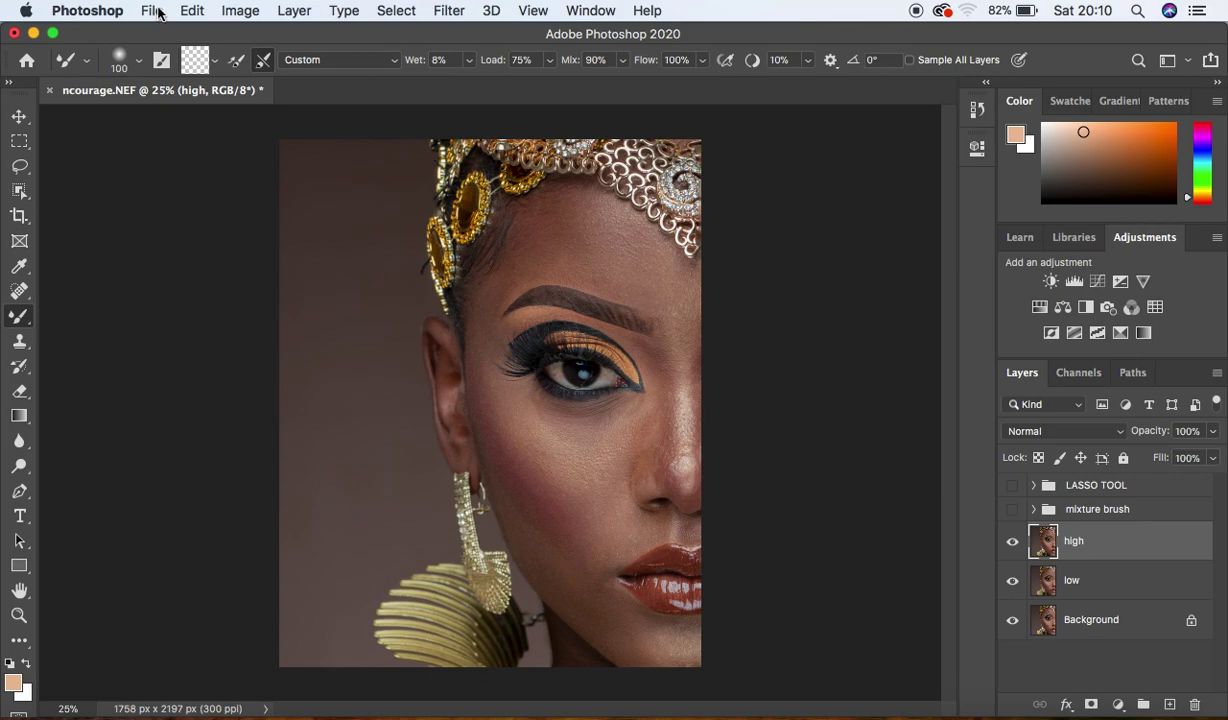
left_click(241, 10)
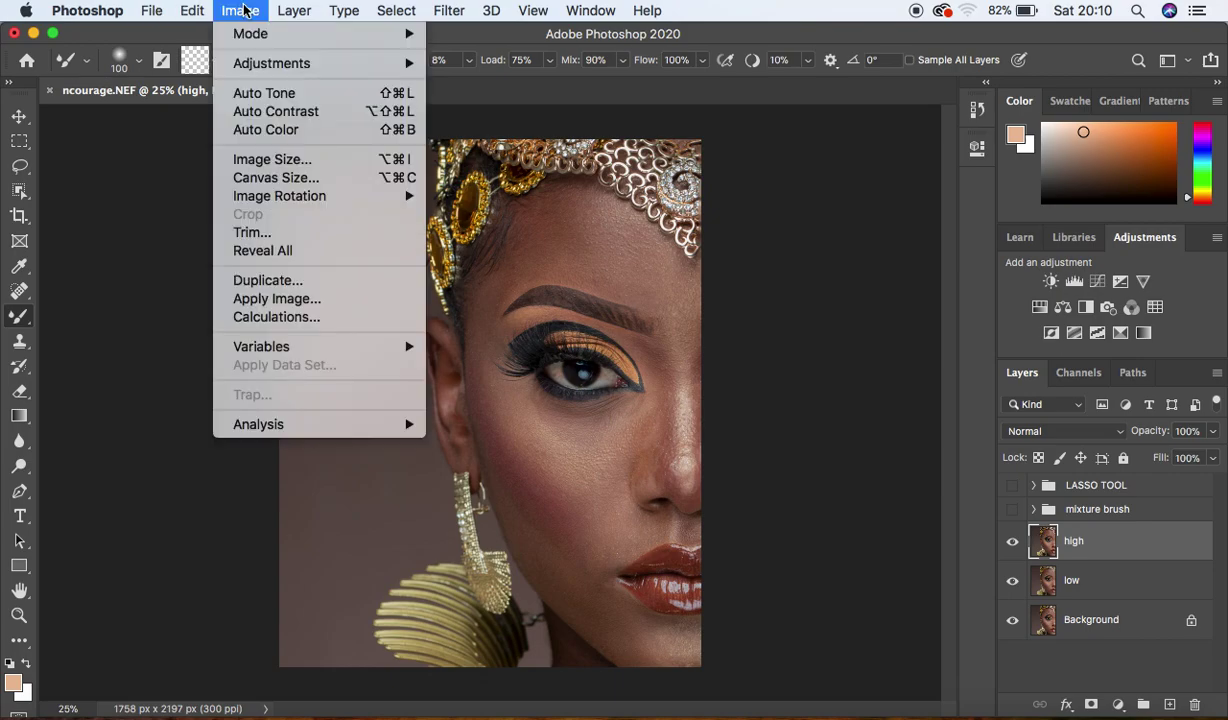
left_click(278, 301)
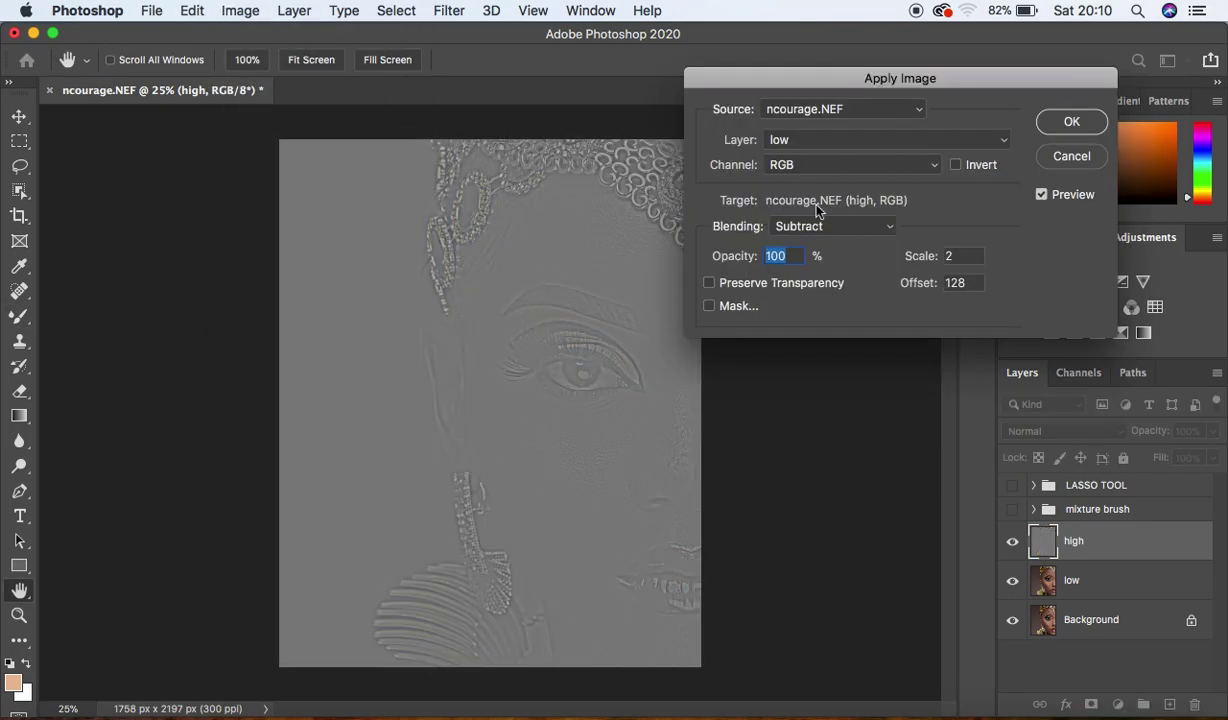
left_click(1068, 124)
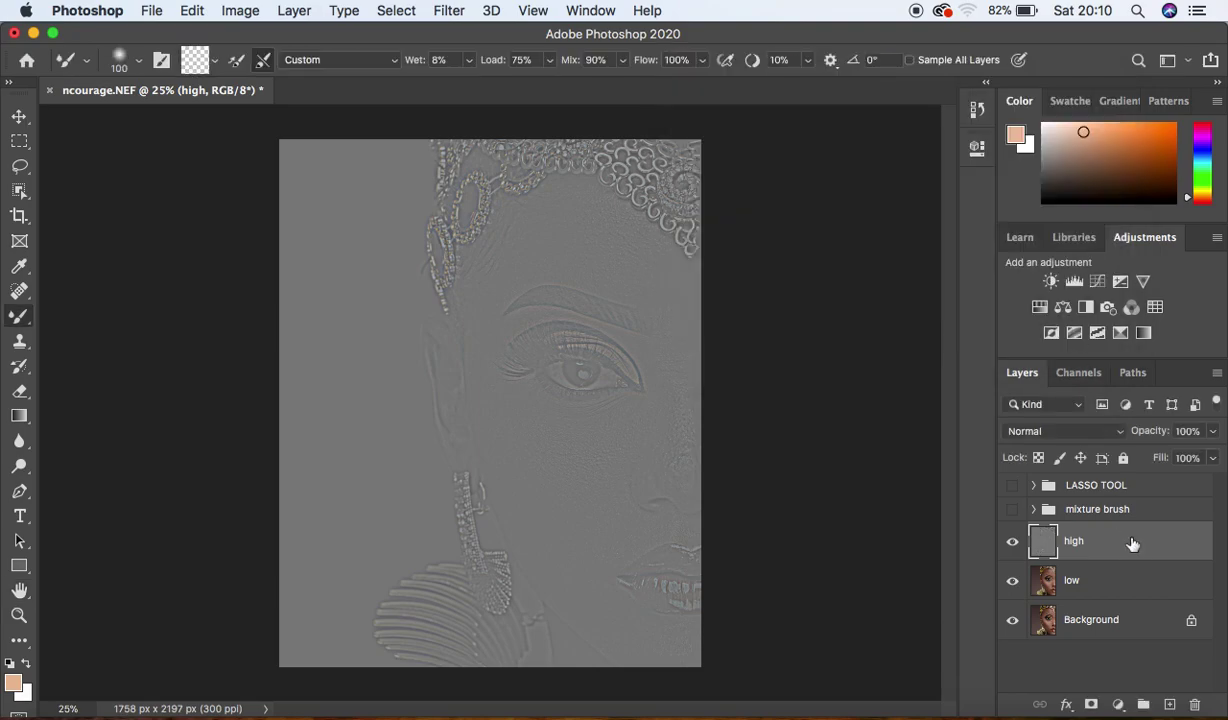
left_click(1068, 431)
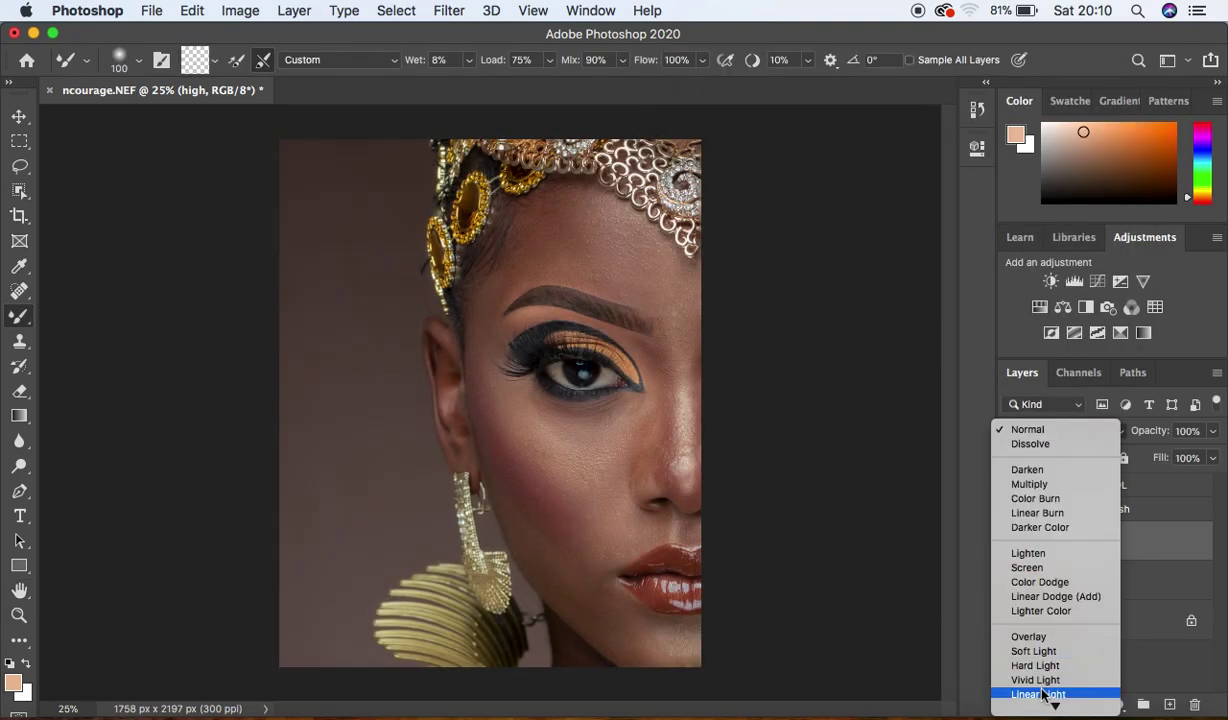
left_click(1043, 694)
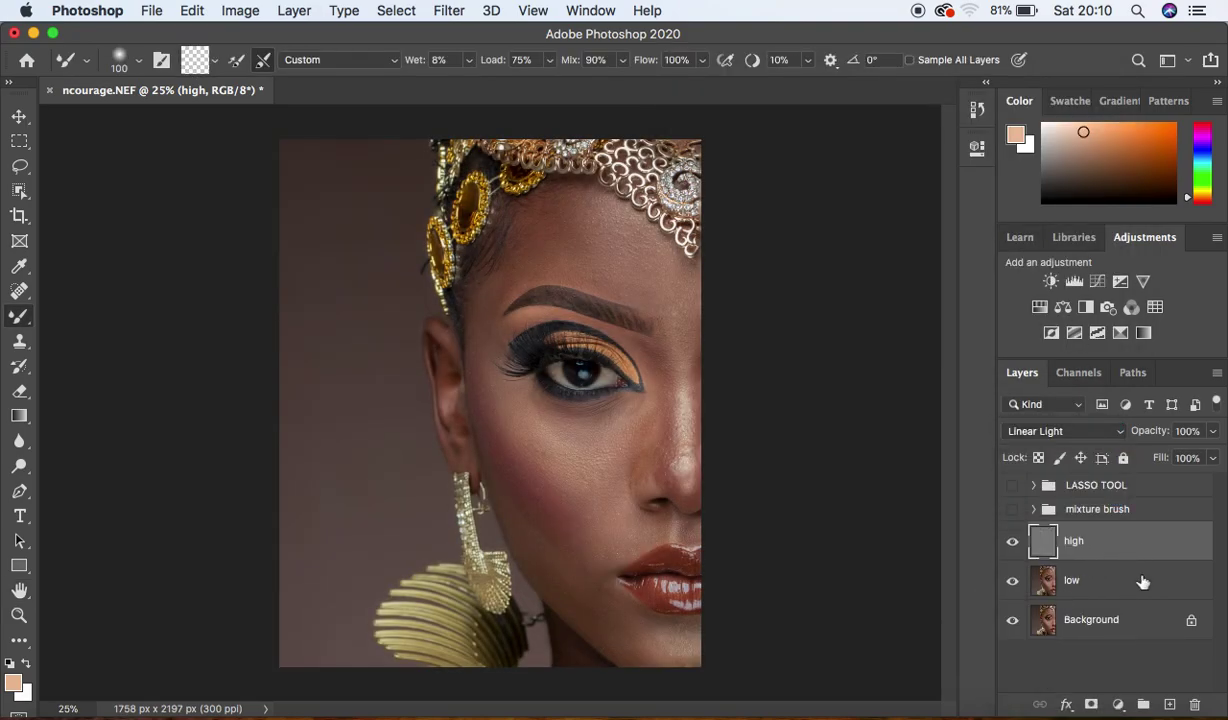
Step: Group high and low as 'lasso+ mixture brush', expand the group and select high
left_click(1142, 584, "shift")
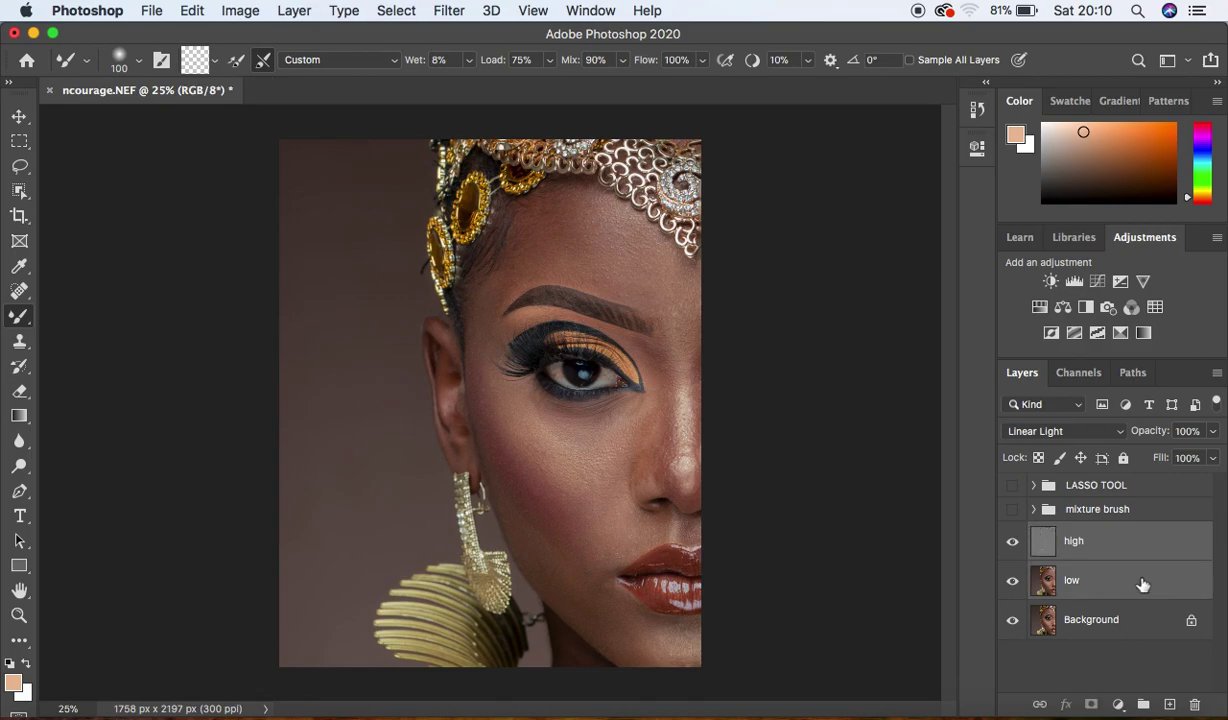
key("super+g")
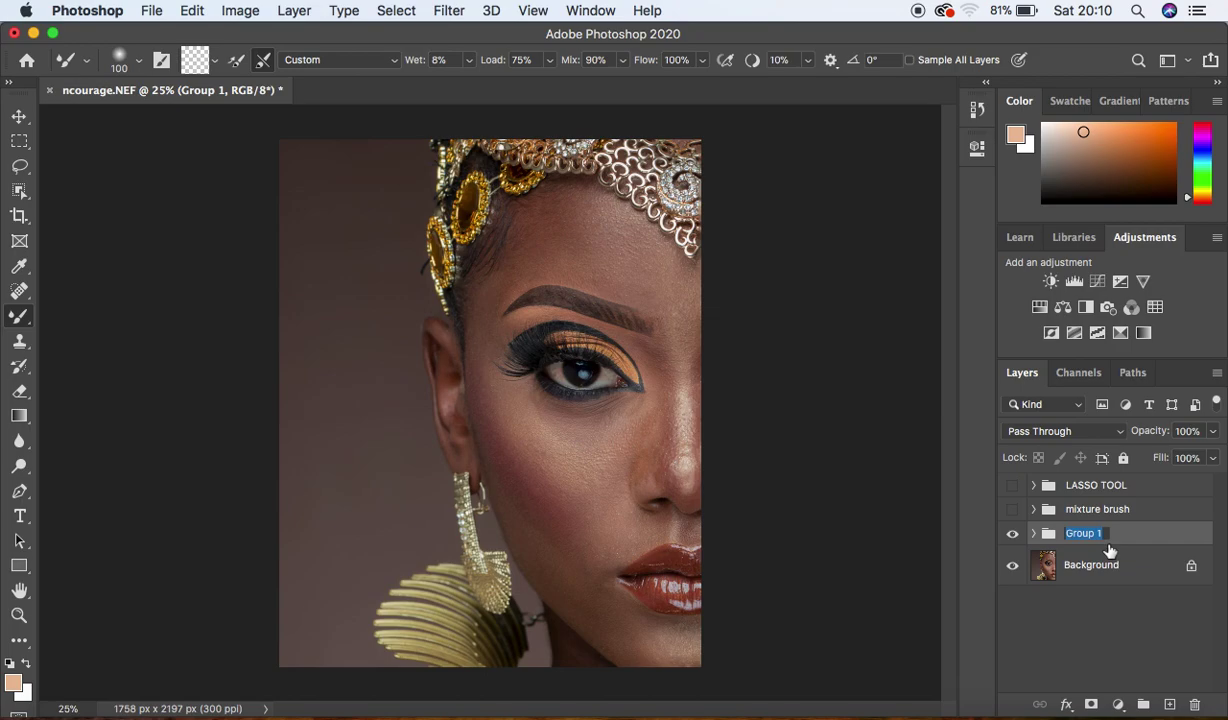
key("BackSpace")
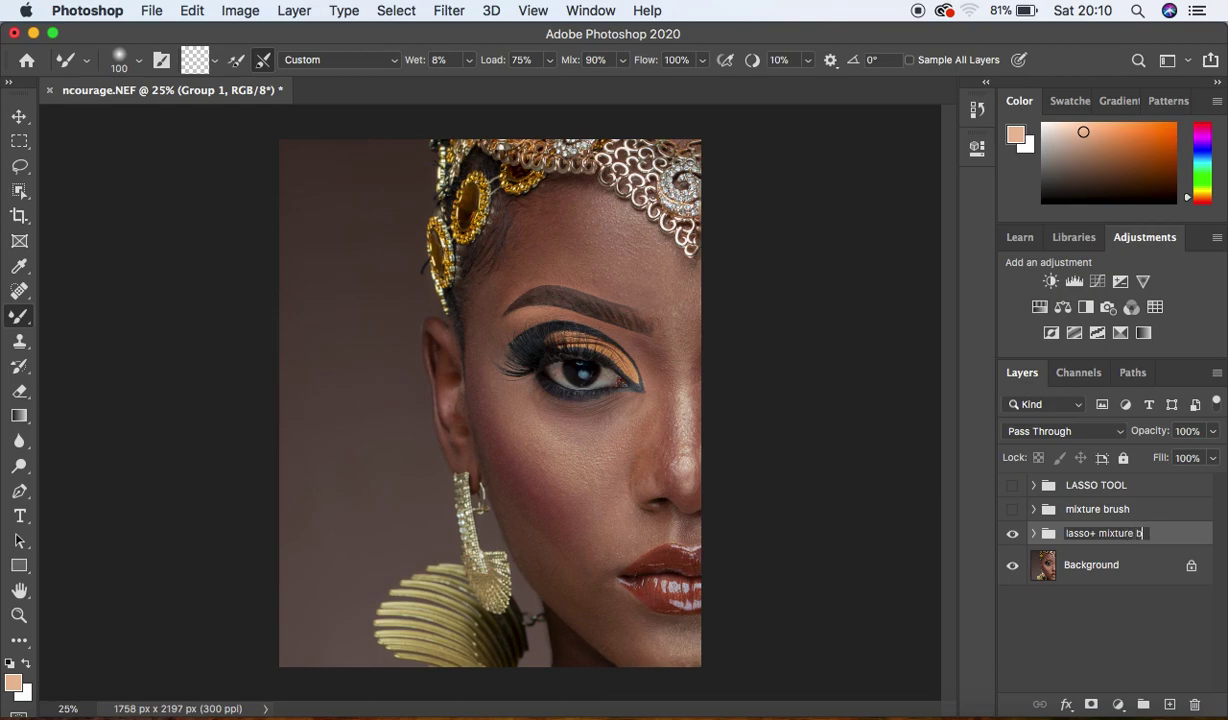
key("Return")
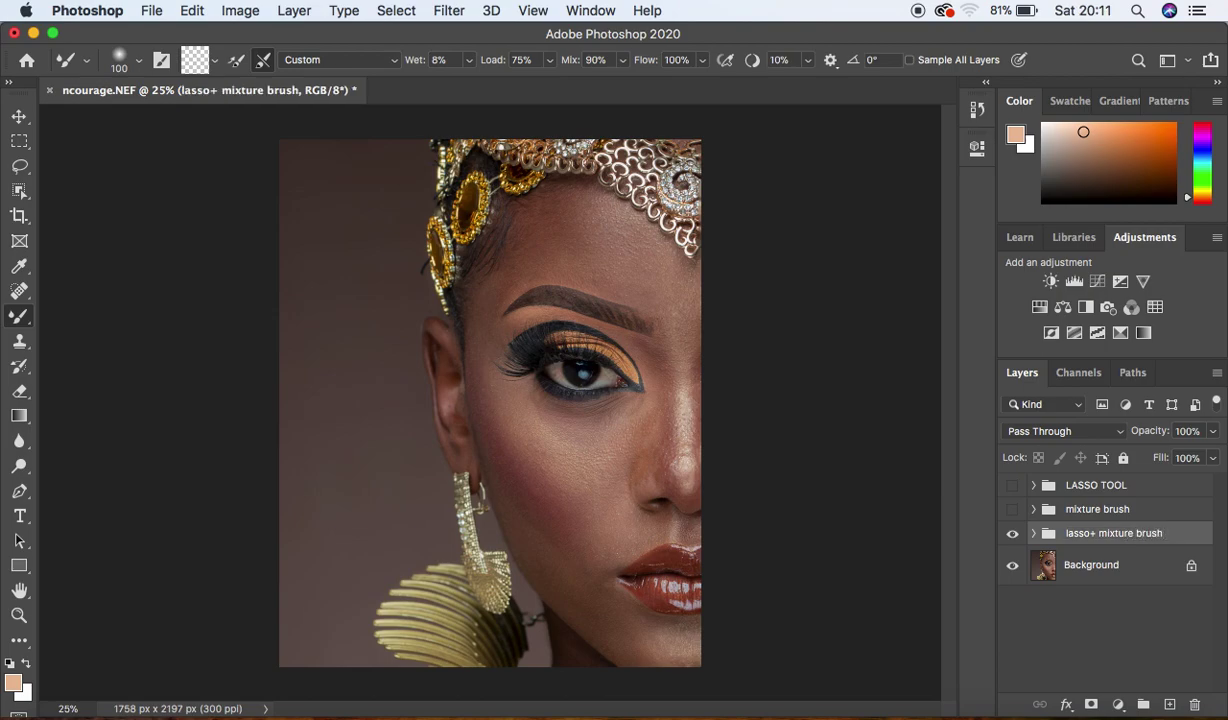
left_click(1034, 534)
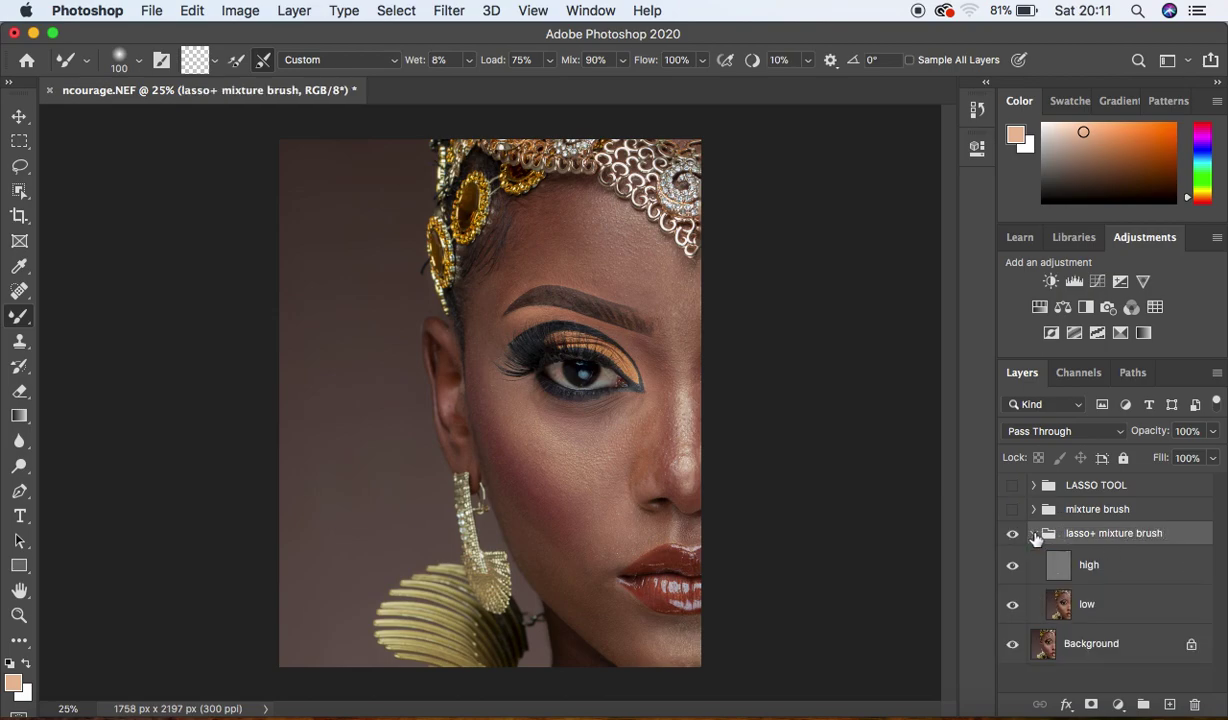
left_click(1126, 569)
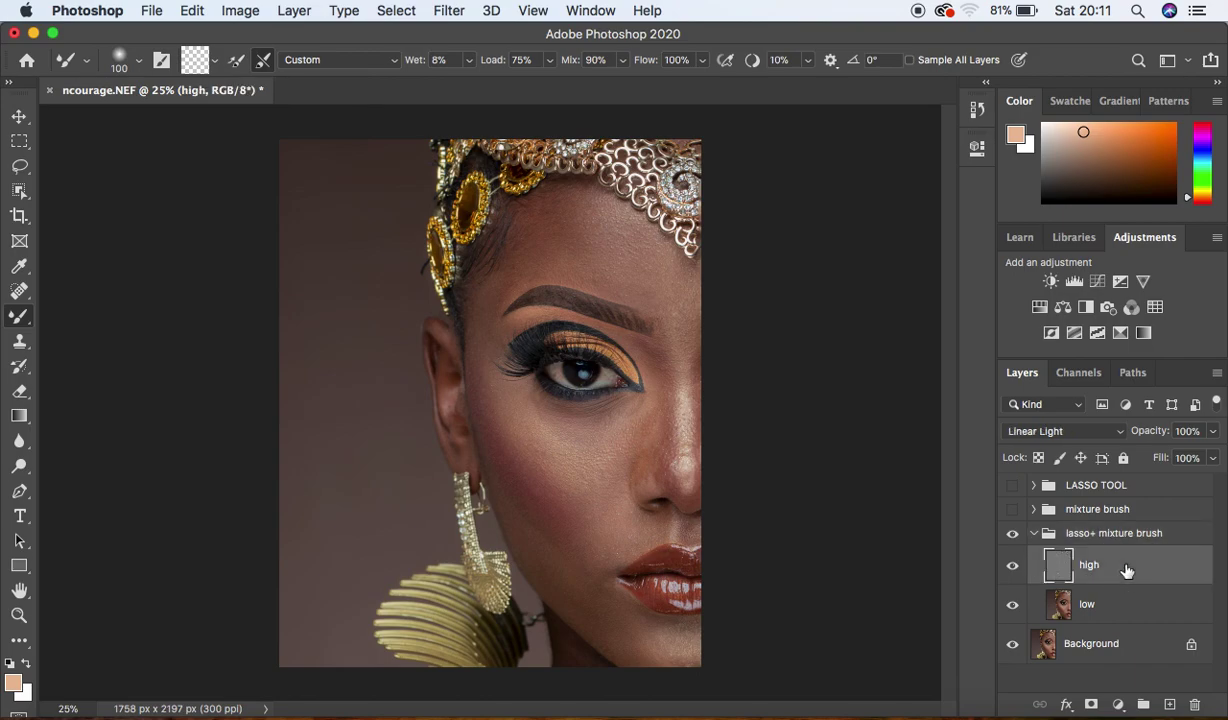
Step: Add a Black & White adjustment with Reds at -61, then select the low layer
left_click(1120, 710)
left_click(1005, 458)
left_click_drag(784, 277, 765, 279)
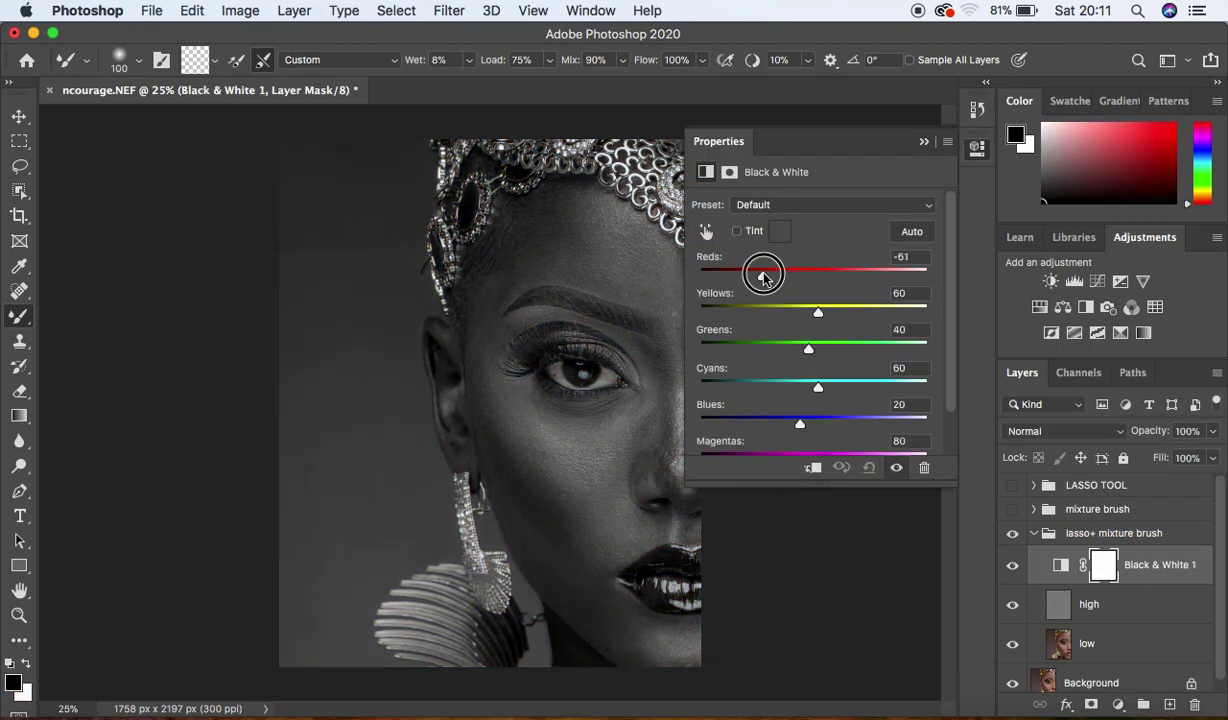
left_click(924, 143)
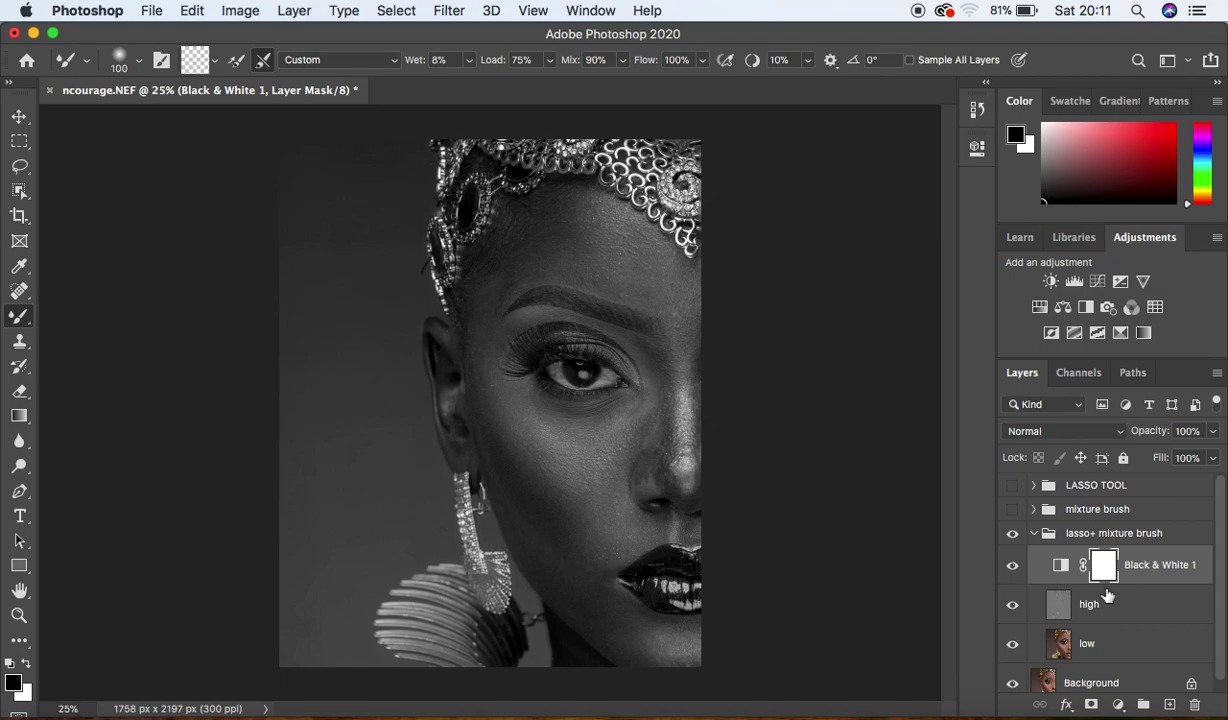
left_click(1127, 648)
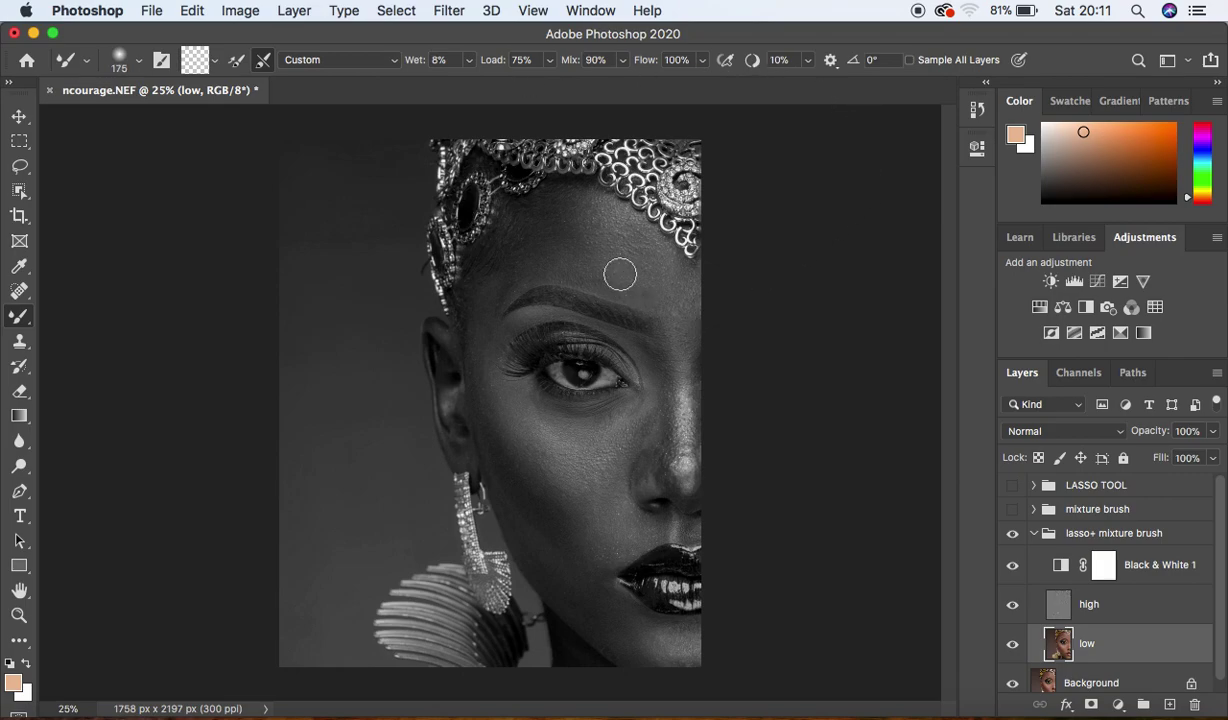
Step: Blend the forehead, left cheek, and skin between the eye corner and nose
mouse_move(682, 303)
left_mouse_down()
mouse_move(685, 288)
mouse_move(691, 312)
mouse_move(647, 254)
mouse_move(636, 274)
mouse_move(641, 255)
mouse_move(624, 254)
mouse_move(707, 282)
left_mouse_up()
mouse_move(634, 275)
left_mouse_down()
mouse_move(629, 230)
mouse_move(609, 272)
mouse_move(590, 226)
mouse_move(578, 250)
mouse_move(574, 211)
mouse_move(578, 225)
mouse_move(604, 215)
mouse_move(620, 231)
mouse_move(524, 262)
mouse_move(592, 268)
mouse_move(598, 282)
mouse_move(670, 304)
mouse_move(669, 273)
mouse_move(690, 330)
mouse_move(634, 264)
left_mouse_up()
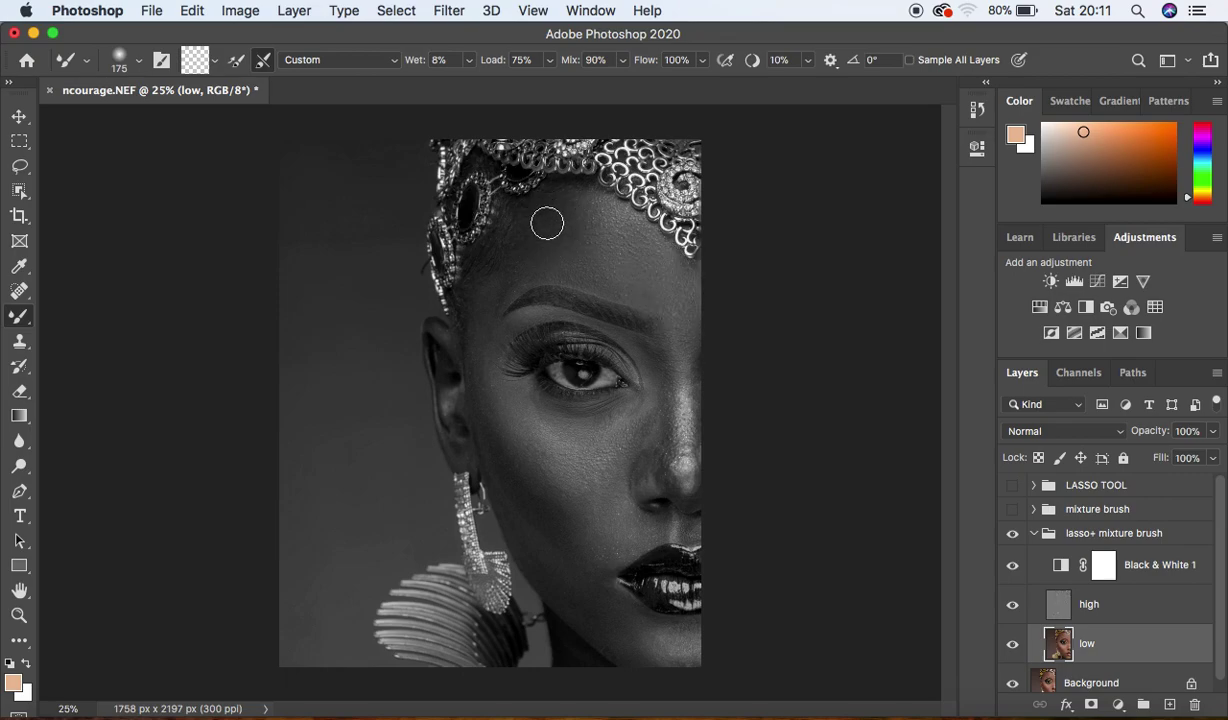
mouse_move(487, 384)
left_mouse_down()
mouse_move(548, 474)
mouse_move(572, 451)
mouse_move(529, 474)
mouse_move(576, 520)
mouse_move(496, 452)
mouse_move(513, 477)
mouse_move(477, 351)
mouse_move(490, 403)
left_mouse_up()
mouse_move(573, 557)
left_mouse_down()
mouse_move(521, 512)
mouse_move(581, 578)
mouse_move(578, 556)
mouse_move(556, 567)
mouse_move(608, 635)
mouse_move(589, 580)
mouse_move(545, 564)
mouse_move(519, 535)
mouse_move(470, 437)
left_mouse_up()
mouse_move(611, 638)
left_mouse_down()
mouse_move(688, 647)
mouse_move(592, 628)
mouse_move(565, 521)
mouse_move(572, 532)
mouse_move(513, 477)
mouse_move(479, 383)
left_mouse_up()
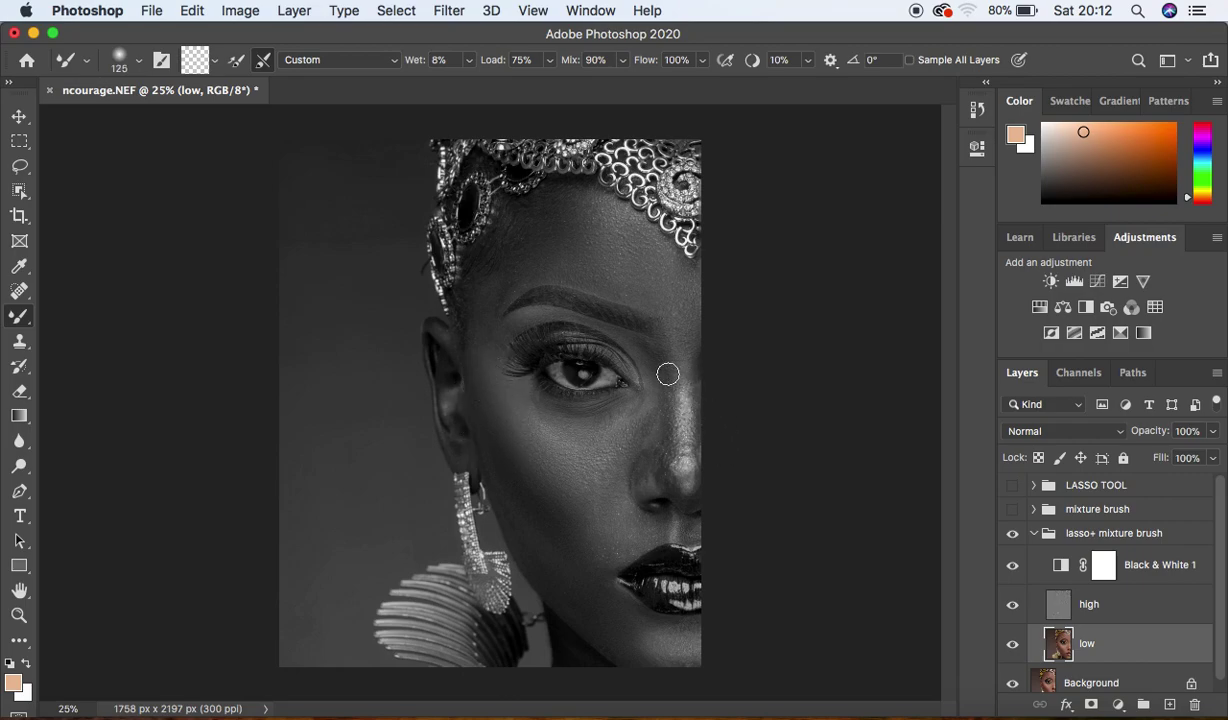
mouse_move(666, 376)
left_mouse_down()
mouse_move(669, 458)
mouse_move(661, 411)
mouse_move(658, 452)
mouse_move(672, 433)
mouse_move(677, 488)
mouse_move(663, 359)
mouse_move(663, 386)
left_mouse_up()
mouse_move(706, 466)
left_mouse_down()
mouse_move(682, 381)
mouse_move(688, 471)
mouse_move(687, 437)
left_mouse_up()
Step: Blend the brow, the cheek beside the nose, along the nose, the chin and the temple
mouse_move(692, 324)
left_mouse_down()
mouse_move(664, 300)
mouse_move(711, 302)
left_mouse_up()
mouse_move(664, 399)
left_mouse_down()
mouse_move(660, 459)
mouse_move(652, 377)
mouse_move(606, 419)
left_mouse_up()
mouse_move(661, 468)
left_mouse_down()
mouse_move(659, 443)
mouse_move(674, 485)
mouse_move(664, 468)
mouse_move(639, 474)
mouse_move(658, 477)
mouse_move(647, 439)
mouse_move(668, 476)
mouse_move(696, 466)
mouse_move(696, 406)
mouse_move(705, 418)
left_mouse_up()
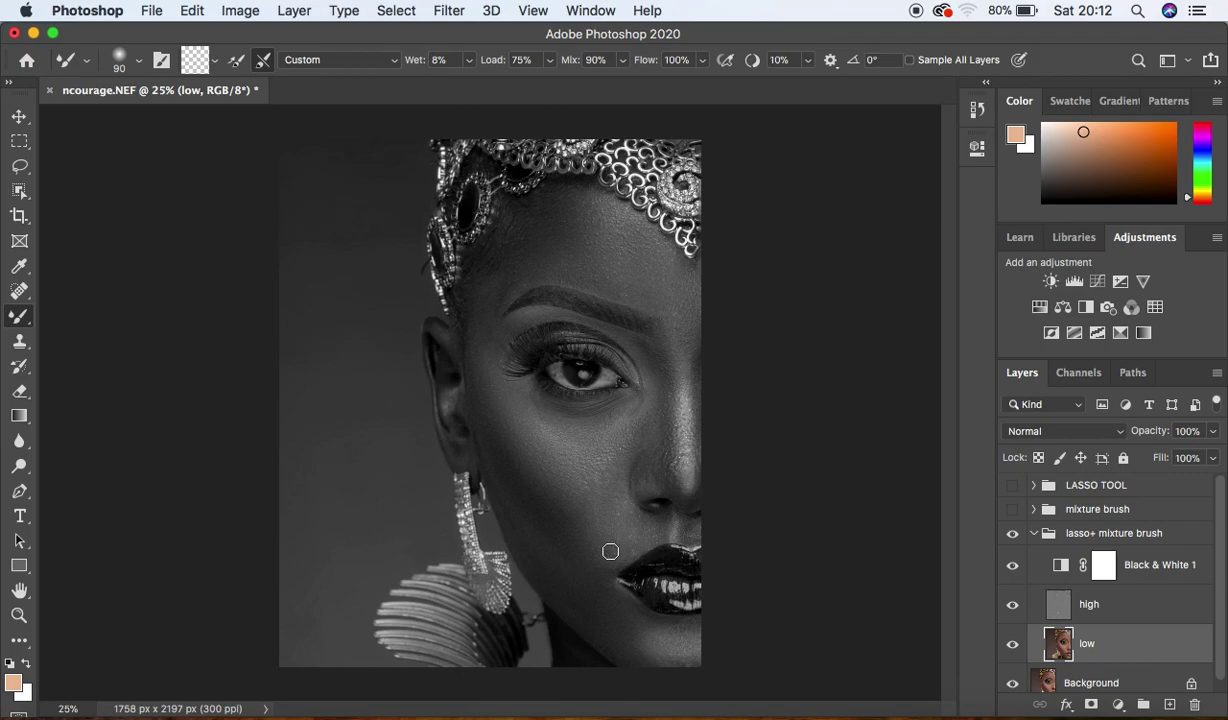
mouse_move(609, 553)
left_mouse_down()
mouse_move(604, 584)
mouse_move(600, 556)
mouse_move(618, 603)
mouse_move(581, 590)
mouse_move(587, 601)
mouse_move(564, 569)
mouse_move(567, 544)
mouse_move(578, 551)
mouse_move(552, 512)
mouse_move(520, 508)
mouse_move(491, 454)
mouse_move(514, 514)
left_mouse_up()
mouse_move(670, 660)
left_mouse_down()
mouse_move(672, 636)
mouse_move(707, 636)
mouse_move(608, 645)
mouse_move(597, 632)
mouse_move(617, 651)
mouse_move(653, 655)
left_mouse_up()
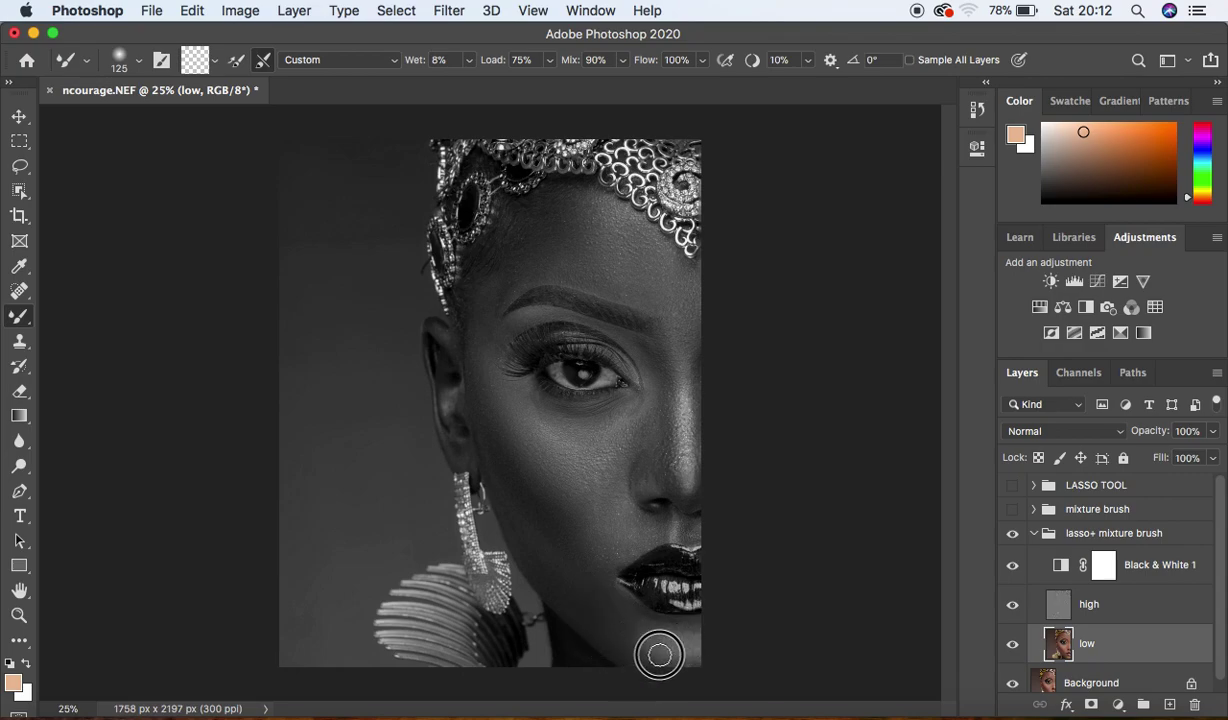
left_click_drag(646, 441, 663, 441)
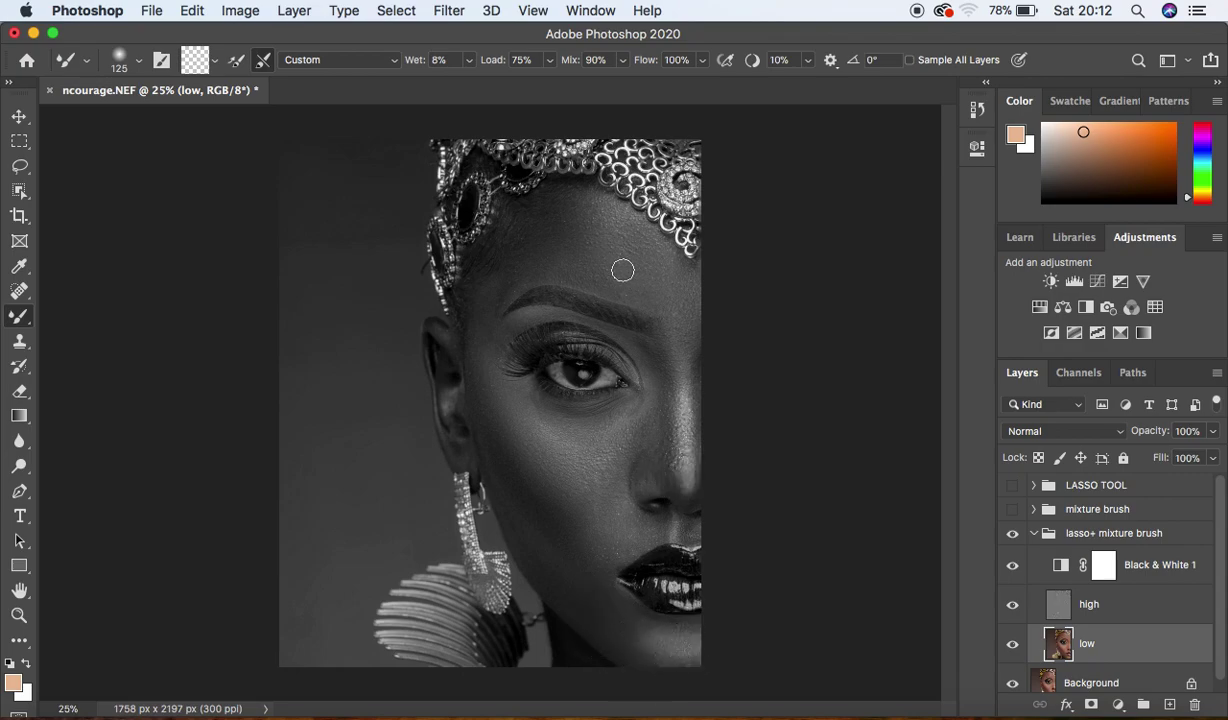
mouse_move(521, 270)
left_mouse_down()
mouse_move(491, 304)
mouse_move(502, 274)
mouse_move(482, 321)
mouse_move(502, 282)
mouse_move(477, 391)
mouse_move(496, 426)
left_mouse_up()
Step: Hide Black & White, give the cheek a final pass, delete that layer and select low
left_click(1013, 566)
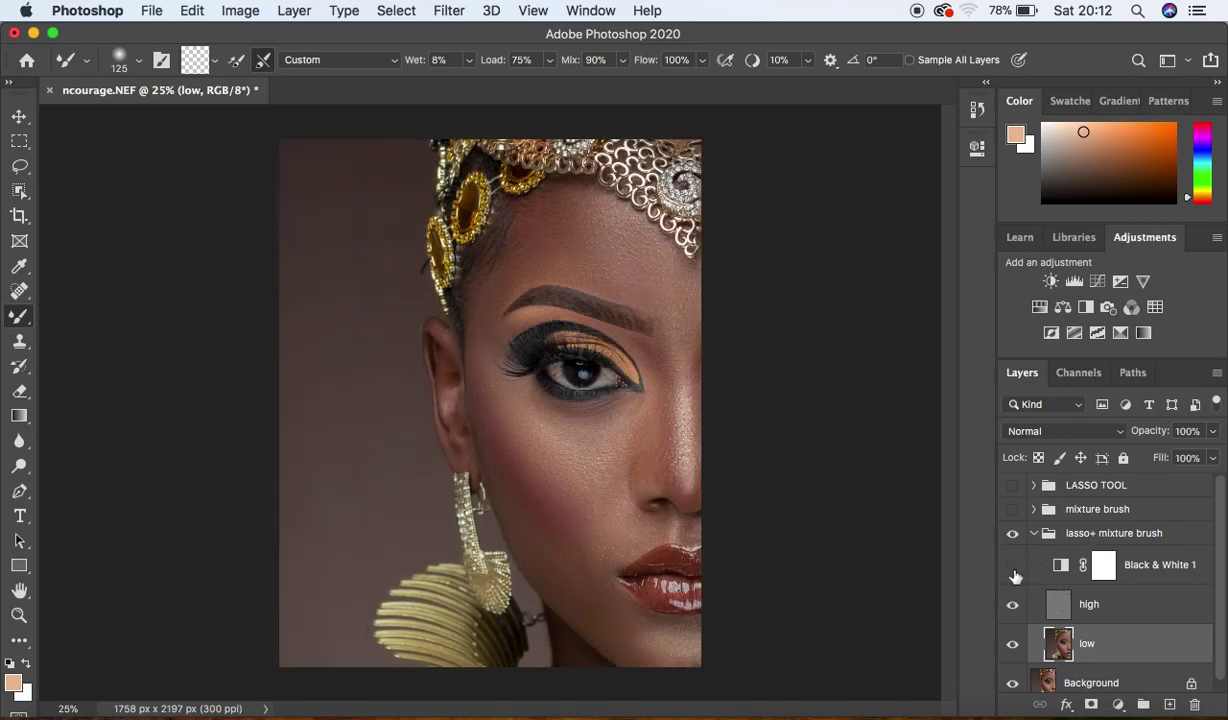
left_click_drag(540, 528, 537, 533)
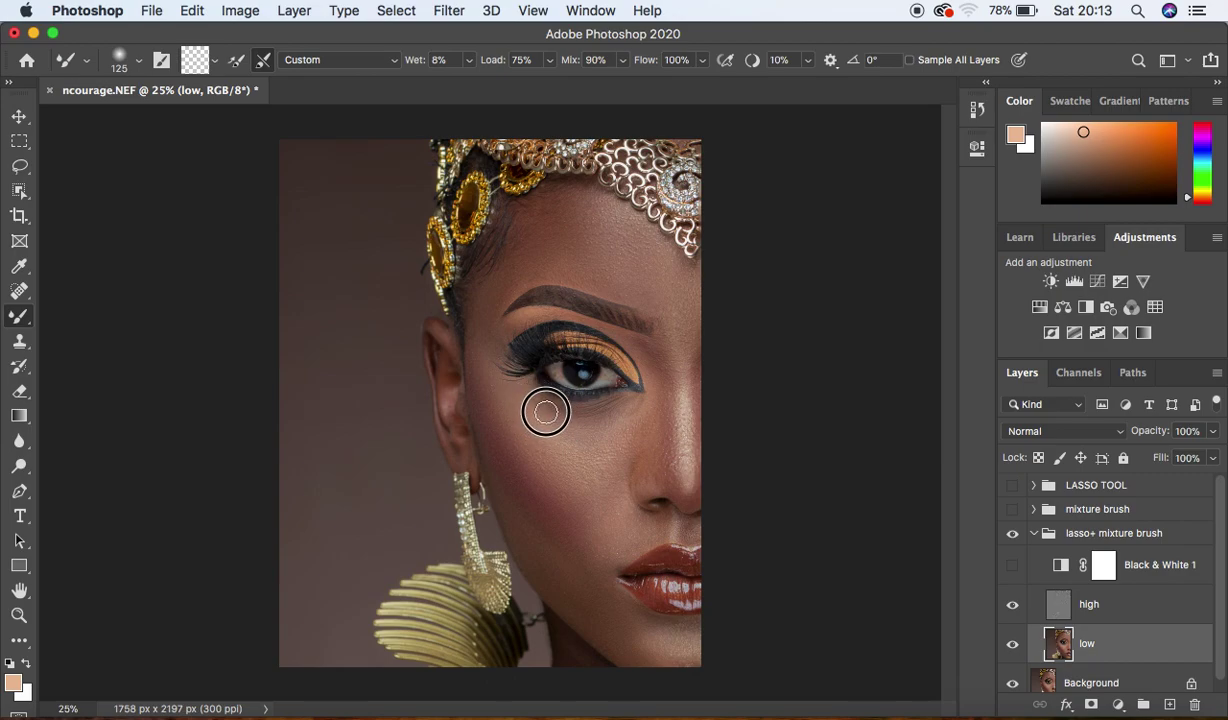
left_click(1198, 566)
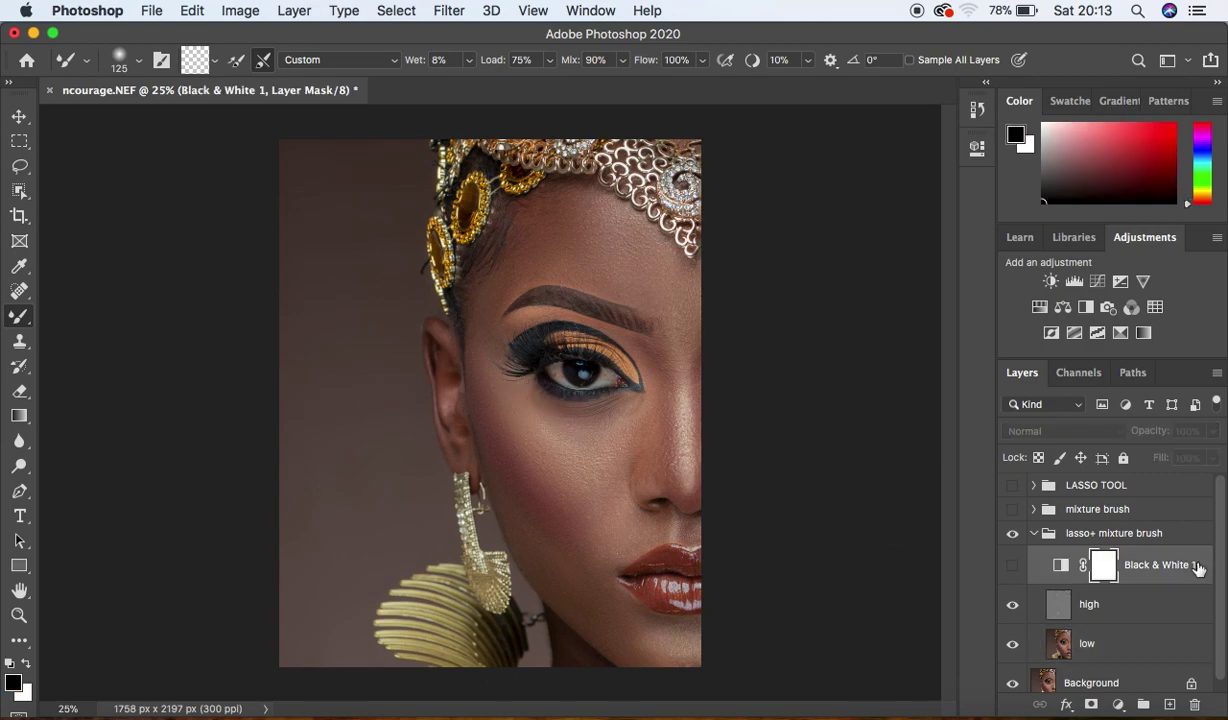
key("Delete")
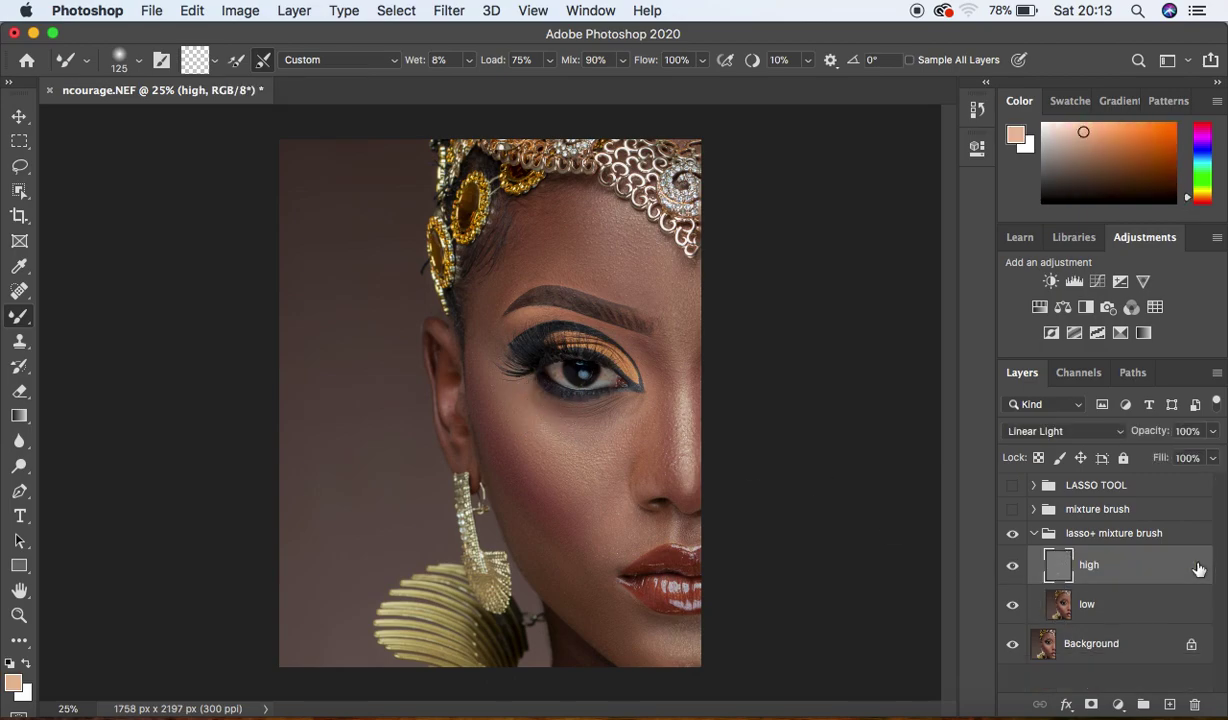
left_click(1138, 606)
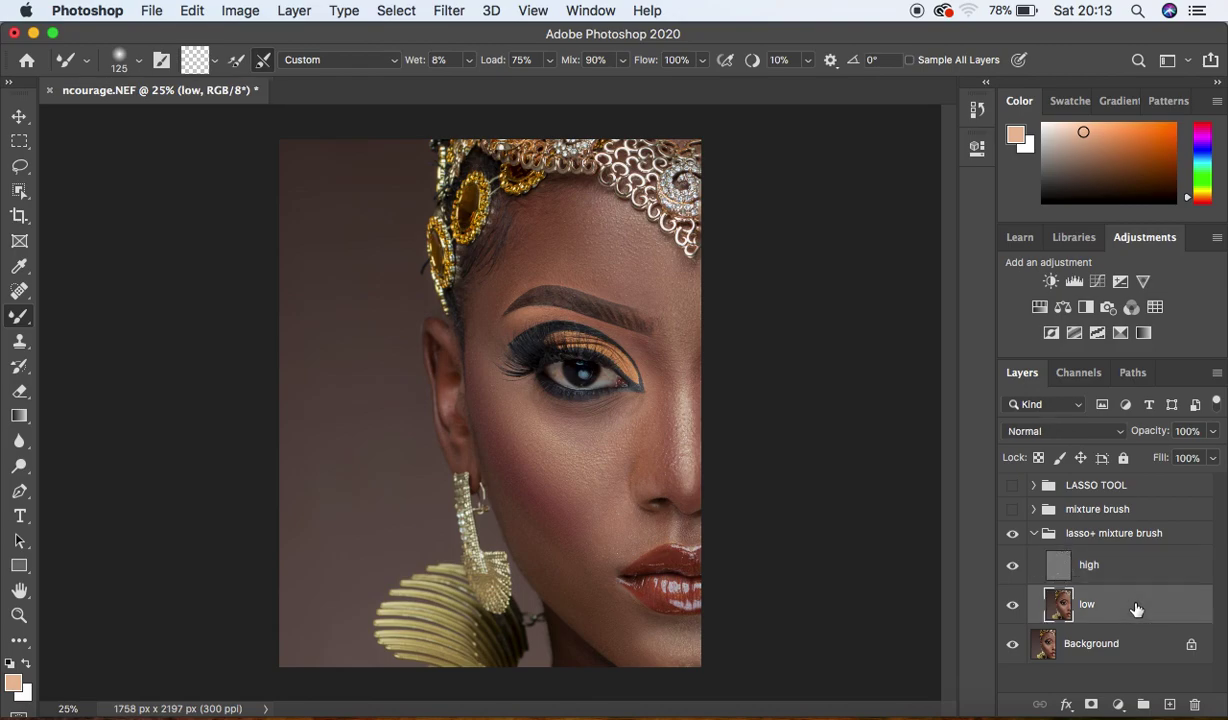
Step: Zoom to 50% and lasso the forehead skin below the headpiece
left_click(17, 170)
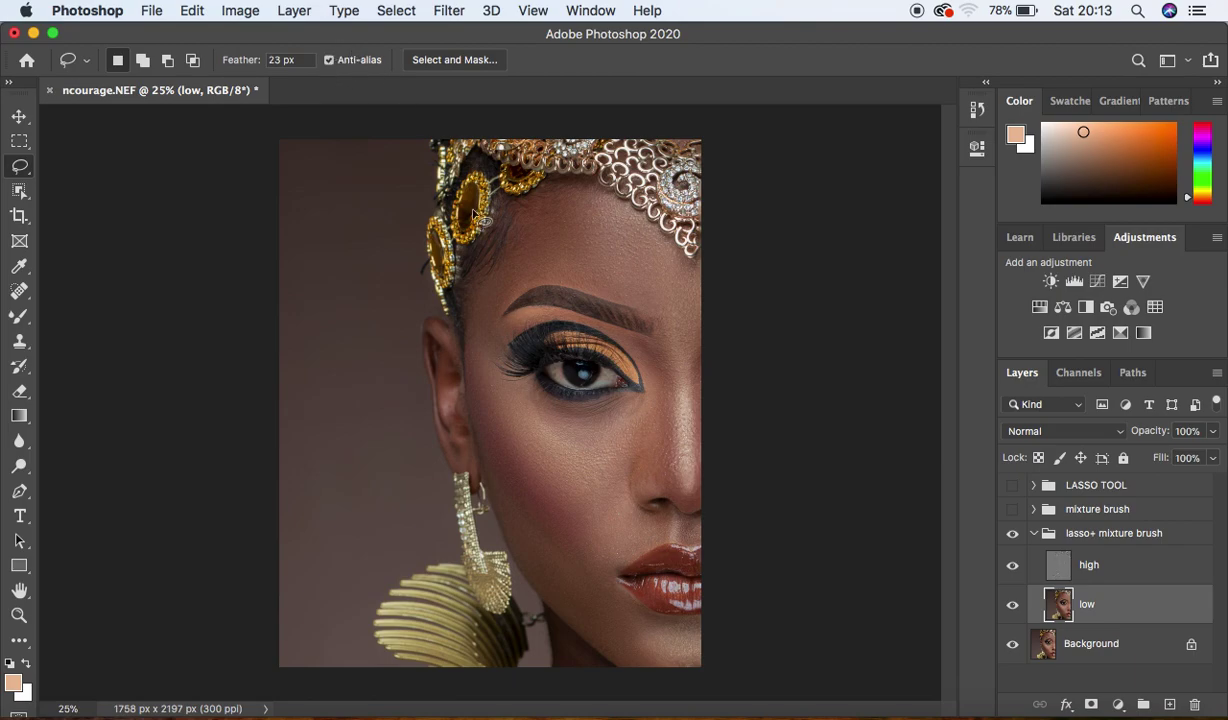
key("super+equal")
key("super+equal")
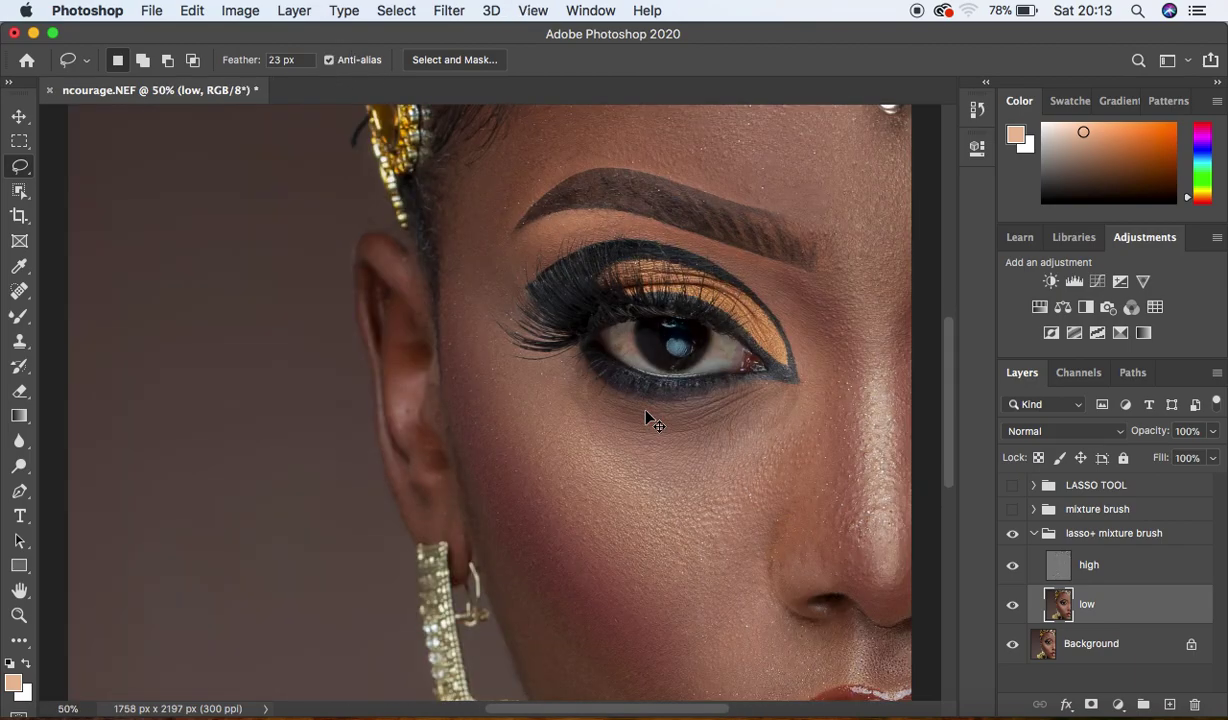
left_click_drag(655, 714, 698, 710)
left_click_drag(949, 490, 949, 418)
mouse_move(433, 184)
left_mouse_down()
mouse_move(476, 165)
mouse_move(525, 178)
mouse_move(716, 332)
mouse_move(764, 346)
mouse_move(762, 438)
mouse_move(711, 443)
mouse_move(598, 389)
mouse_move(463, 349)
mouse_move(398, 368)
mouse_move(328, 435)
mouse_move(295, 428)
mouse_move(296, 373)
mouse_move(342, 323)
mouse_move(379, 228)
mouse_move(435, 172)
left_mouse_up()
Step: Blur the forehead selection with a 27.5 px Gaussian Blur, deselect, and zoom out
left_click(443, 12)
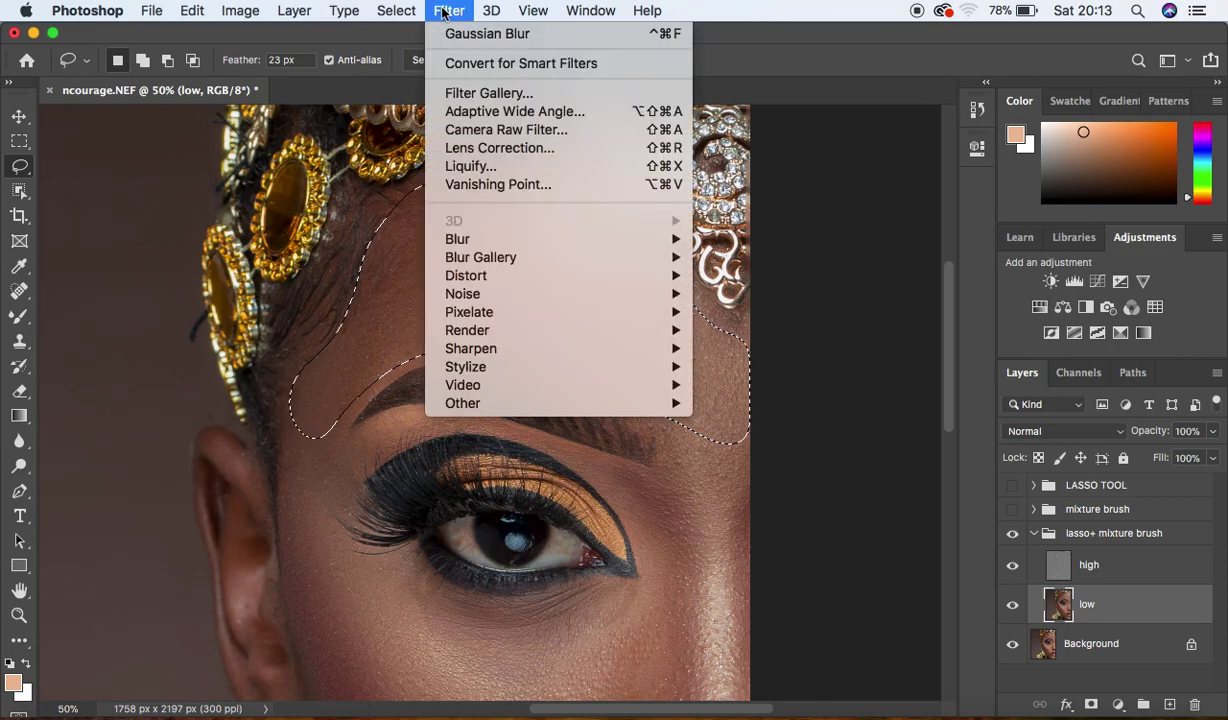
mouse_move(515, 241)
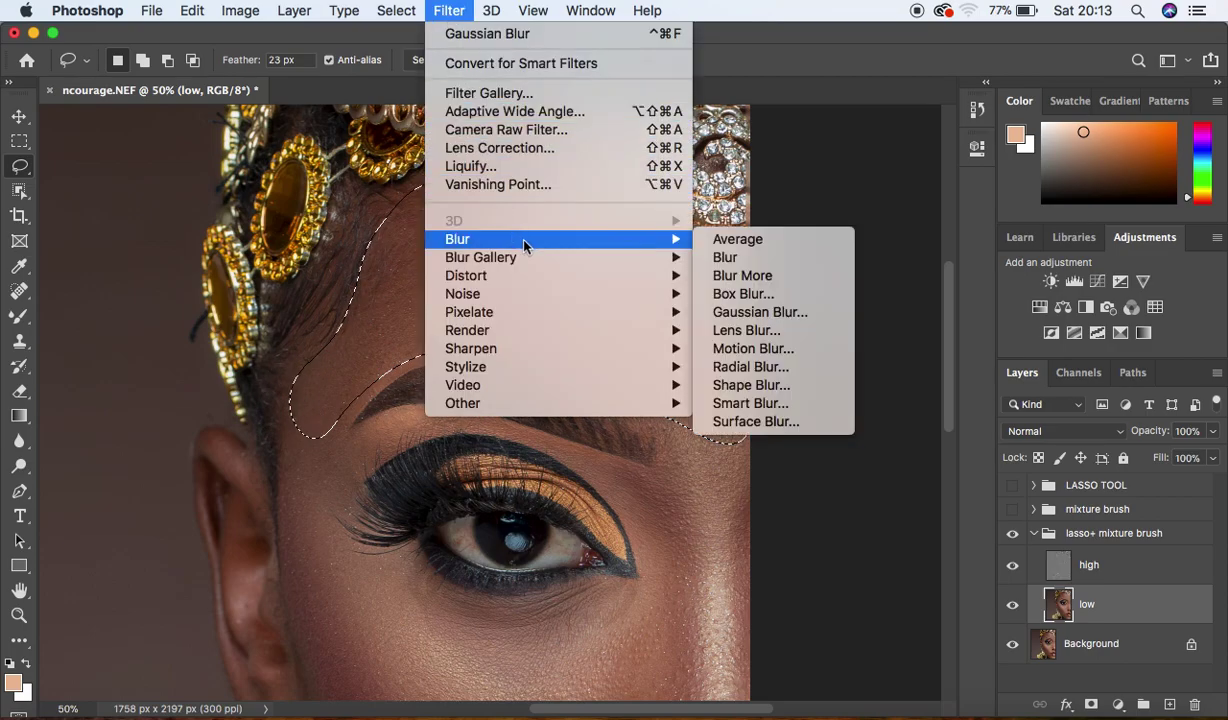
left_click(748, 314)
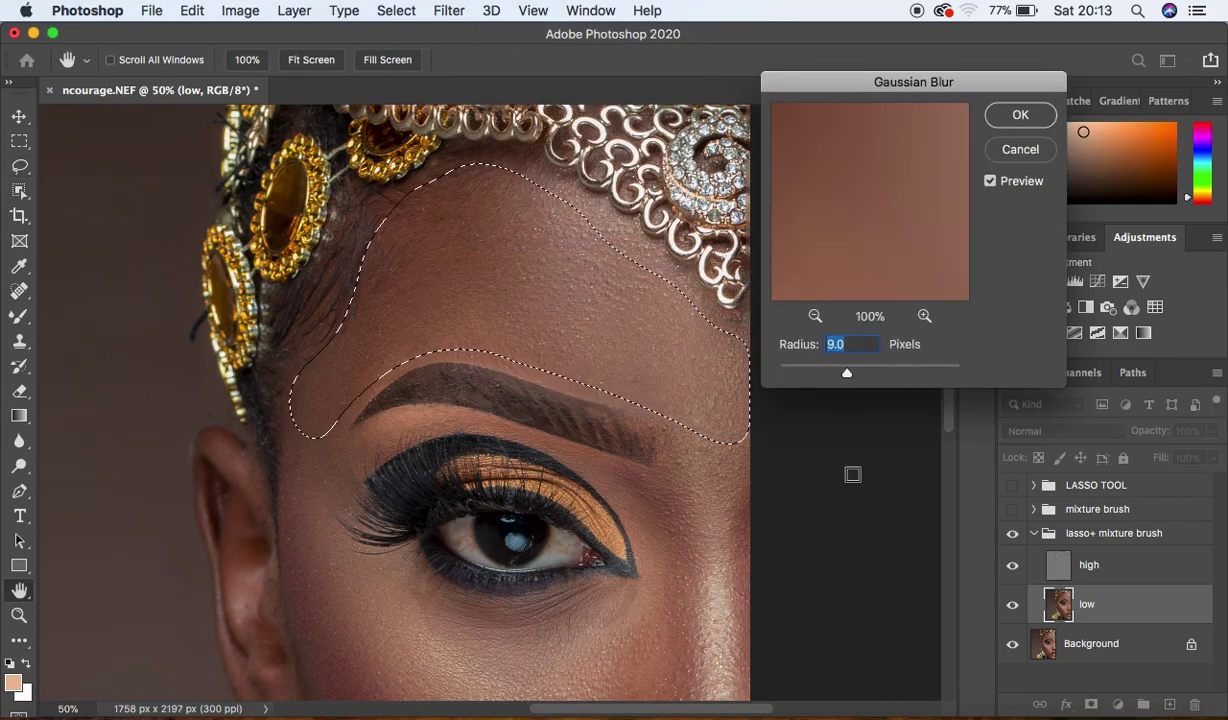
left_click_drag(849, 374, 853, 376)
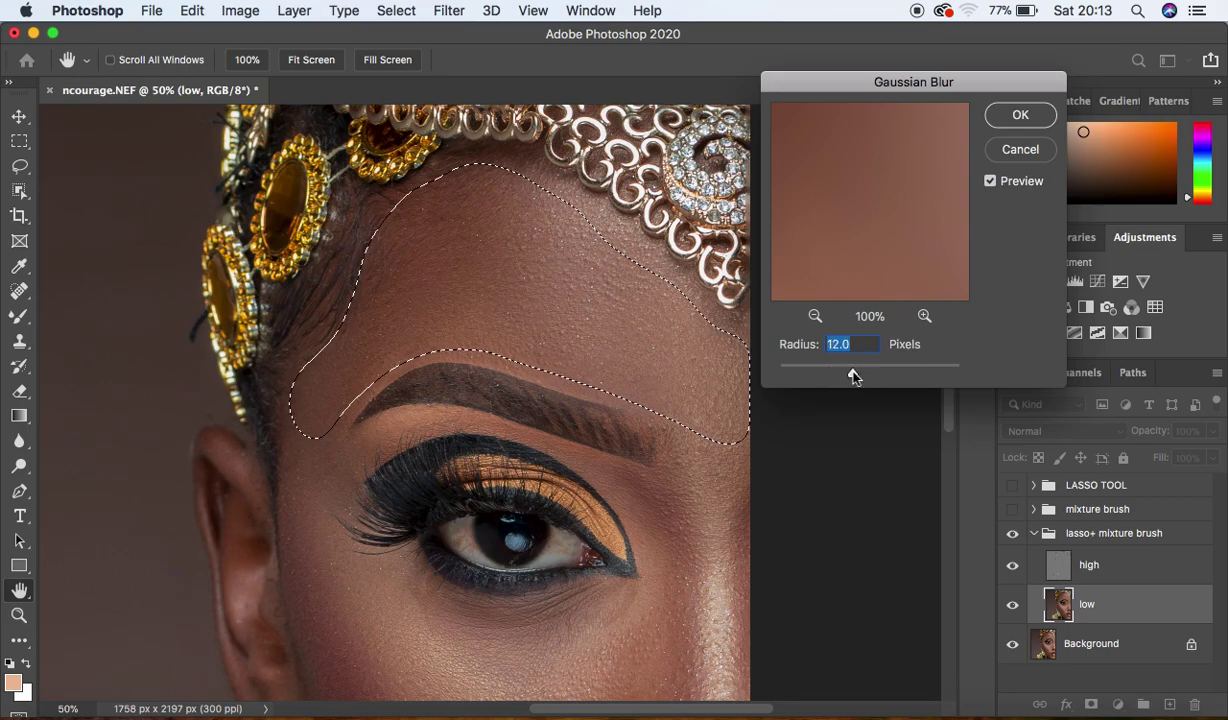
left_click(853, 375)
left_click_drag(853, 375, 859, 376)
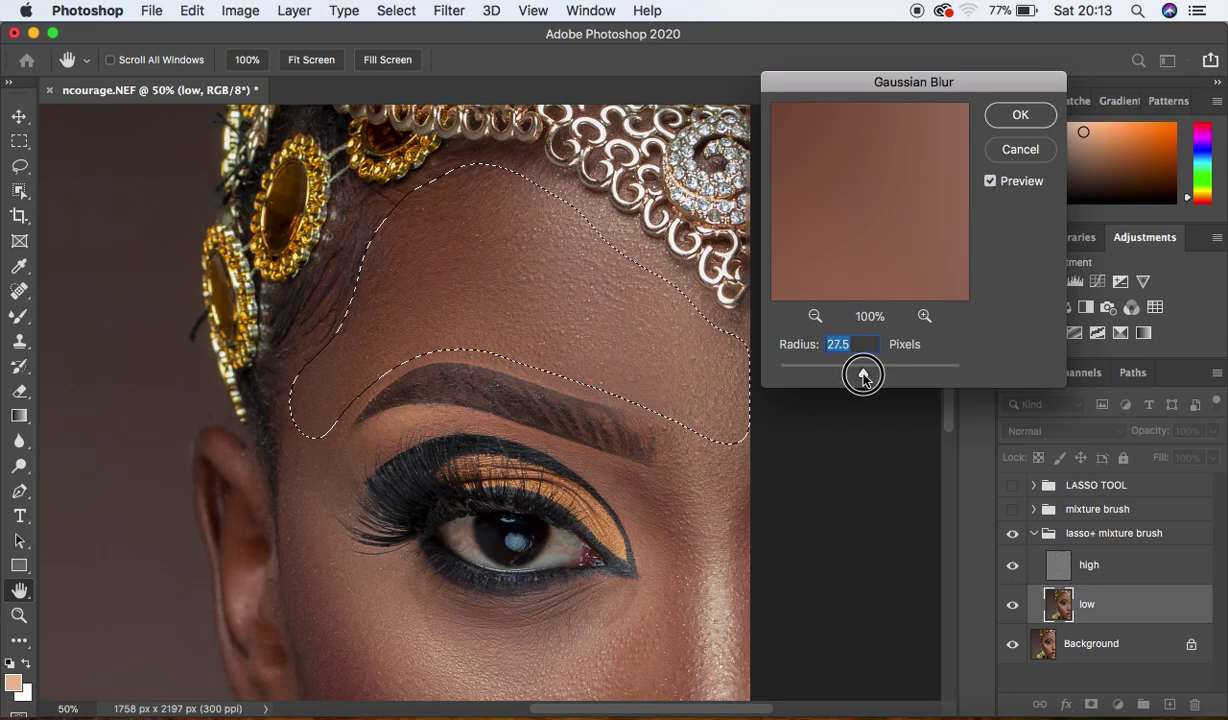
left_click(1017, 115)
key("super+d")
left_click_drag(950, 339, 950, 357)
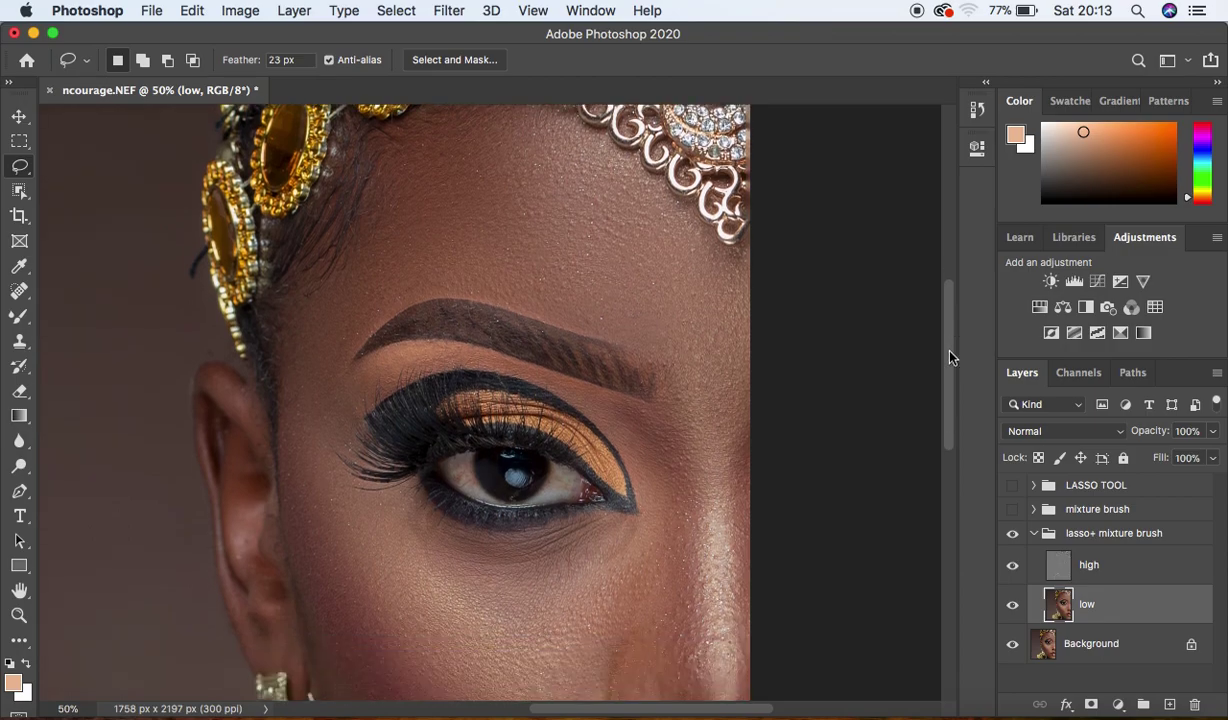
key("super+minus")
key("super+minus")
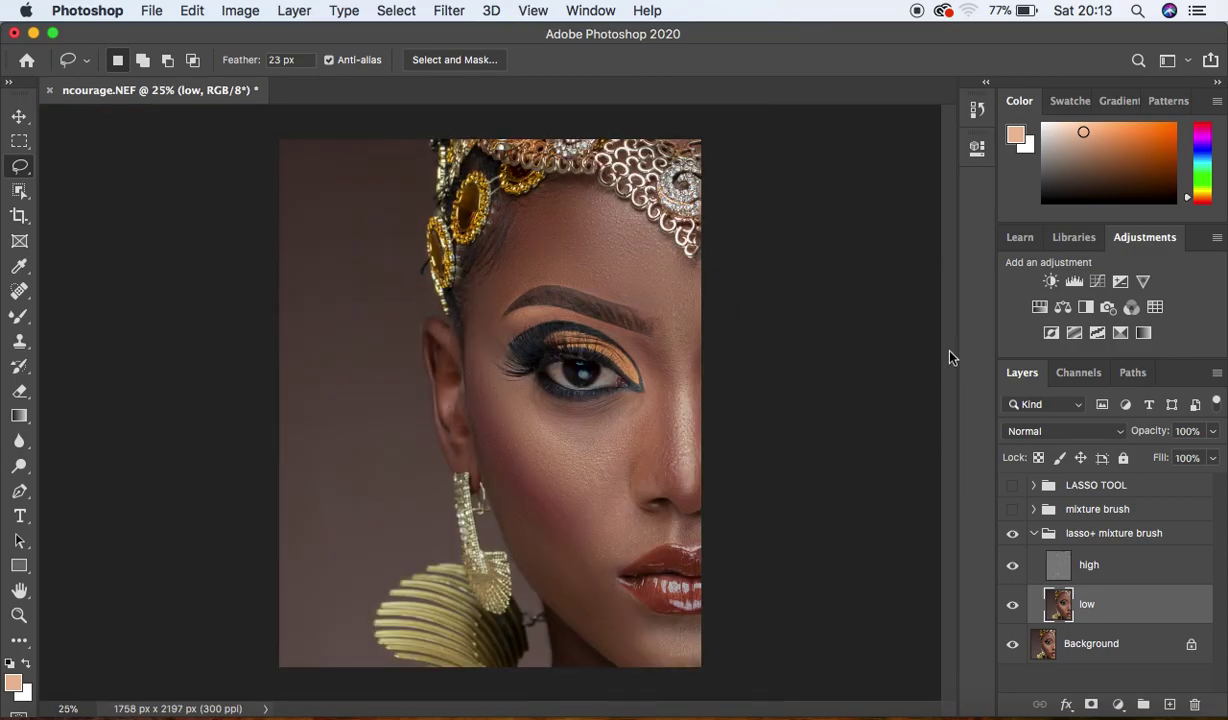
Step: Reapply the last Gaussian Blur to lassoed patches beside the brow and on the cheek
mouse_move(697, 280)
left_mouse_down()
mouse_move(677, 301)
mouse_move(680, 348)
mouse_move(707, 285)
mouse_move(697, 312)
left_mouse_up()
right_click(697, 312)
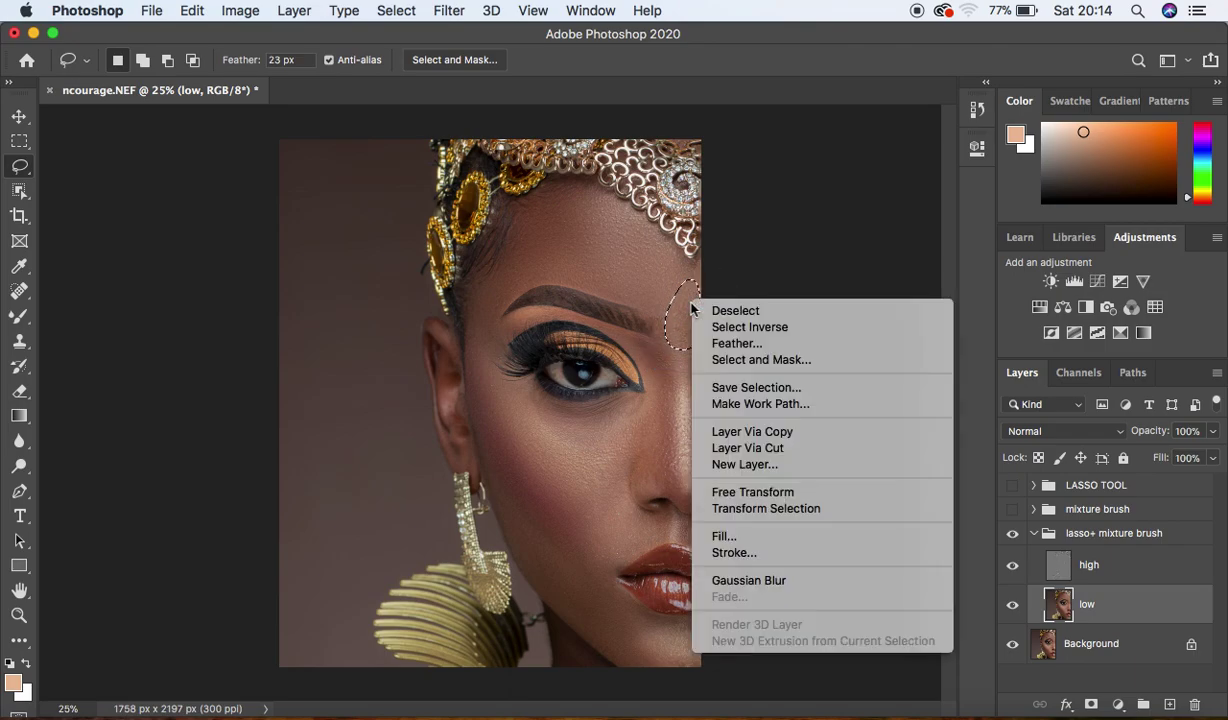
left_click(781, 583)
key("super+d")
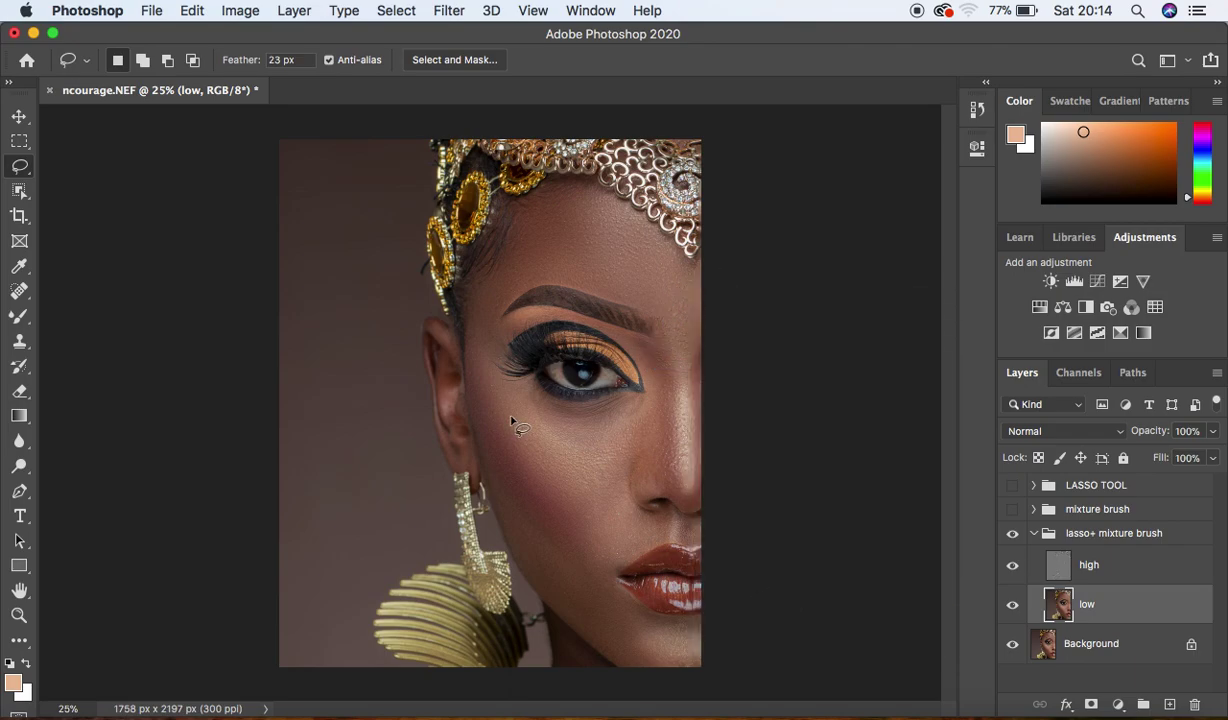
mouse_move(467, 336)
left_mouse_down()
mouse_move(504, 381)
mouse_move(551, 406)
mouse_move(588, 412)
mouse_move(645, 389)
mouse_move(651, 419)
mouse_move(619, 471)
mouse_move(579, 497)
mouse_move(512, 459)
mouse_move(469, 348)
left_mouse_up()
right_click(520, 424)
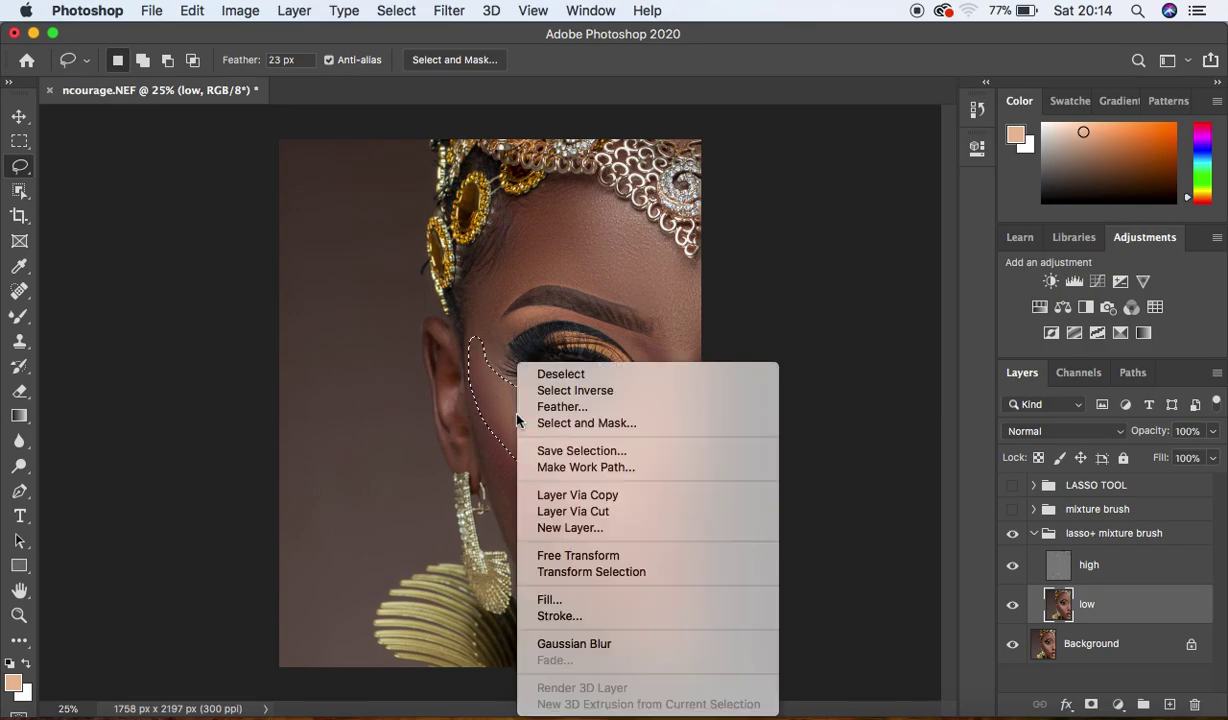
left_click(606, 647)
Step: Blur lassoed lower-cheek and jaw patches beside the lips, then outline the side of the nose
left_click_drag(490, 413, 573, 494)
mouse_move(617, 490)
left_mouse_down()
mouse_move(650, 521)
mouse_move(626, 568)
mouse_move(594, 588)
mouse_move(545, 584)
mouse_move(485, 455)
mouse_move(488, 470)
left_mouse_up()
right_click(512, 508)
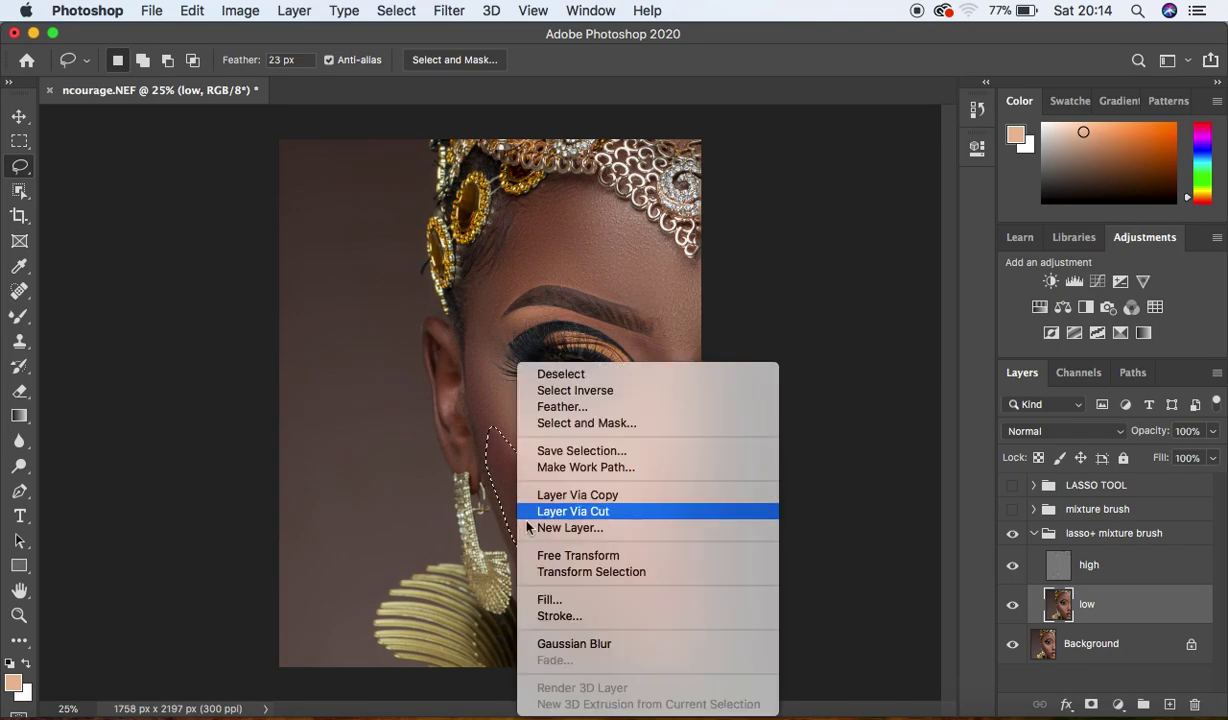
left_click(580, 643)
mouse_move(587, 568)
left_mouse_down()
mouse_move(604, 642)
mouse_move(634, 666)
mouse_move(687, 670)
mouse_move(710, 648)
mouse_move(704, 630)
mouse_move(633, 607)
mouse_move(589, 569)
left_mouse_up()
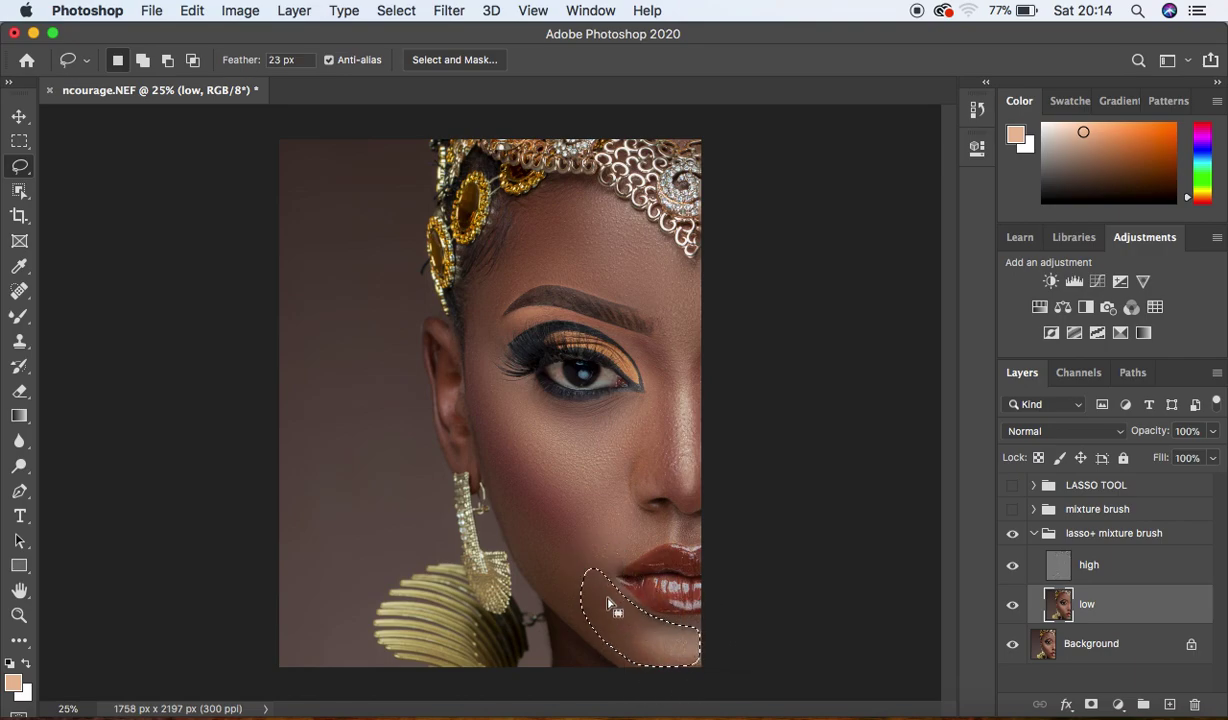
right_click(610, 605)
left_click(682, 648)
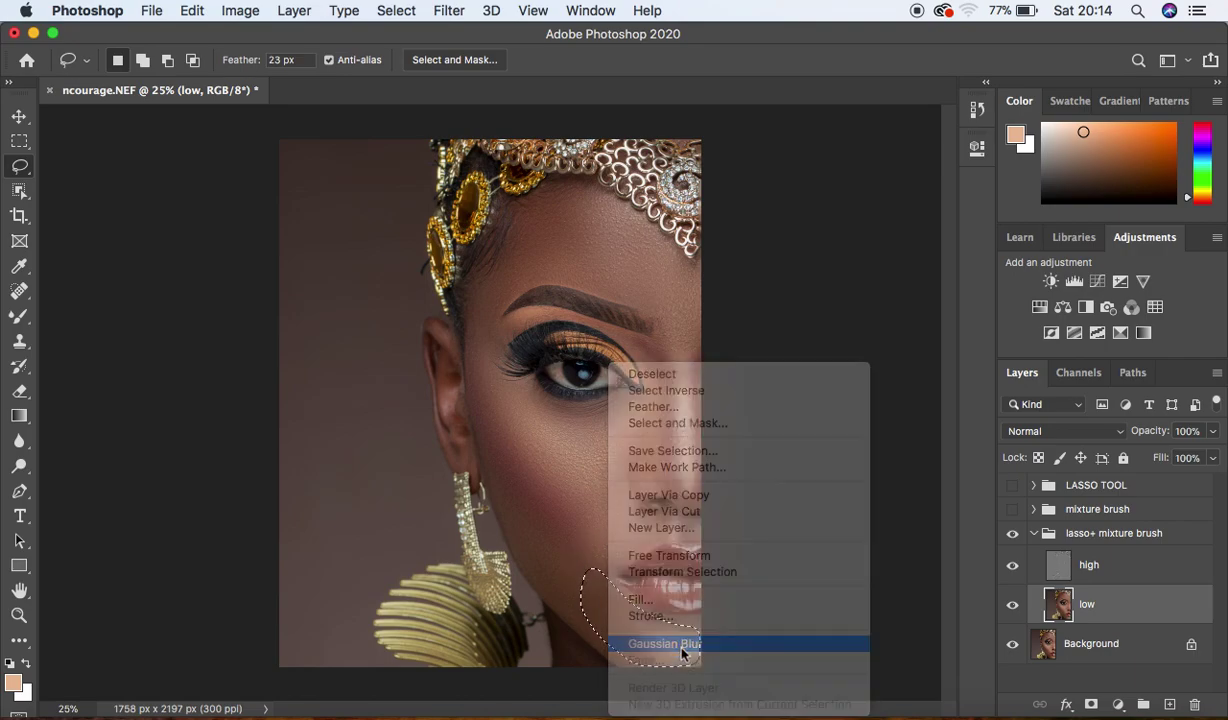
key("ctrl+d")
mouse_move(641, 343)
left_mouse_down()
mouse_move(677, 475)
mouse_move(693, 504)
mouse_move(634, 488)
mouse_move(623, 470)
mouse_move(648, 346)
left_mouse_up()
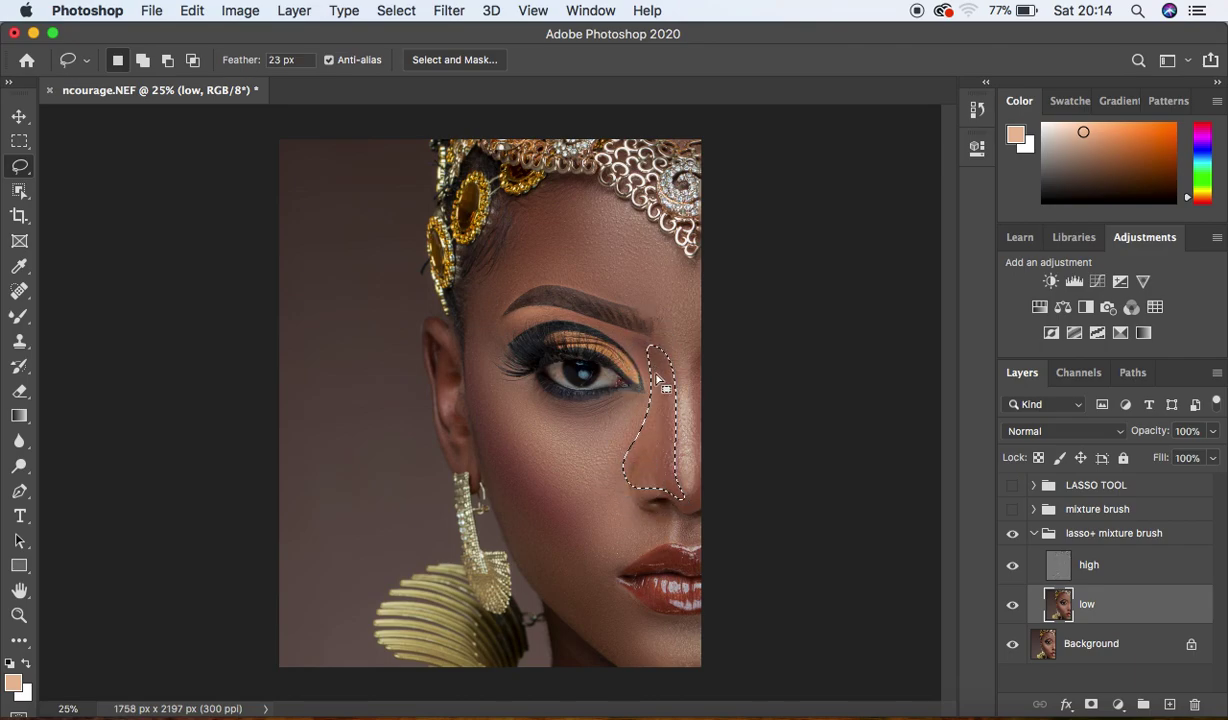
Step: Apply the same Gaussian Blur to the nose selection and a lassoed cheek patch beside the earring
right_click(657, 380)
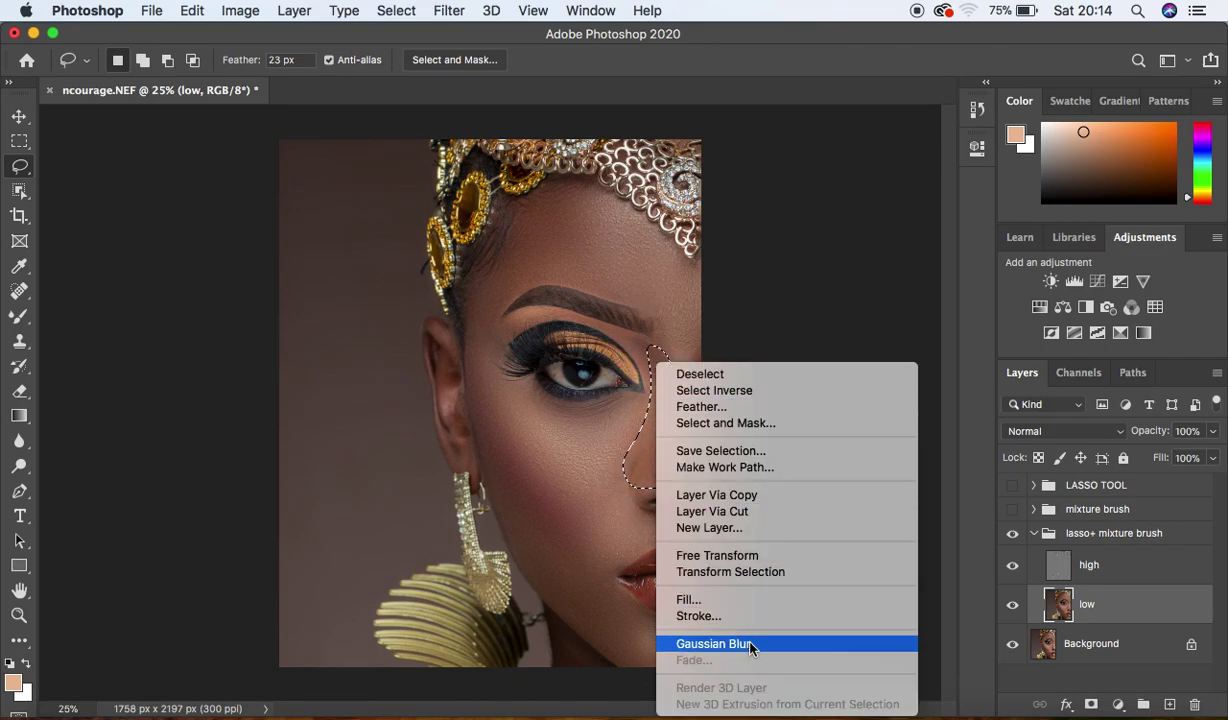
left_click(712, 644)
key("ctrl+d")
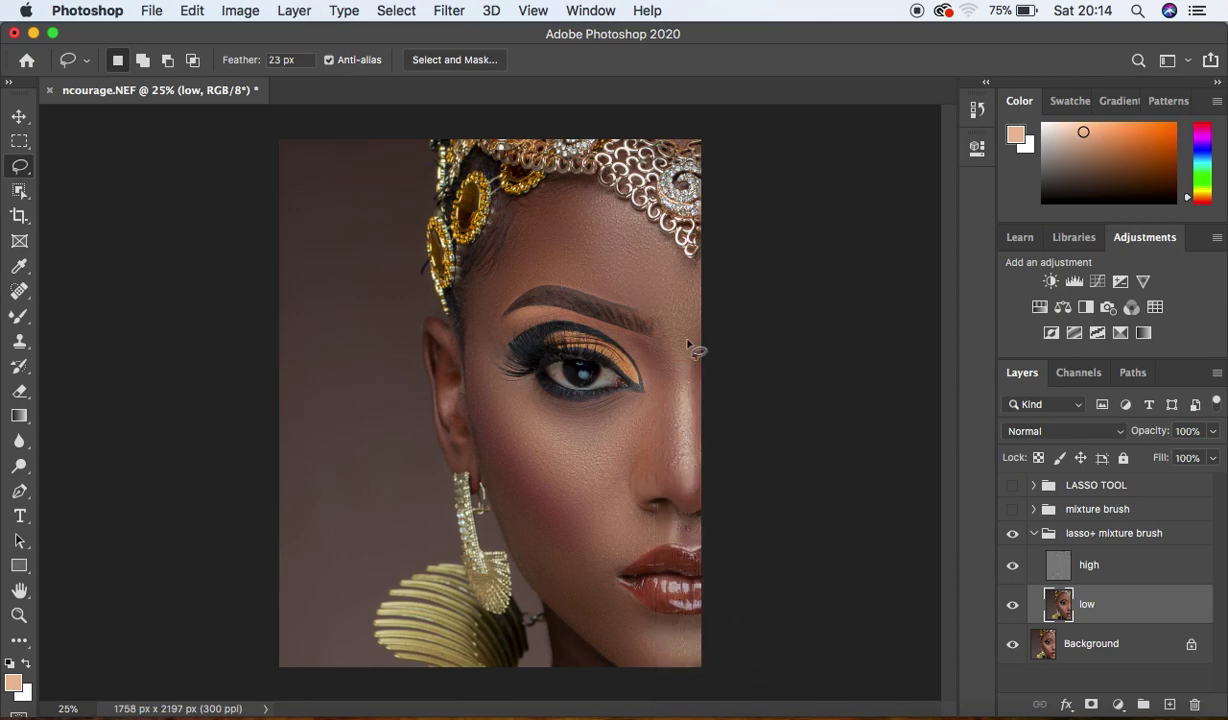
mouse_move(486, 436)
left_mouse_down()
mouse_move(542, 542)
mouse_move(510, 513)
mouse_move(485, 453)
left_mouse_up()
right_click(496, 472)
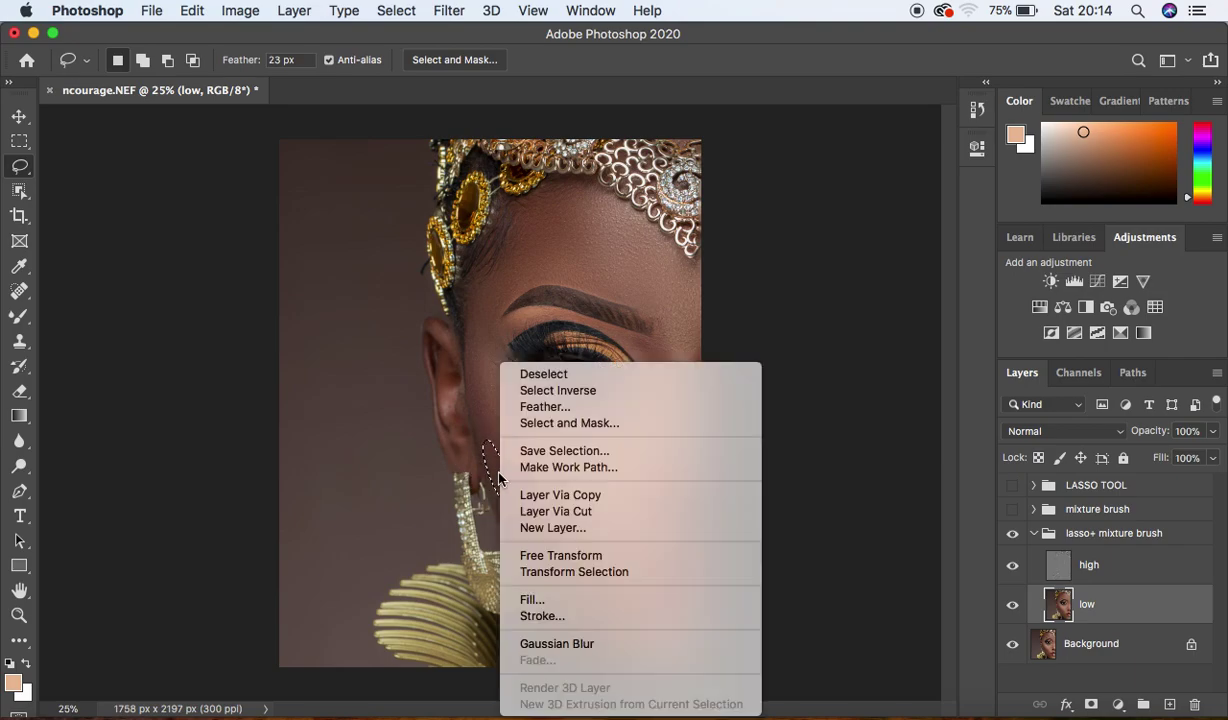
left_click(586, 644)
Step: Blur lassoed temple and lower-cheek patches, then toggle the lasso+ mixture brush group's visibility
mouse_move(481, 290)
left_mouse_down()
mouse_move(493, 284)
mouse_move(488, 323)
mouse_move(505, 337)
mouse_move(482, 350)
mouse_move(474, 301)
mouse_move(481, 322)
left_mouse_up()
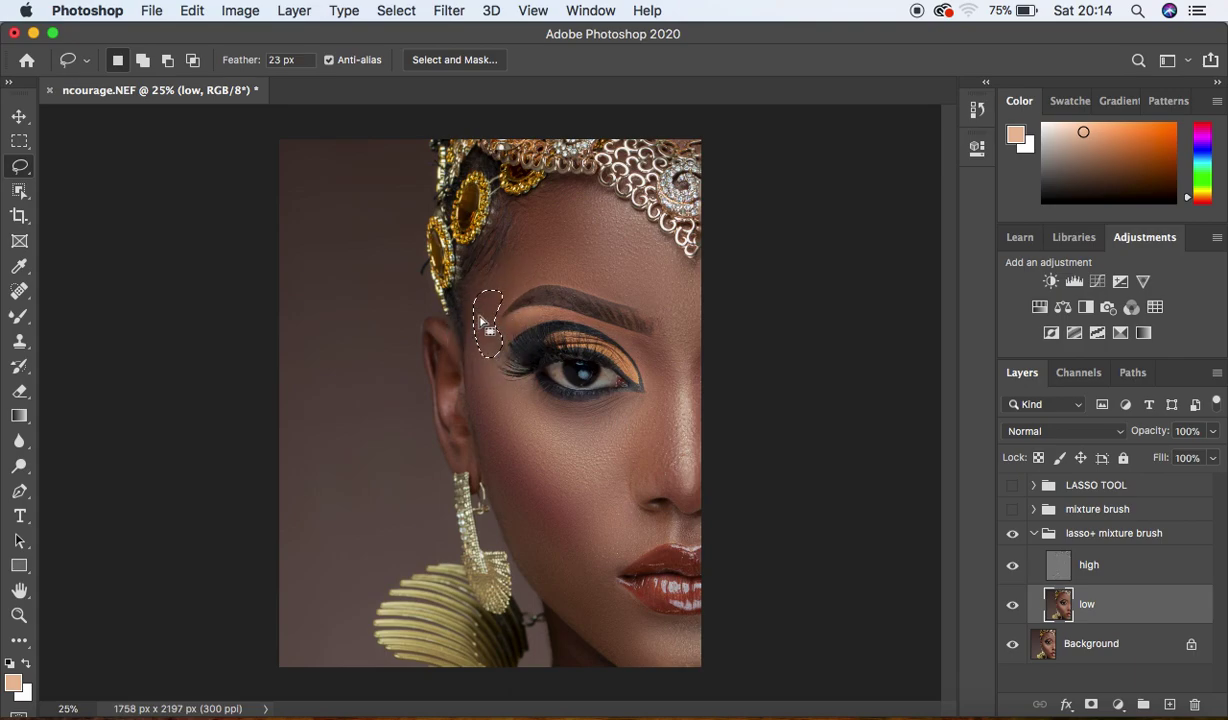
right_click(483, 322)
left_click(578, 591)
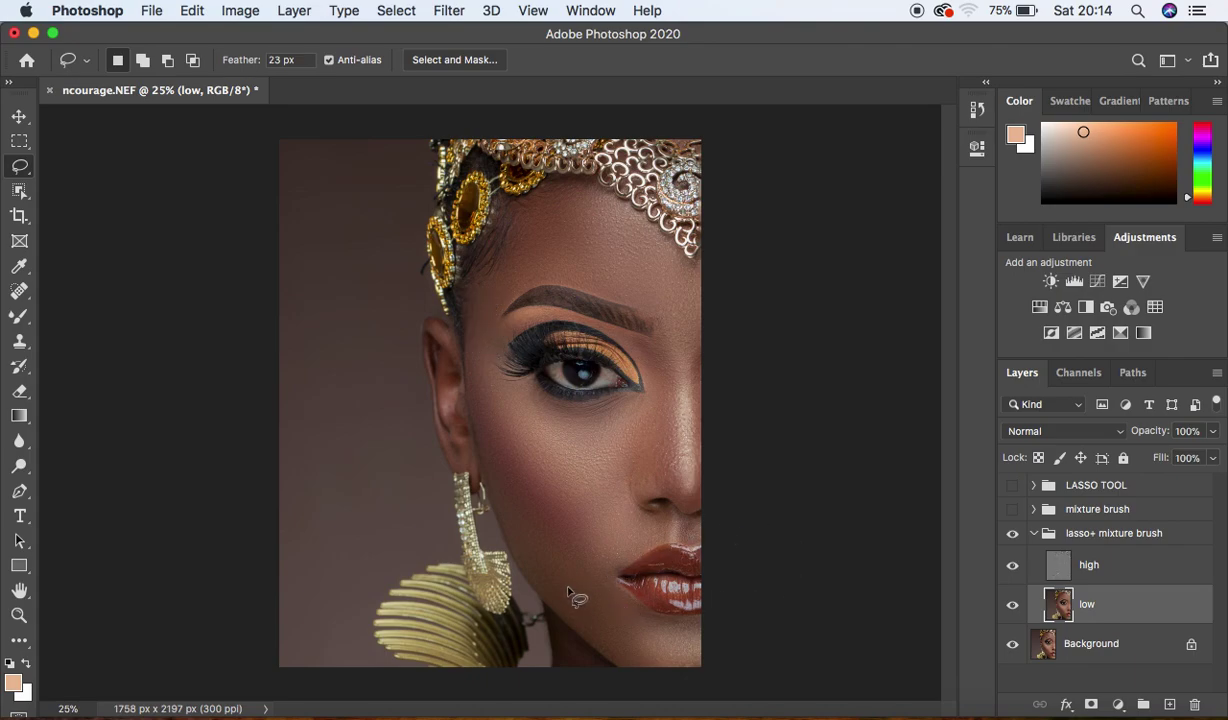
mouse_move(550, 568)
left_mouse_down()
mouse_move(591, 625)
mouse_move(565, 620)
mouse_move(544, 578)
mouse_move(566, 601)
left_mouse_up()
right_click(566, 601)
left_click(636, 648)
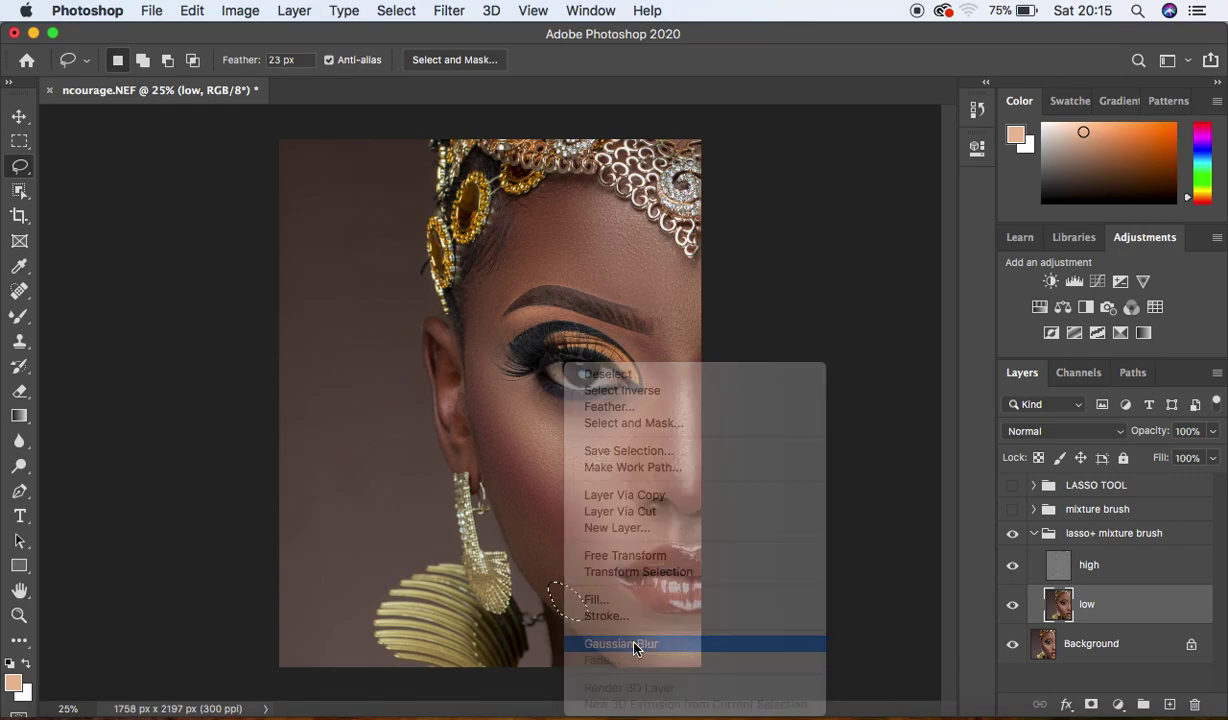
left_click(760, 588)
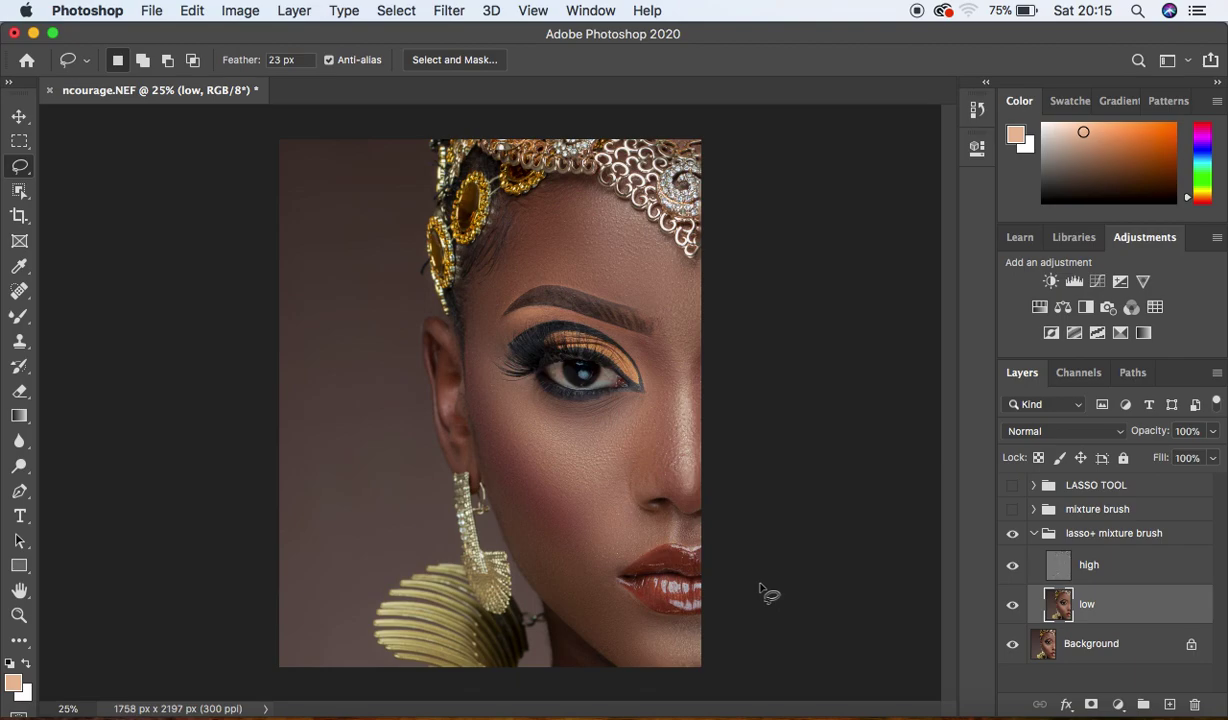
left_click(1012, 535)
Step: Collapse the lasso+ mixture brush group and hide it
left_click(1011, 536)
left_click(1012, 535)
left_click(1034, 535)
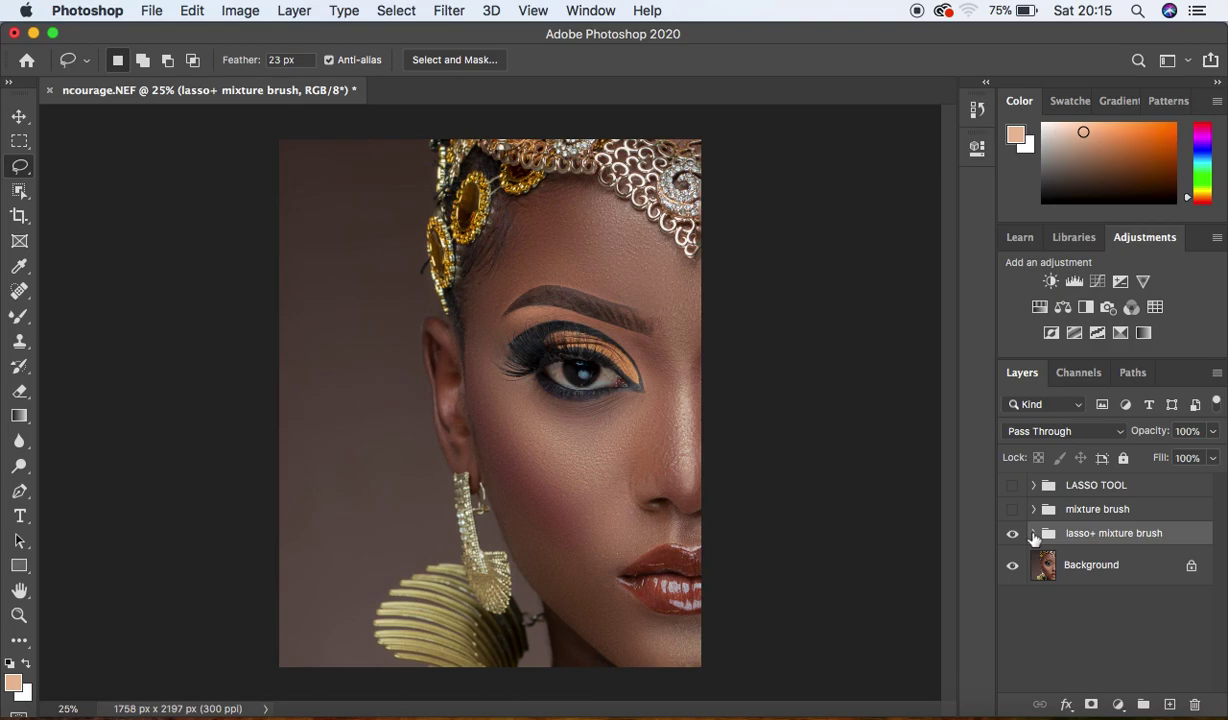
left_click(1013, 535)
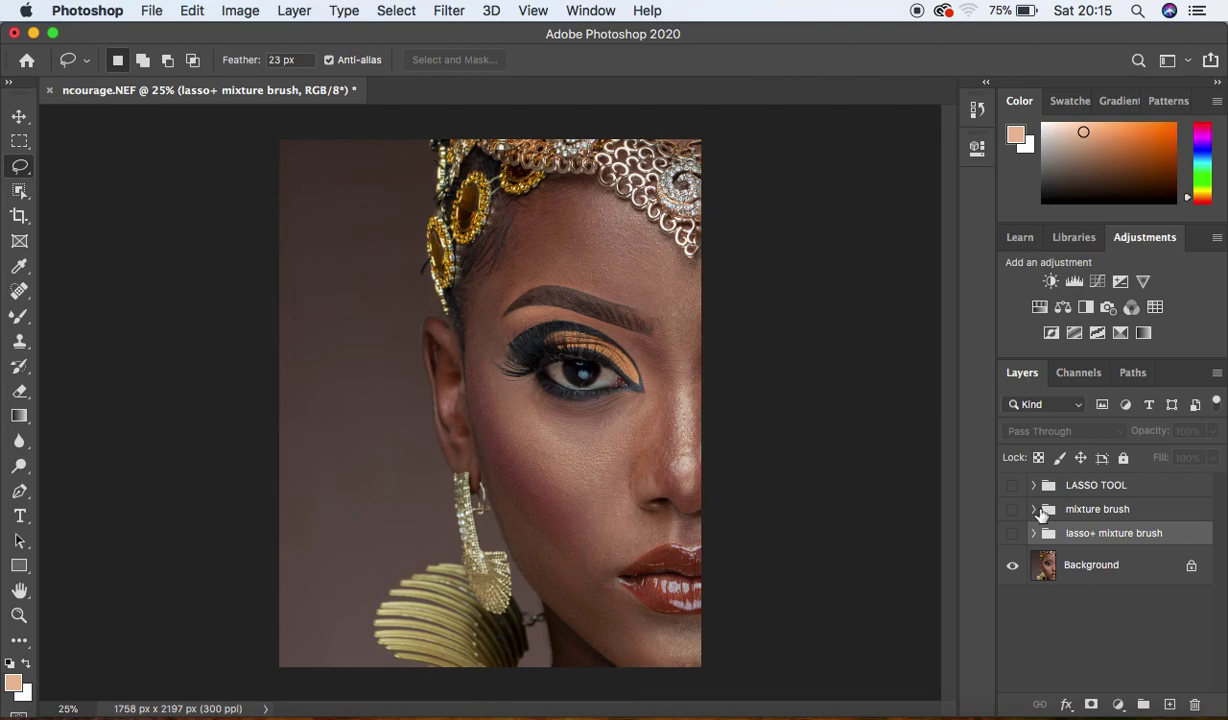
Step: Flip the LASSO TOOL and mixture brush group eyes to compare their results
left_click(1012, 488)
left_click(1009, 510)
left_click(1010, 511)
left_click(1010, 511)
left_click(1010, 511)
Step: Show the LASSO TOOL group's smoothing, zoom in on the face and back out
left_click(1013, 487)
left_click(1013, 487)
key("super+plus")
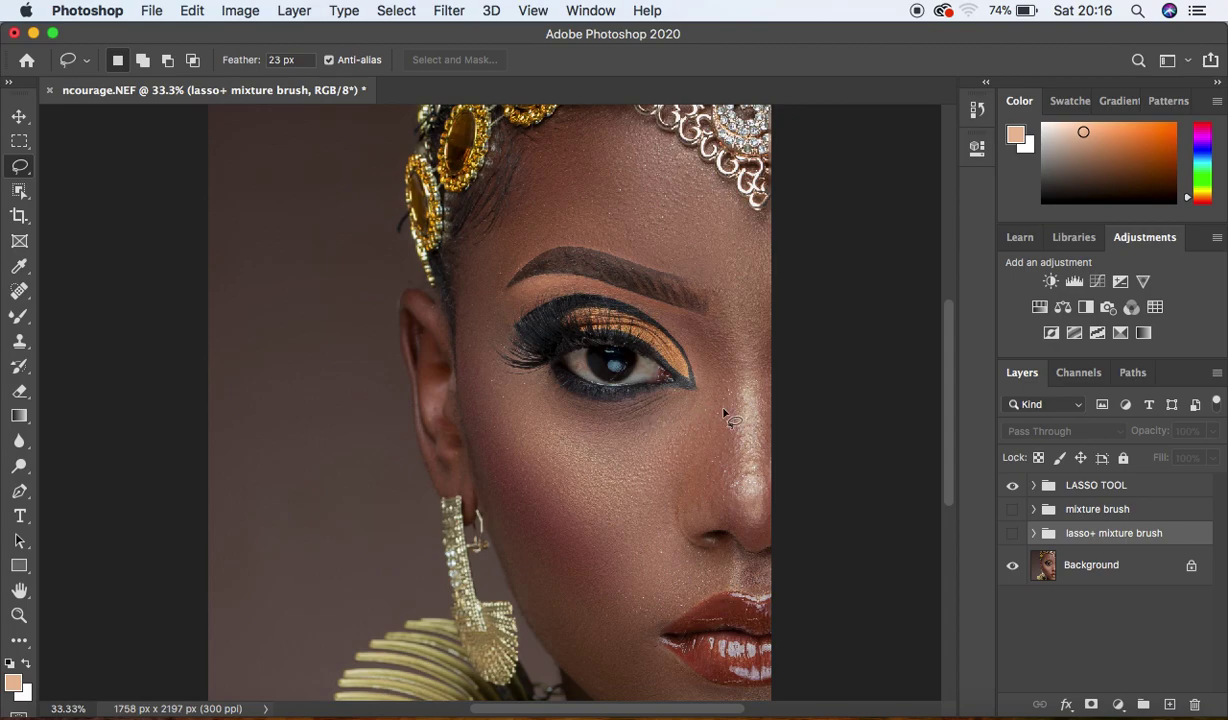
key("super+minus")
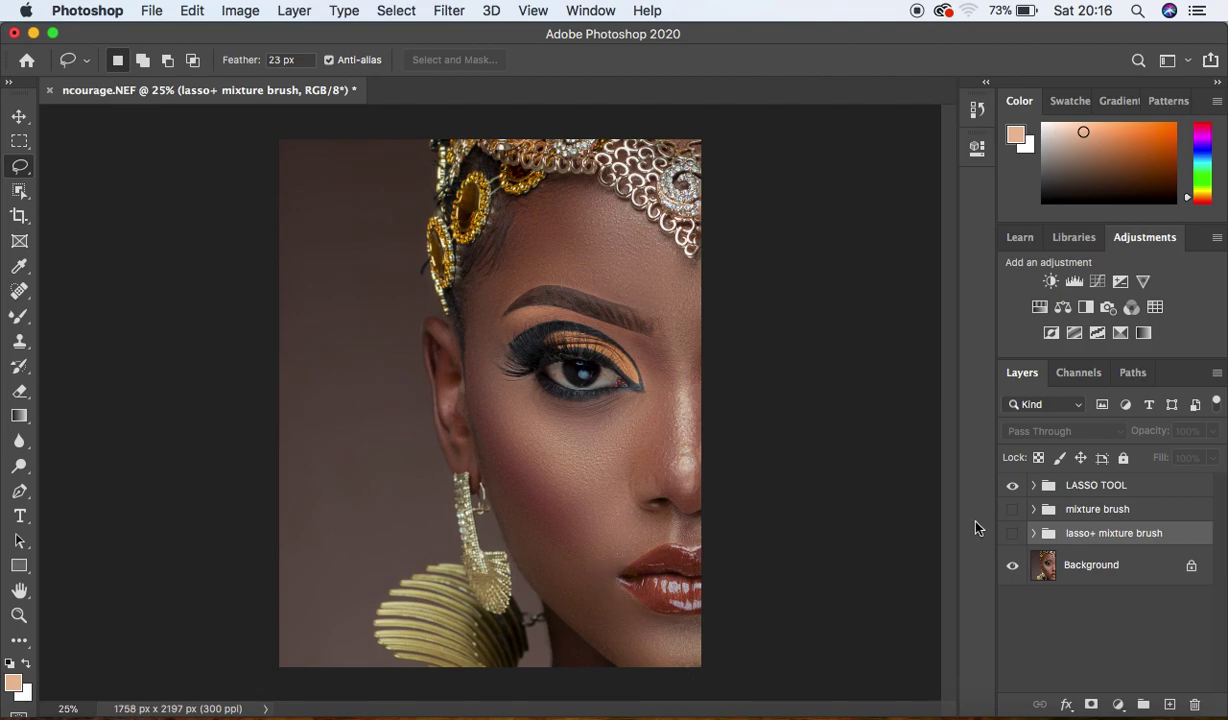
Step: Hide the LASSO TOOL group and preview the mixture brush group on, then off
left_click(1013, 486)
left_click(1013, 510)
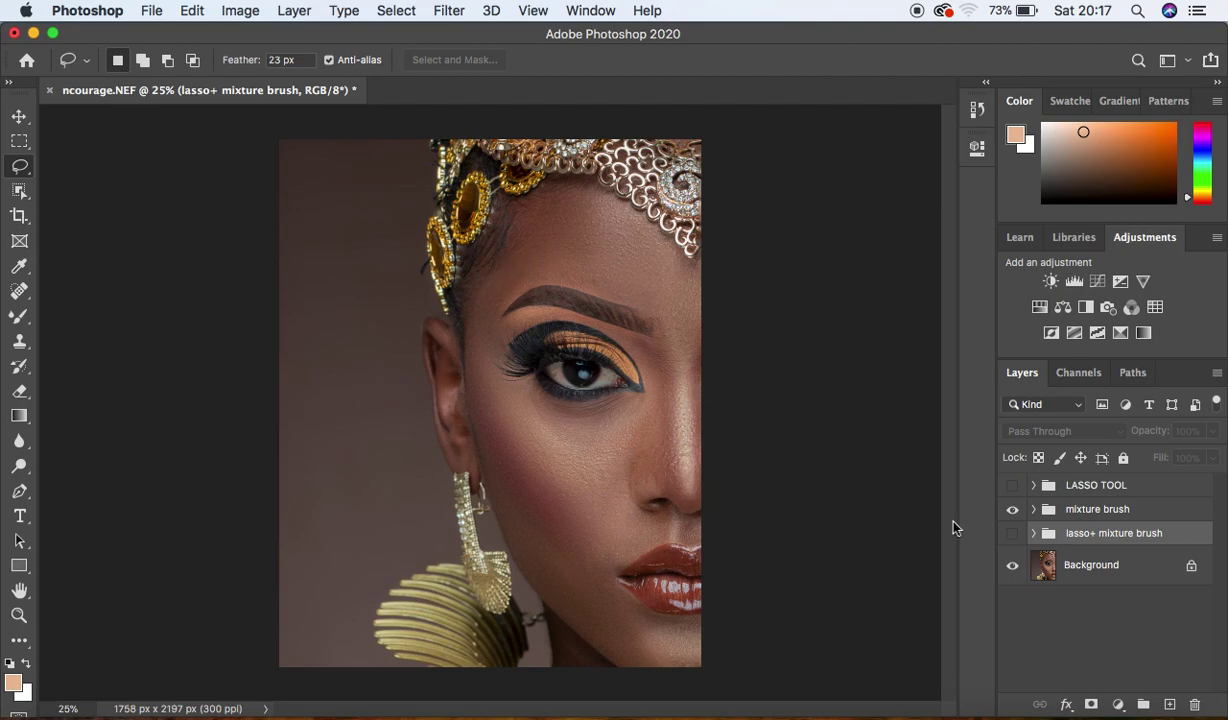
left_click(1012, 510)
Step: Toggle the lasso+ mixture brush group on and off repeatedly, leaving it hidden
left_click(1013, 534)
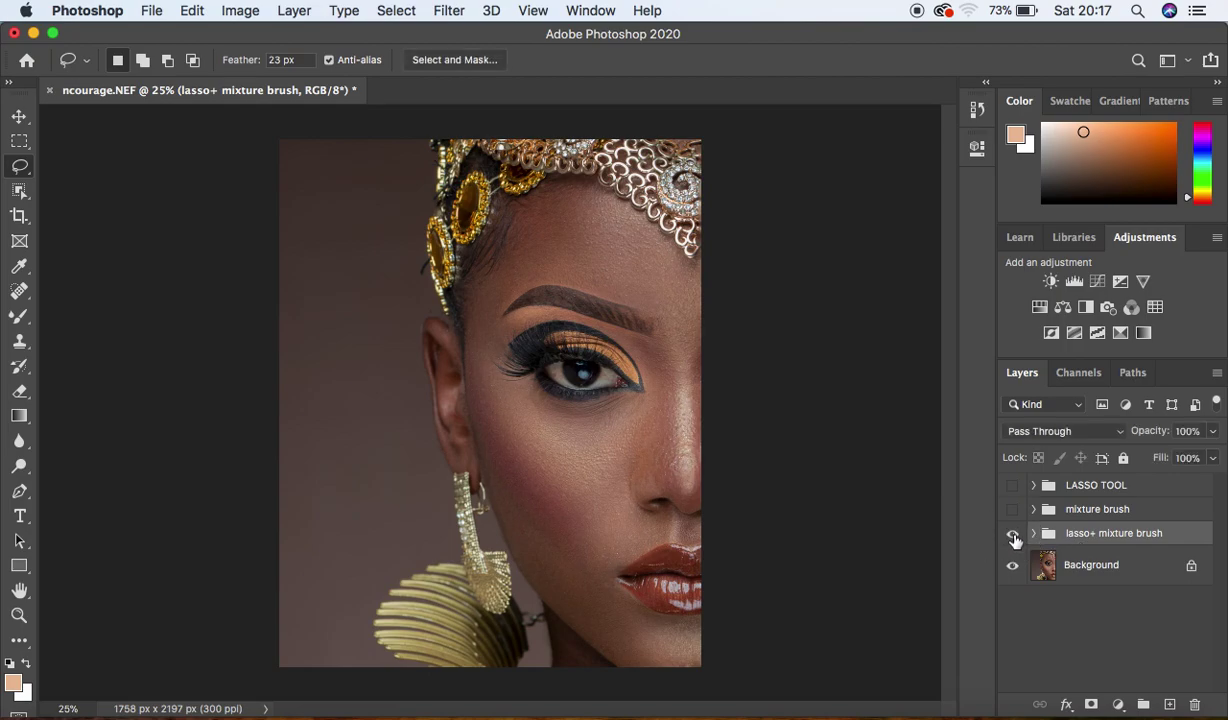
left_click(1013, 534)
left_click(1013, 534)
left_click(1013, 534)
left_click(1013, 534)
left_click(1013, 534)
left_click(1013, 534)
left_click(1012, 533)
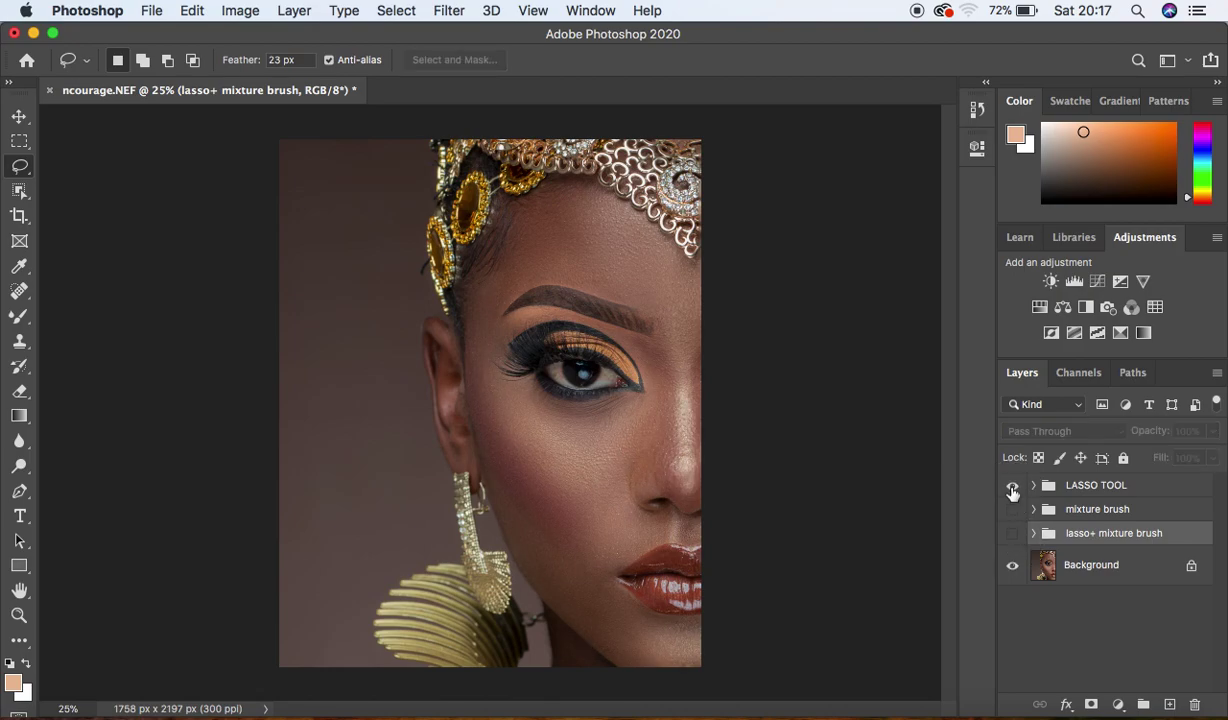
Step: Preview the LASSO TOOL group, then flip the mixture brush group on and off to compare
left_click(1012, 488)
left_click(1014, 492)
left_click(1013, 510)
left_click(1013, 512)
left_click(1013, 510)
left_click(1013, 510)
left_click(1013, 510)
Step: Compare lasso+ mixture brush against mixture brush, ending with only lasso+ mixture brush visible
left_click(1013, 537)
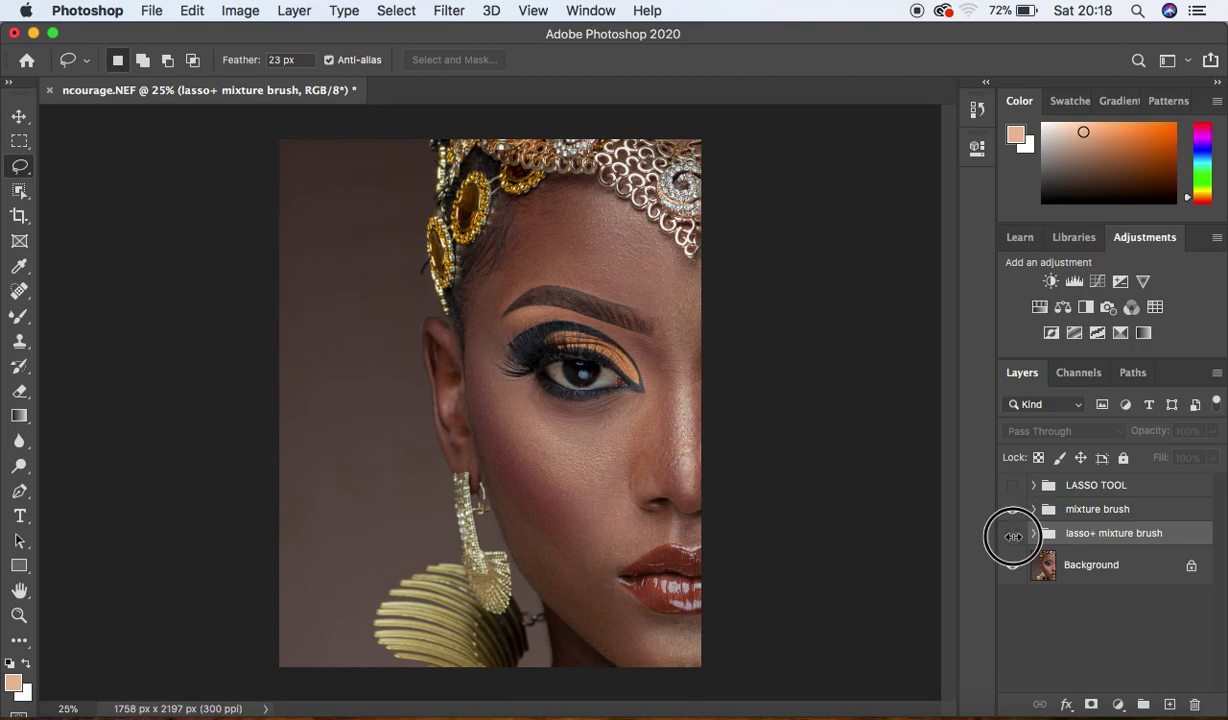
left_click(1013, 510)
left_click(1013, 537)
left_click(1013, 537)
left_click(1013, 538)
left_click(1013, 537)
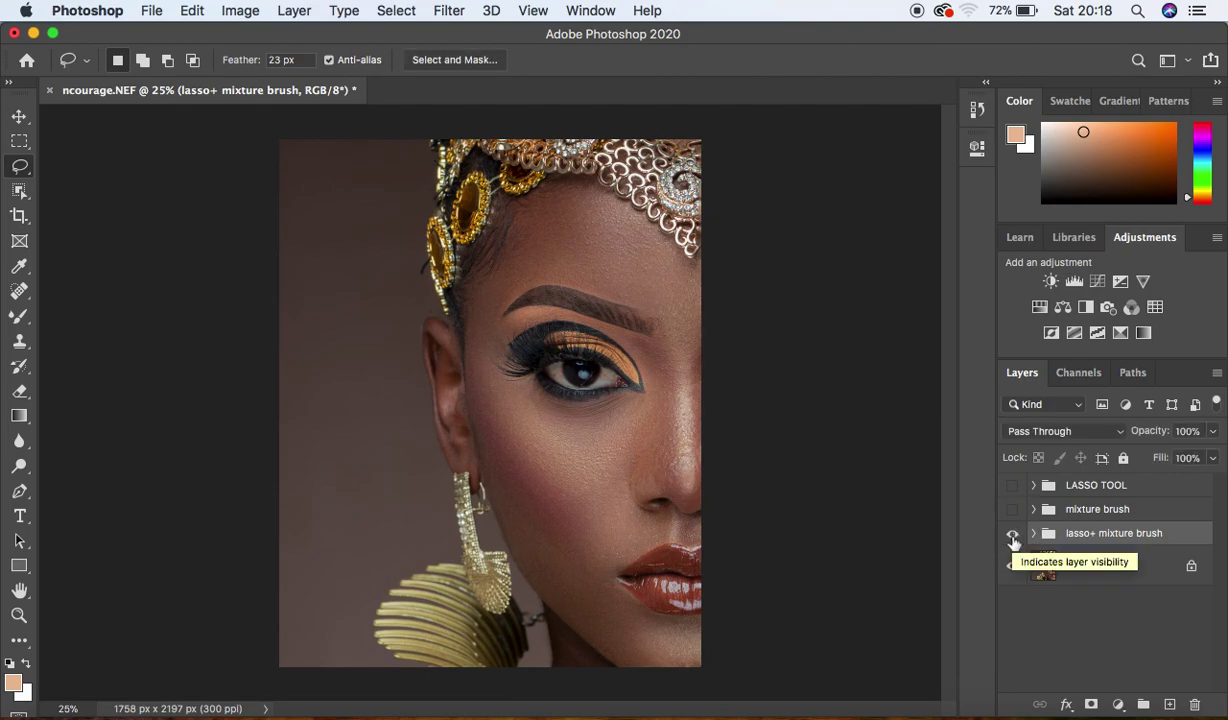